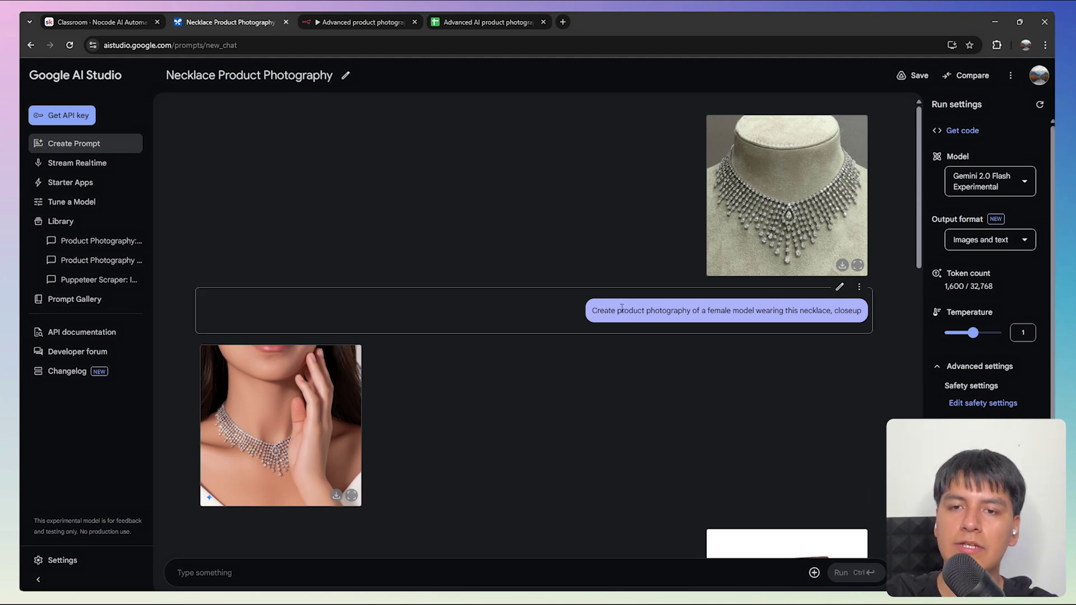
- Examine the necklace, wallet and perfume prompts with their generated images, plus the details of the Gemini 2.0 Flash Experimental model
{"action": "left_click_drag", "start_coordinate": [622, 308], "coordinate": [698, 310]}
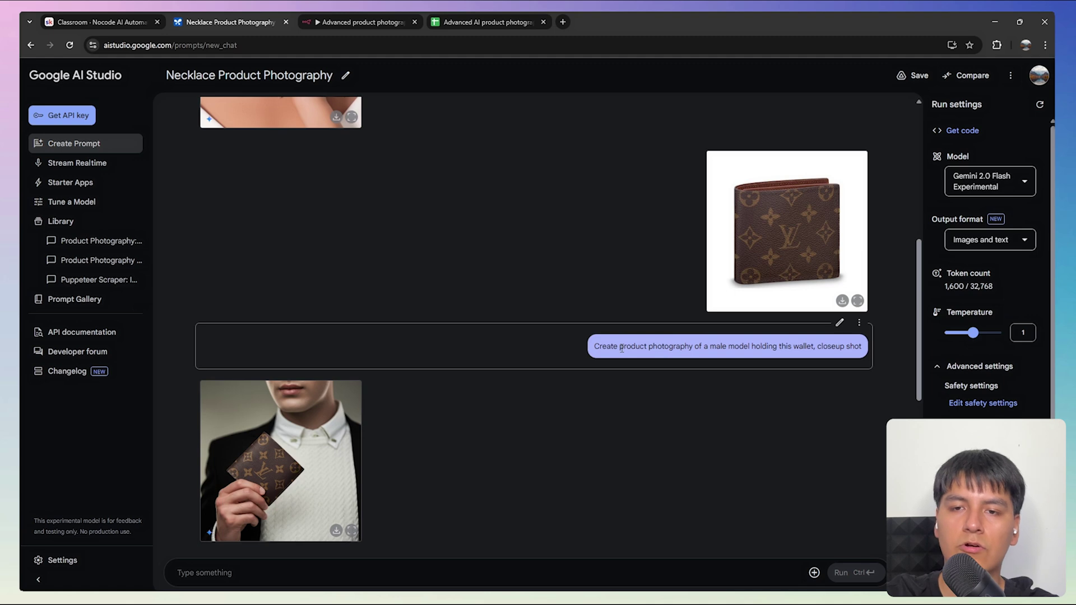
{"action": "left_click_drag", "start_coordinate": [620, 348], "coordinate": [691, 349]}
{"action": "left_click", "coordinate": [352, 530]}
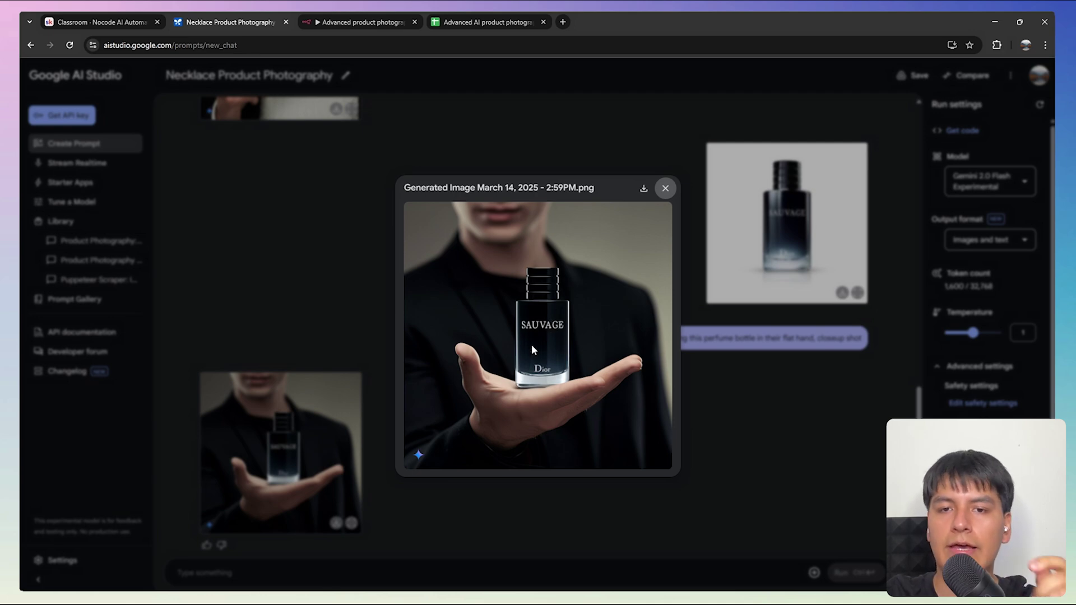
{"action": "key", "text": "Escape"}
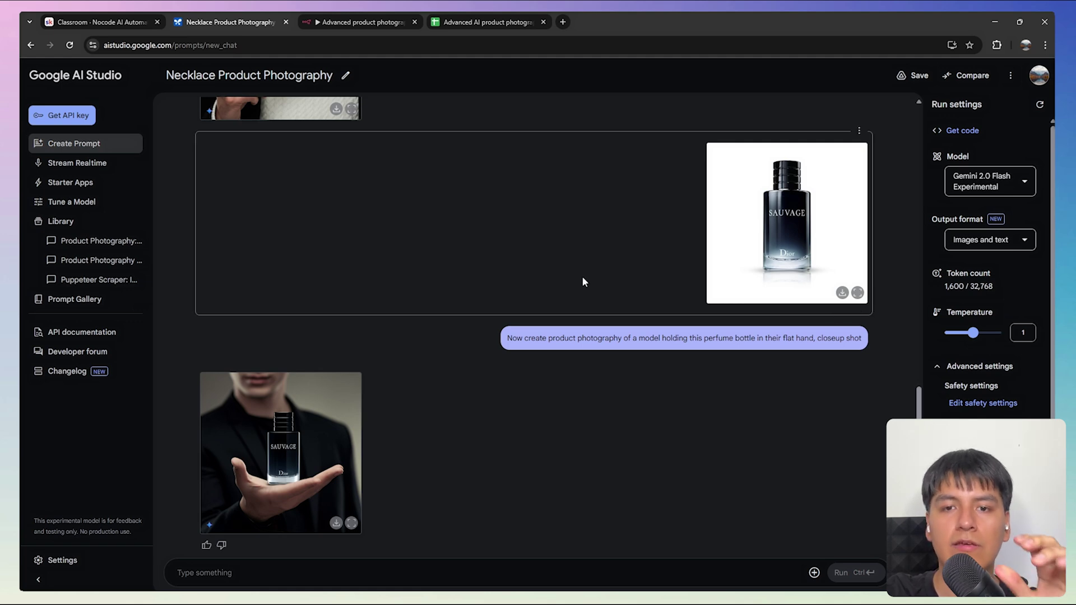
{"action": "mouse_move", "coordinate": [995, 183]}
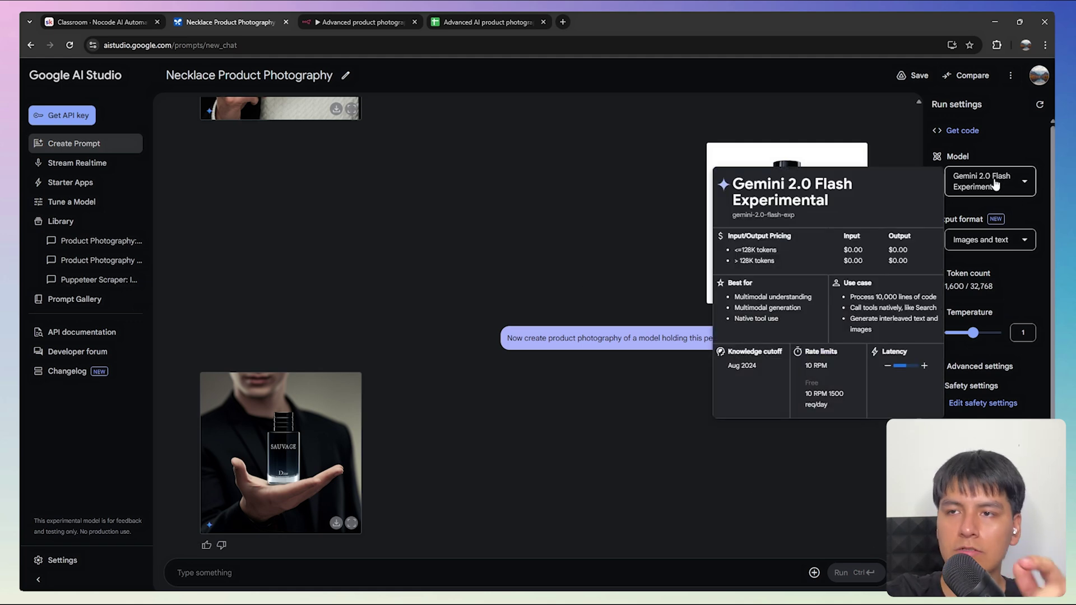
- Switch to the n8n workflow, check the source spreadsheet, and examine the node groups from getting the image to sending results to Drive
{"action": "key", "text": "ctrl+Tab"}
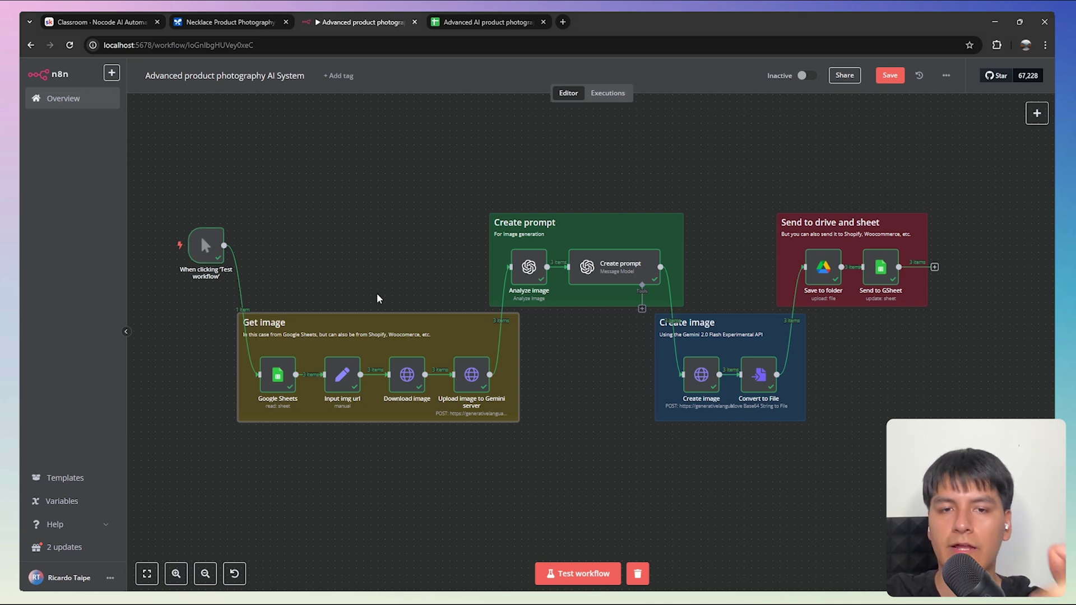
{"action": "key", "text": "ctrl+Tab"}
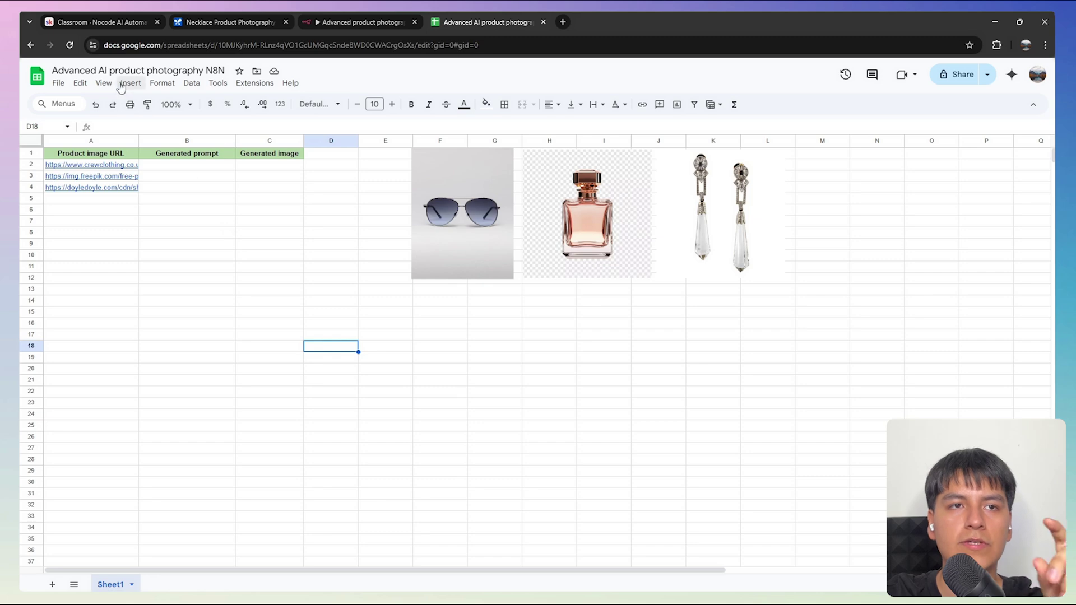
{"action": "key", "text": "ctrl+shift+Tab"}
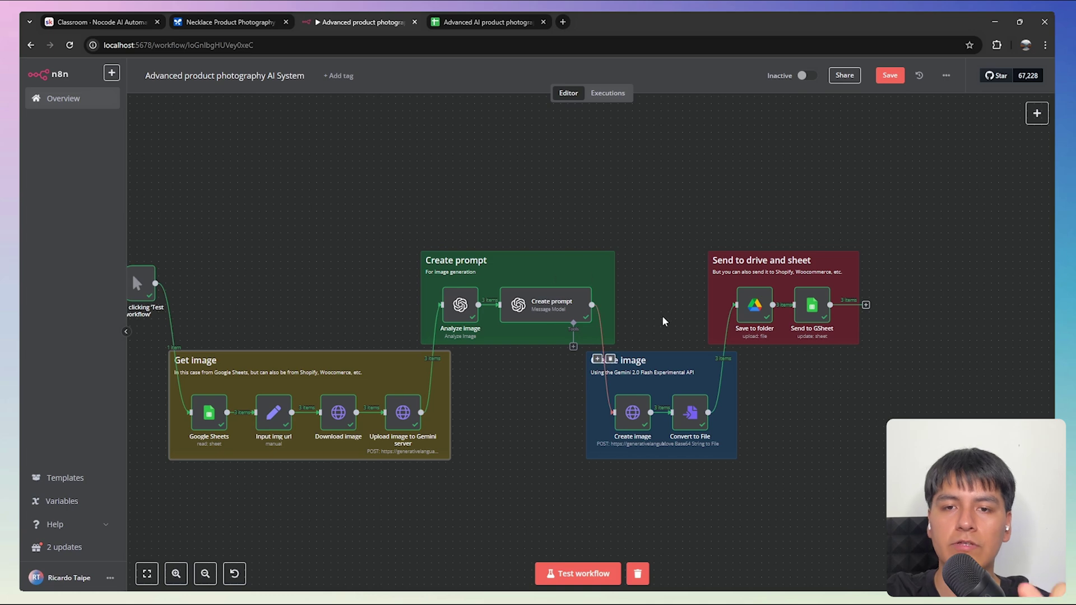
{"action": "scroll", "coordinate": [662, 319], "scroll_direction": "down", "scroll_amount": 2}
{"action": "scroll", "coordinate": [646, 293], "scroll_direction": "right", "scroll_amount": 4}
{"action": "scroll", "coordinate": [538, 255], "scroll_direction": "up", "scroll_amount": 1}
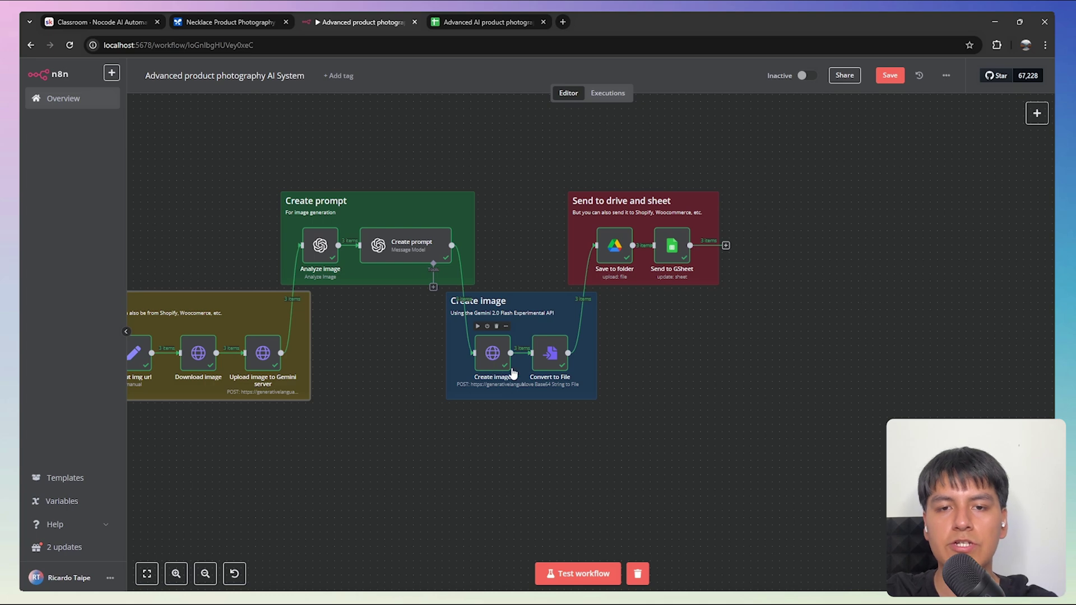
{"action": "scroll", "coordinate": [492, 365], "scroll_direction": "up", "scroll_amount": 3}
{"action": "scroll", "coordinate": [492, 366], "scroll_direction": "right", "scroll_amount": 5}
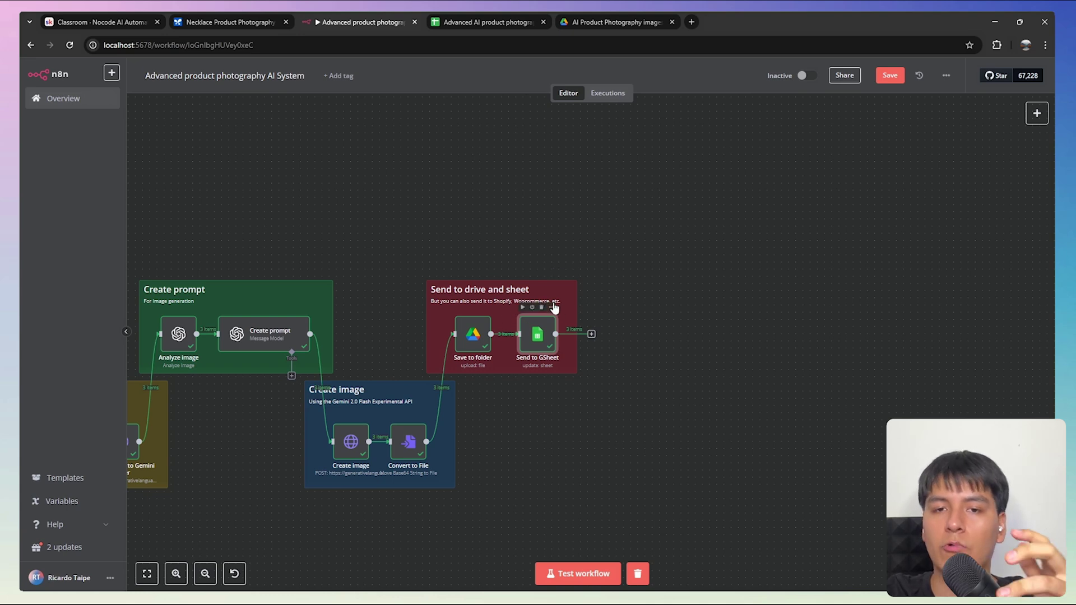
- Run a test of the whole product photography workflow
{"action": "key", "text": "1"}
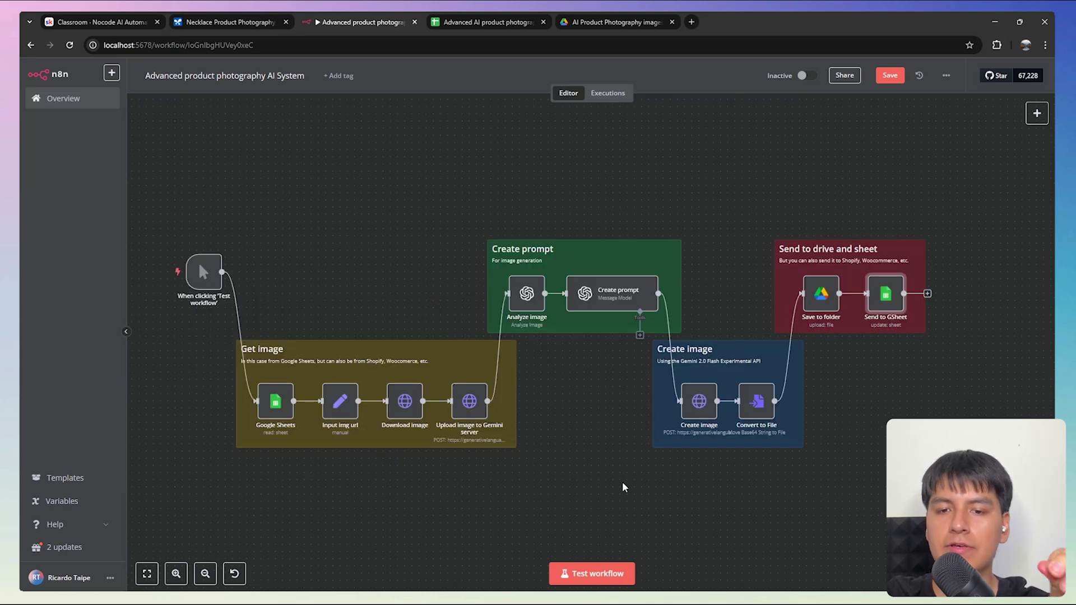
{"action": "left_click_drag", "start_coordinate": [370, 307], "coordinate": [576, 262]}
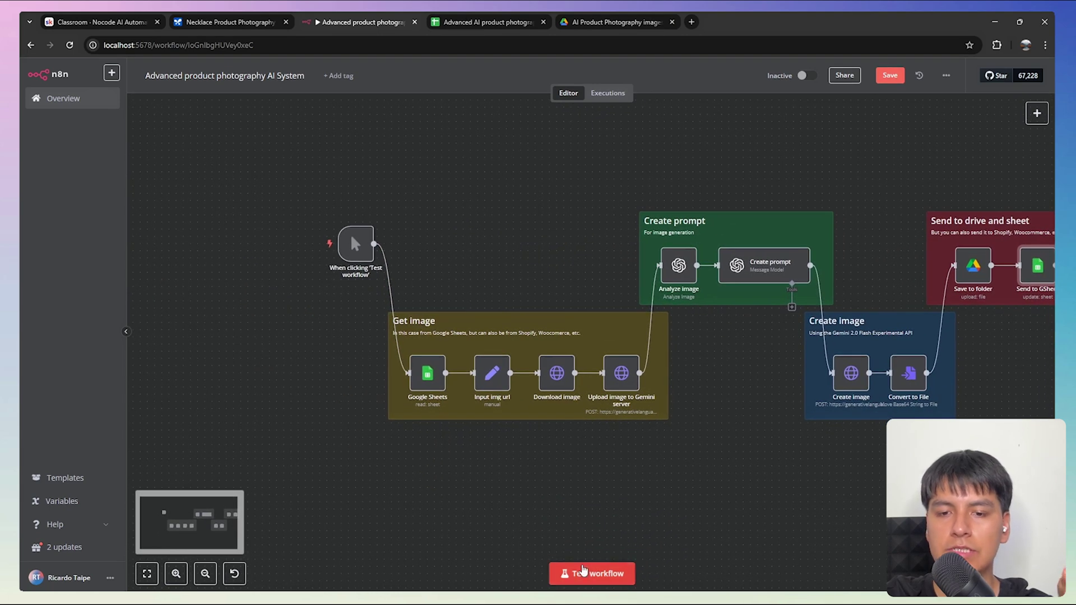
{"action": "left_click", "coordinate": [560, 572]}
{"action": "scroll", "coordinate": [769, 396], "scroll_direction": "right", "scroll_amount": 5}
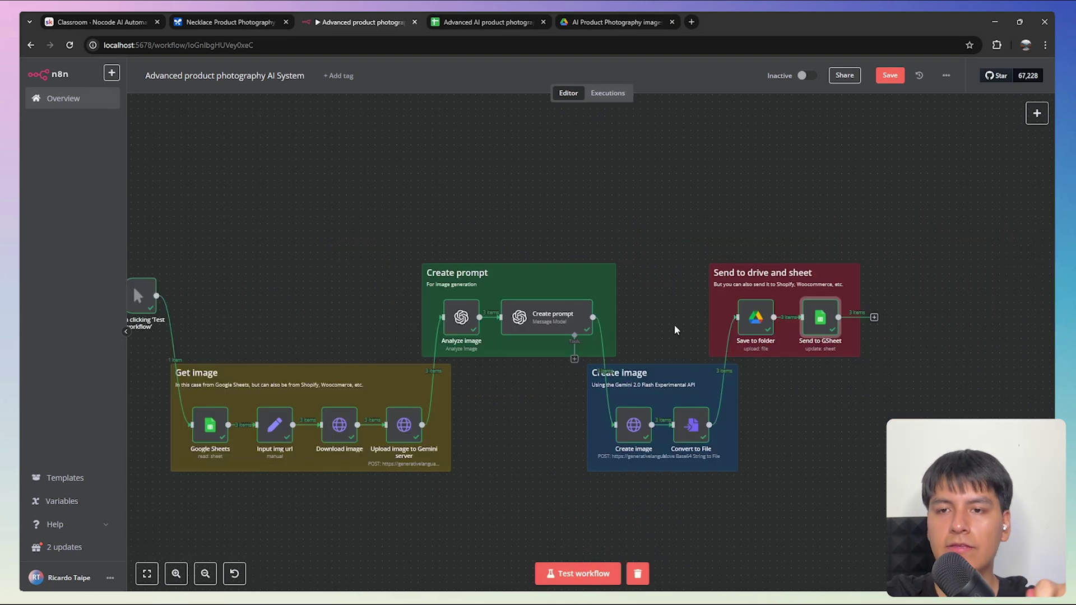
- Switch to the Google Sheets document and review the product image URLs in A2:A4, the generated prompts in B2:B4 and the image link in C2
{"action": "left_click", "coordinate": [493, 22]}
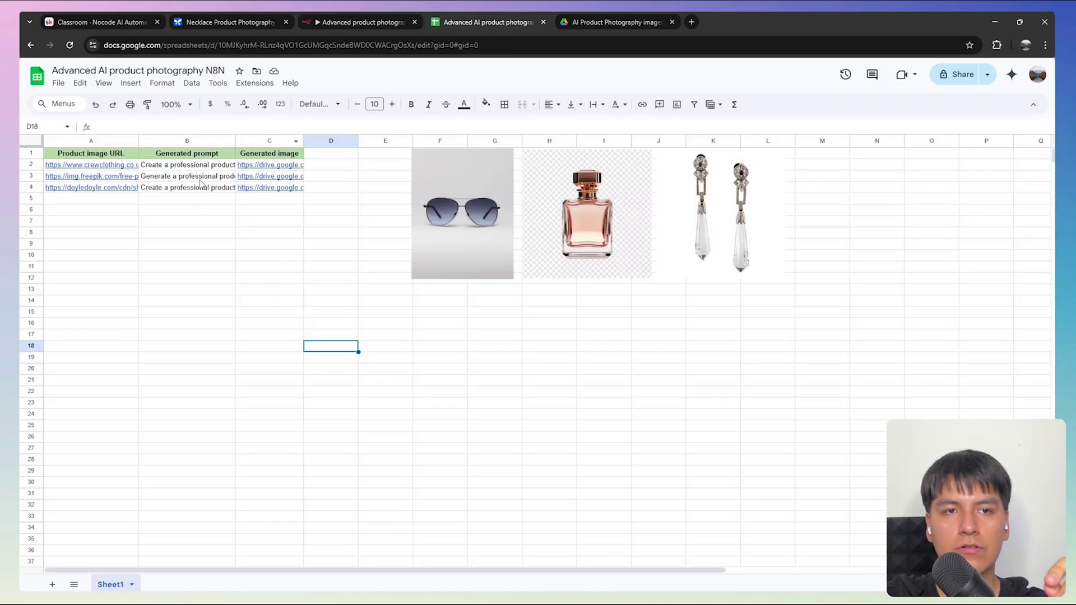
{"action": "left_click", "coordinate": [269, 290]}
{"action": "left_click", "coordinate": [102, 168]}
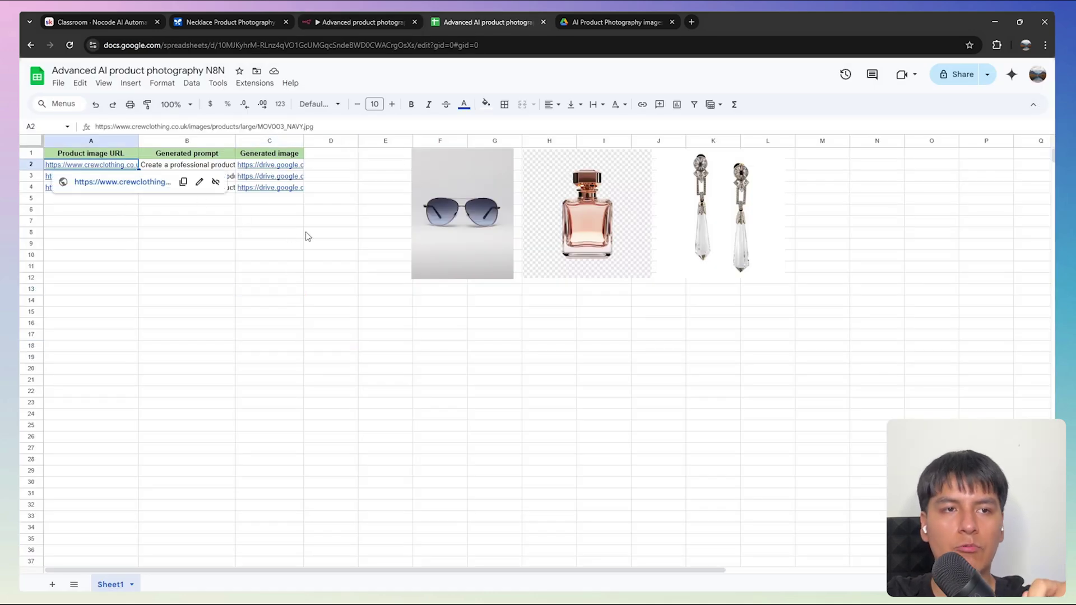
{"action": "left_click", "coordinate": [114, 180]}
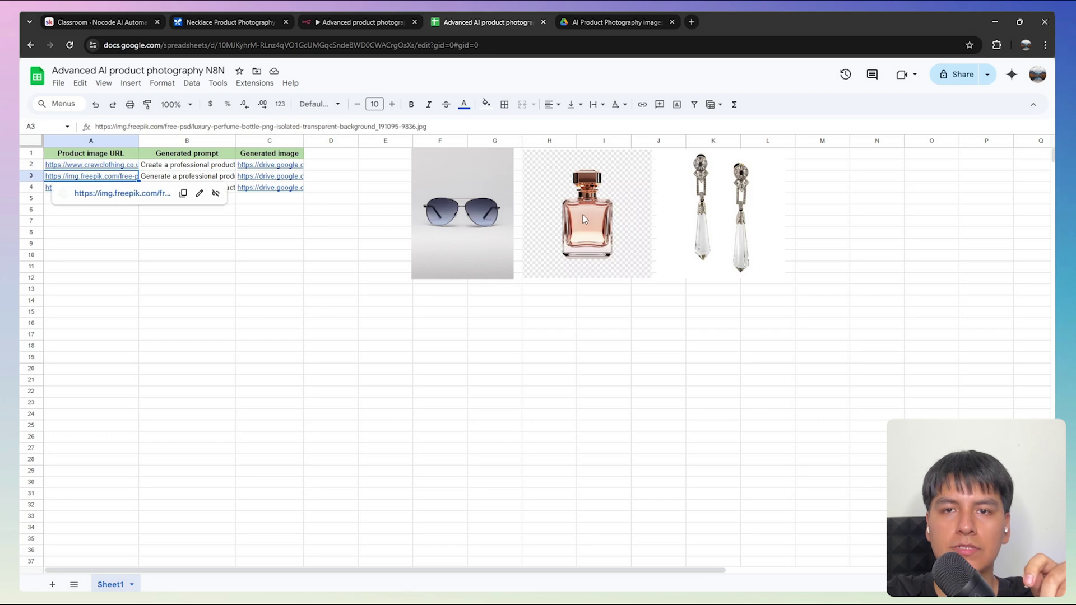
{"action": "left_click", "coordinate": [561, 224]}
{"action": "left_click", "coordinate": [168, 242]}
{"action": "left_click", "coordinate": [94, 192]}
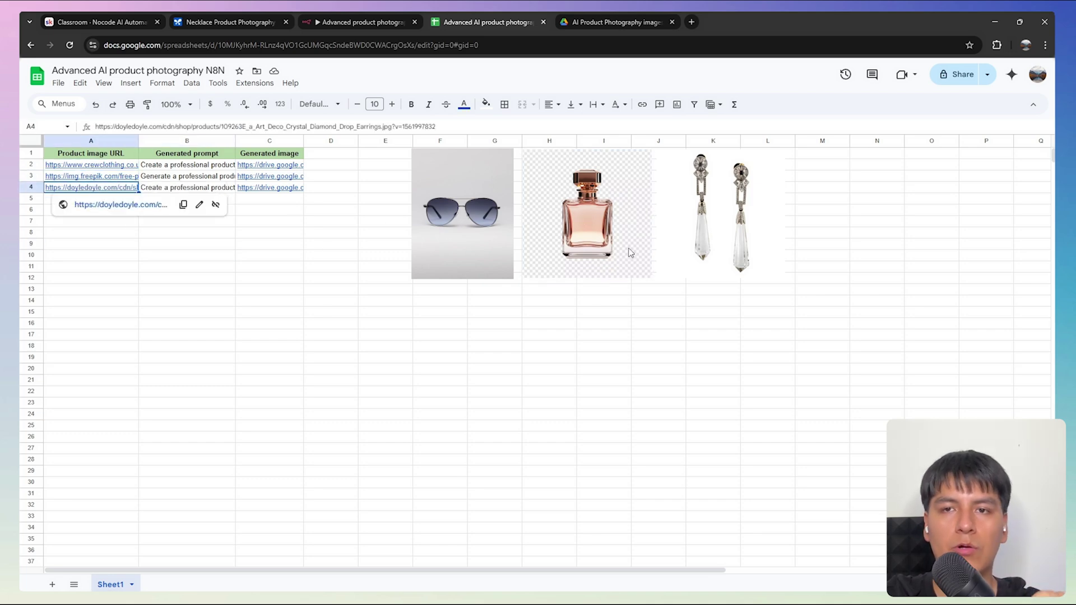
{"action": "left_click", "coordinate": [716, 214]}
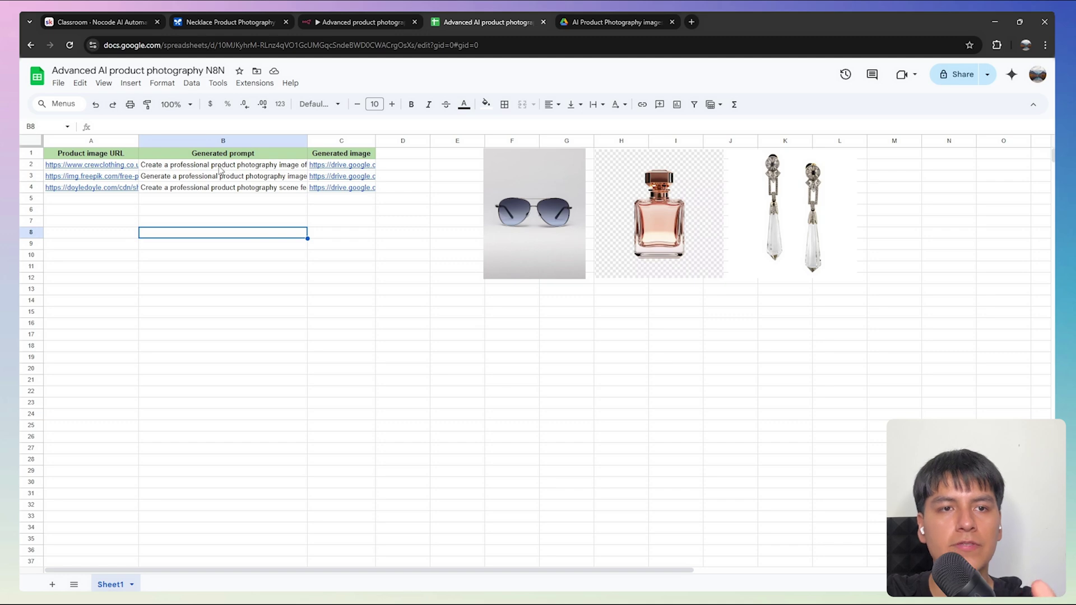
{"action": "left_click_drag", "start_coordinate": [221, 166], "coordinate": [226, 191]}
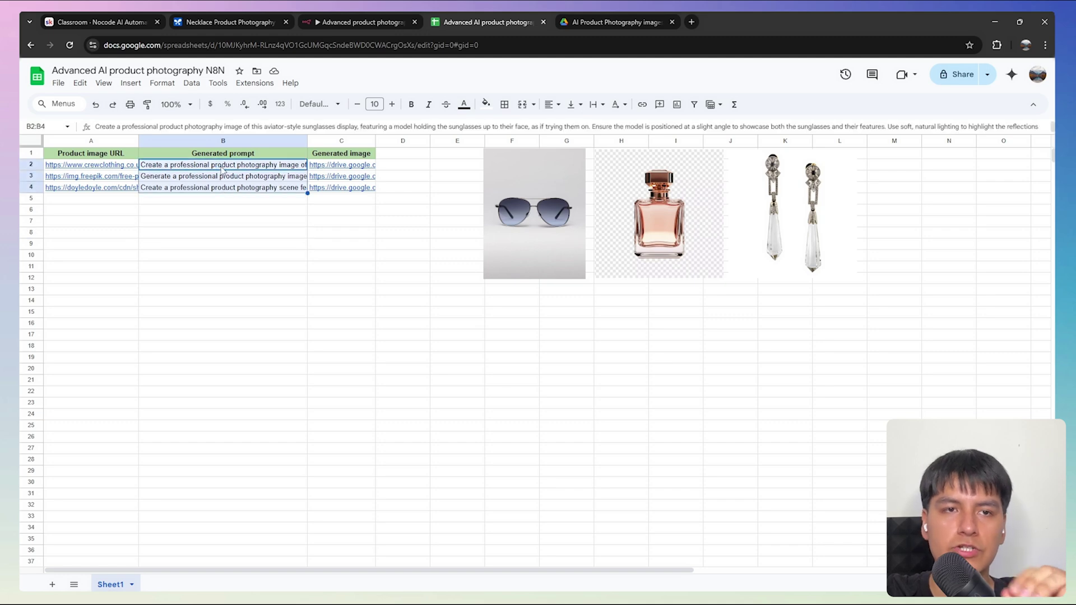
{"action": "left_click", "coordinate": [342, 166]}
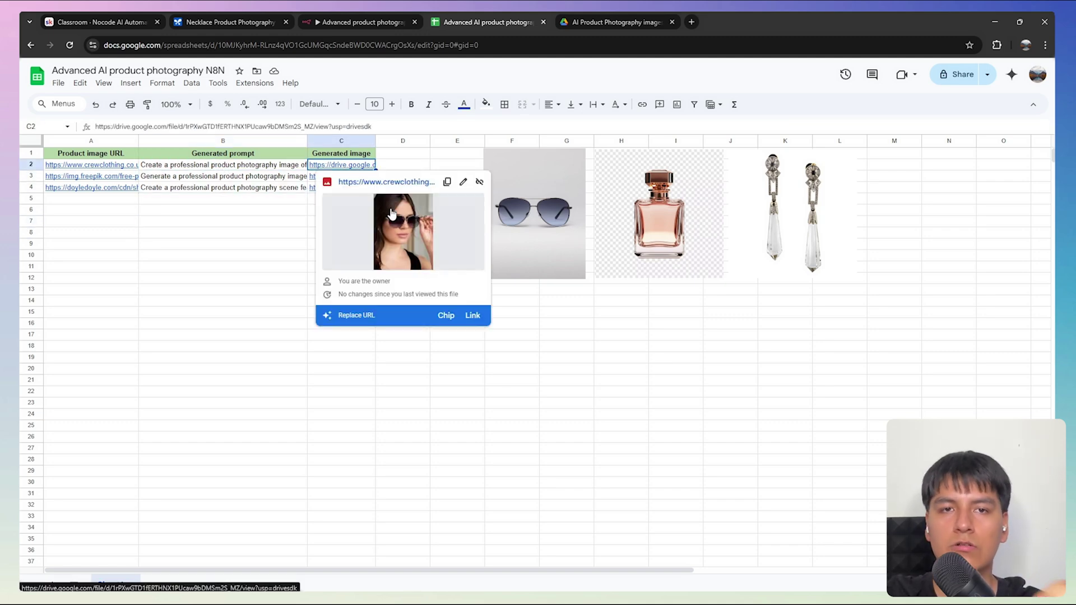
- Switch to the Google Drive folder, refresh it, and view the generated sunglasses, perfume and earring images at full size
{"action": "key", "text": "ctrl+Tab"}
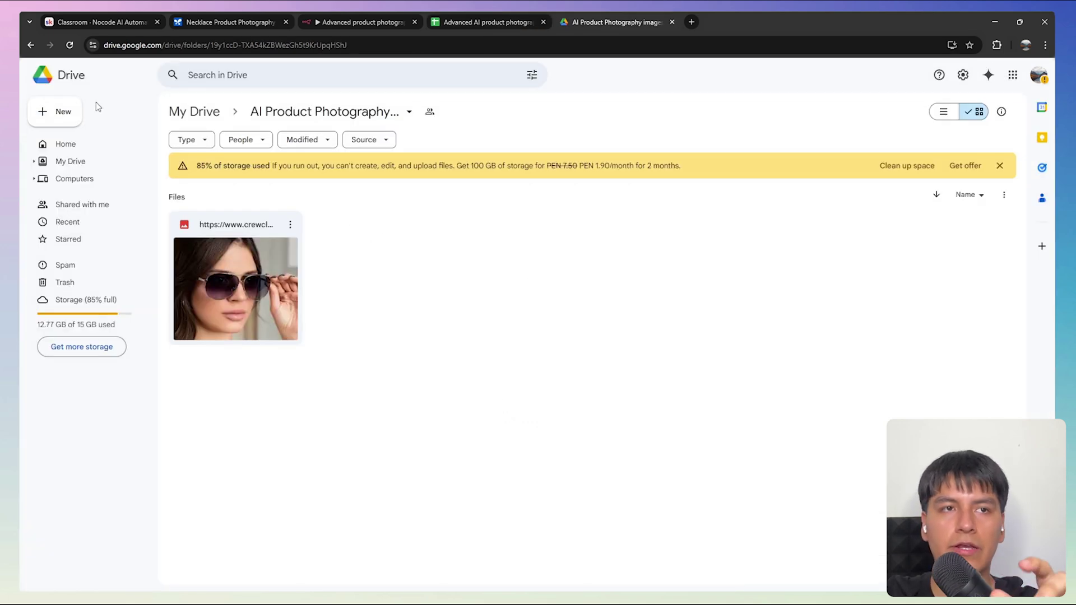
{"action": "left_click", "coordinate": [69, 45]}
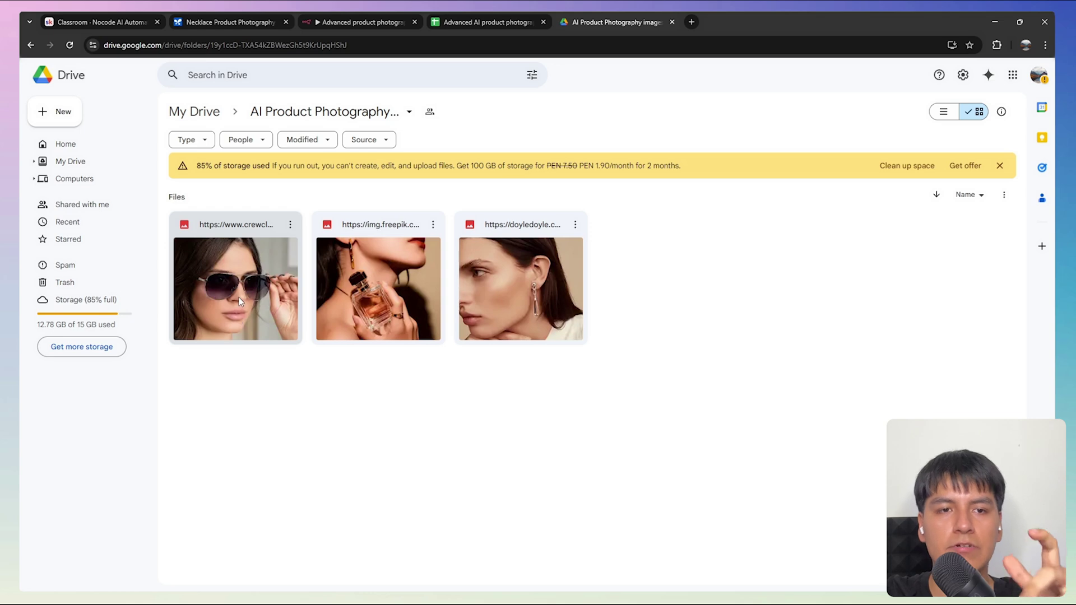
{"action": "double_click", "coordinate": [246, 296]}
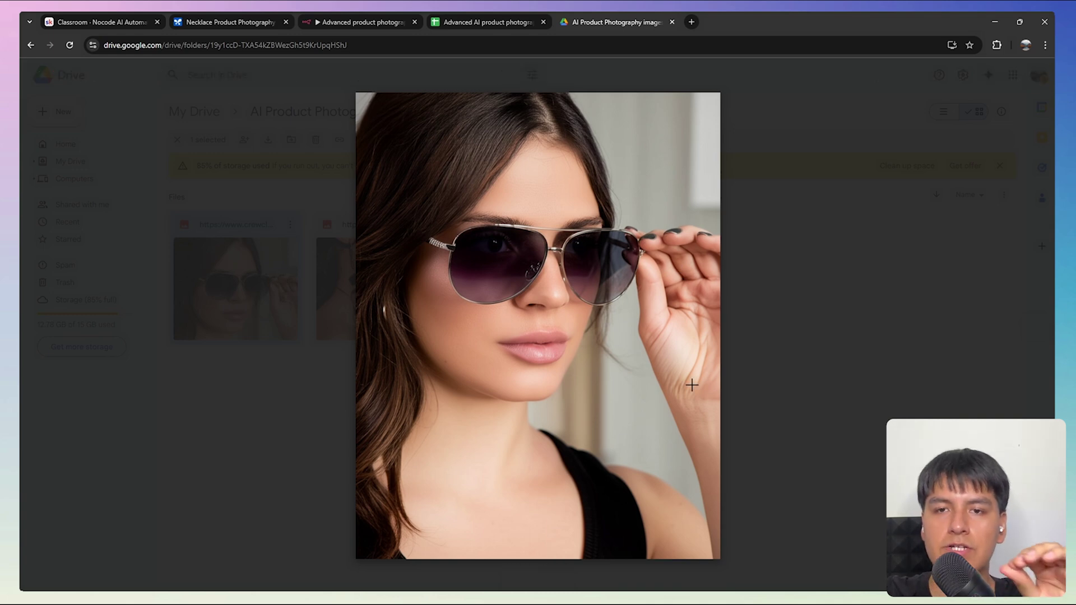
{"action": "key", "text": "Right"}
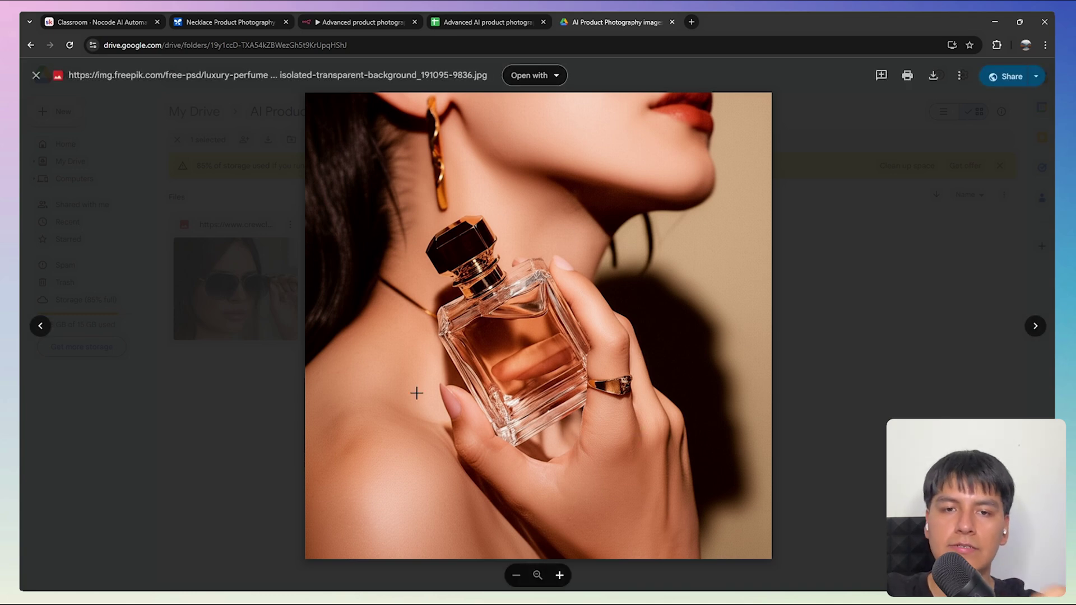
{"action": "key", "text": "Right"}
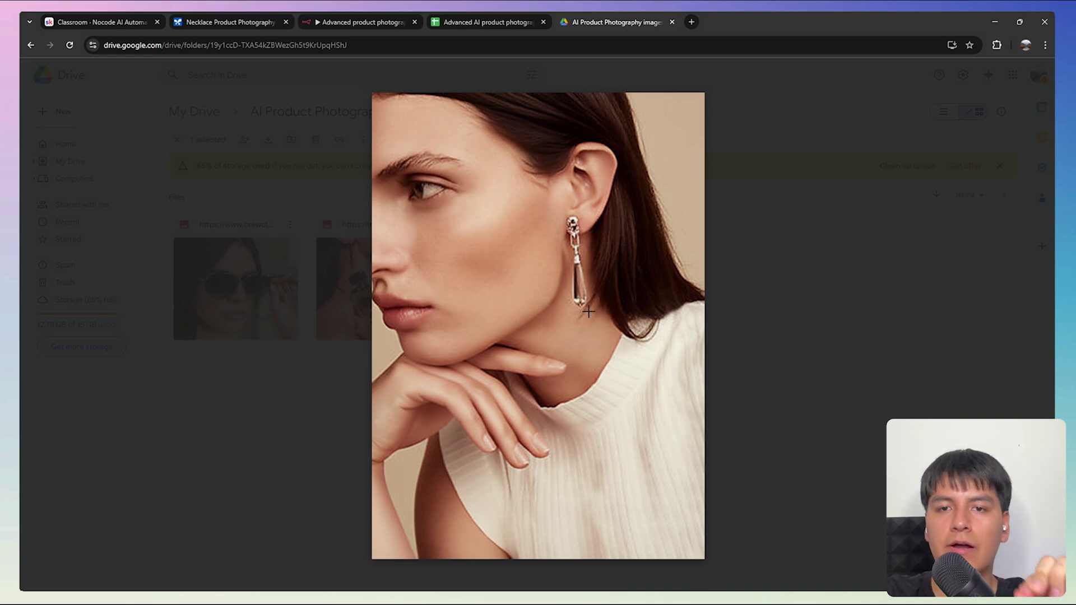
{"action": "key", "text": "Escape"}
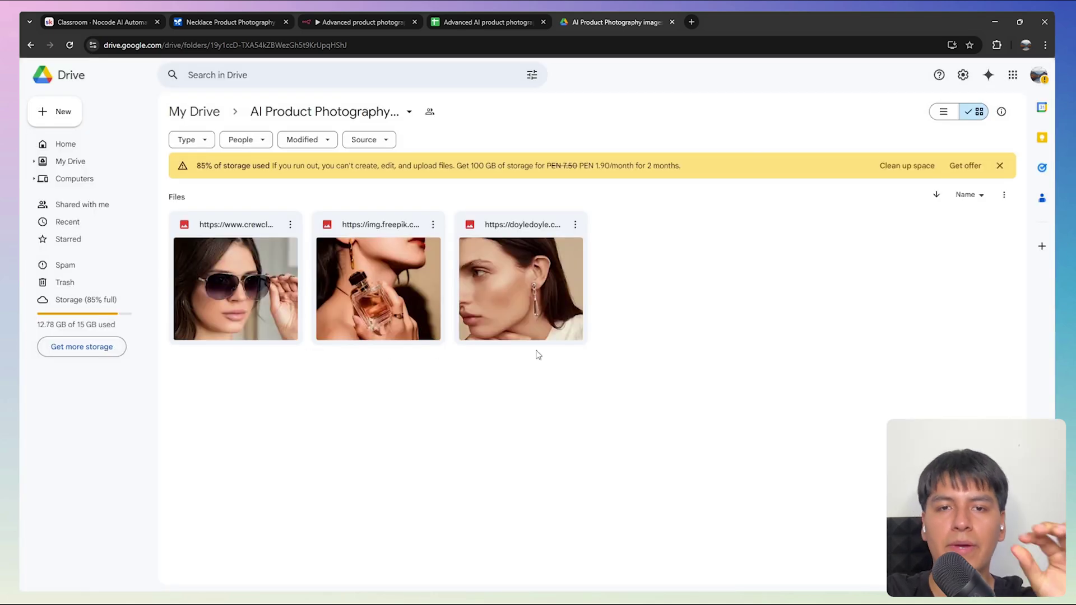
- Switch to the Skool classroom and look through the Advanced Bulk AI product photography lesson
{"action": "left_click", "coordinate": [350, 15]}
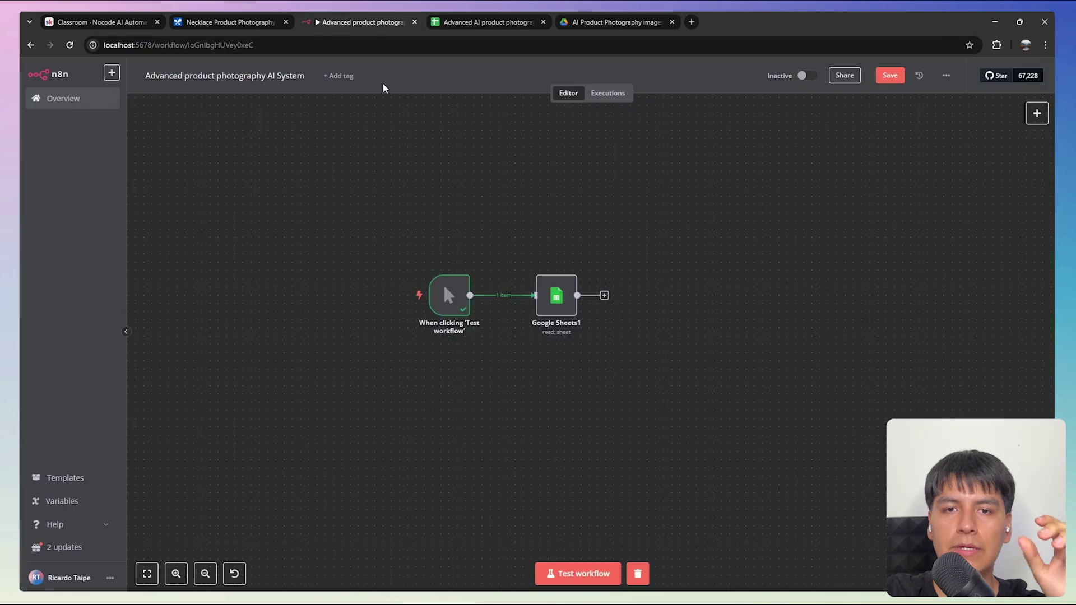
{"action": "key", "text": "ctrl+1"}
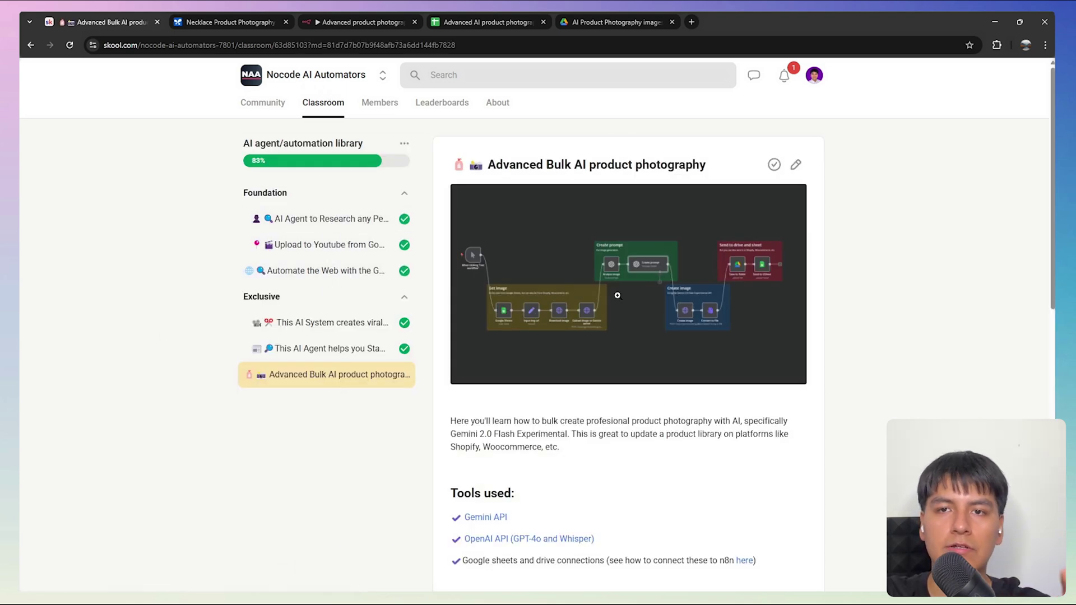
{"action": "scroll", "coordinate": [632, 306], "scroll_direction": "down", "scroll_amount": 10}
{"action": "left_click", "coordinate": [541, 554]}
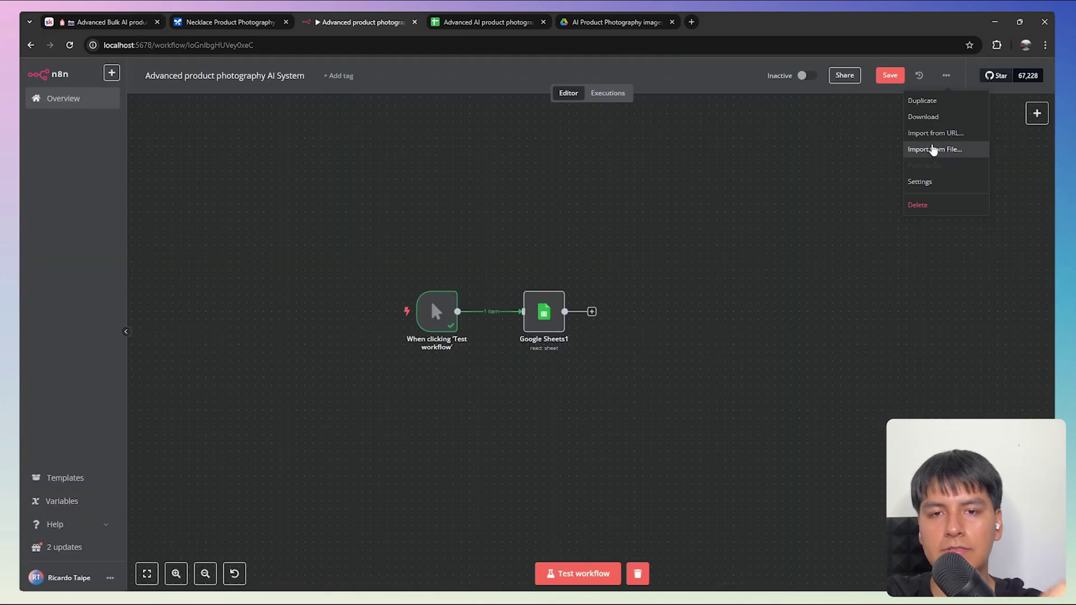
- Paste the Get image note onto the n8n canvas behind the Google Sheets1 node
{"action": "left_click", "coordinate": [523, 266]}
{"action": "scroll", "coordinate": [573, 281], "scroll_direction": "right", "scroll_amount": 3}
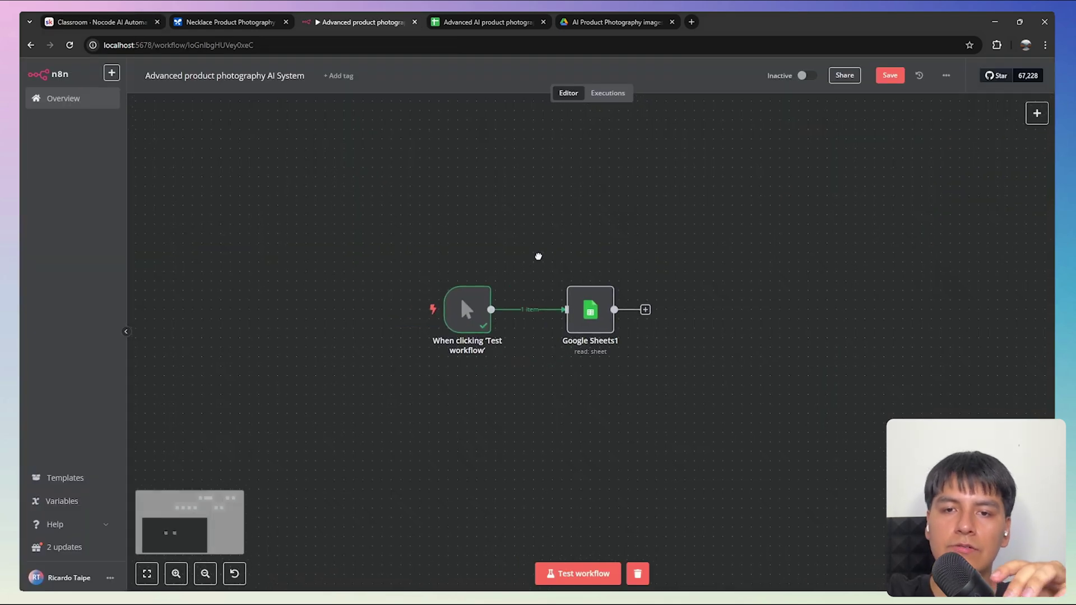
{"action": "key", "text": "ctrl+v"}
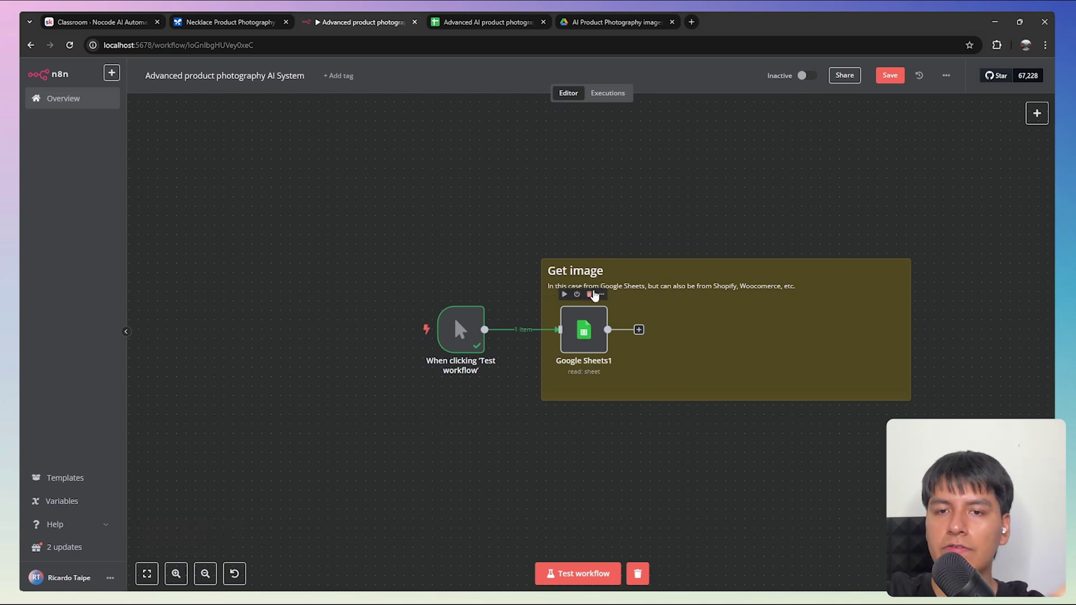
- Switch to the spreadsheet and check the Product image URL column that feeds the workflow
{"action": "left_click", "coordinate": [482, 22]}
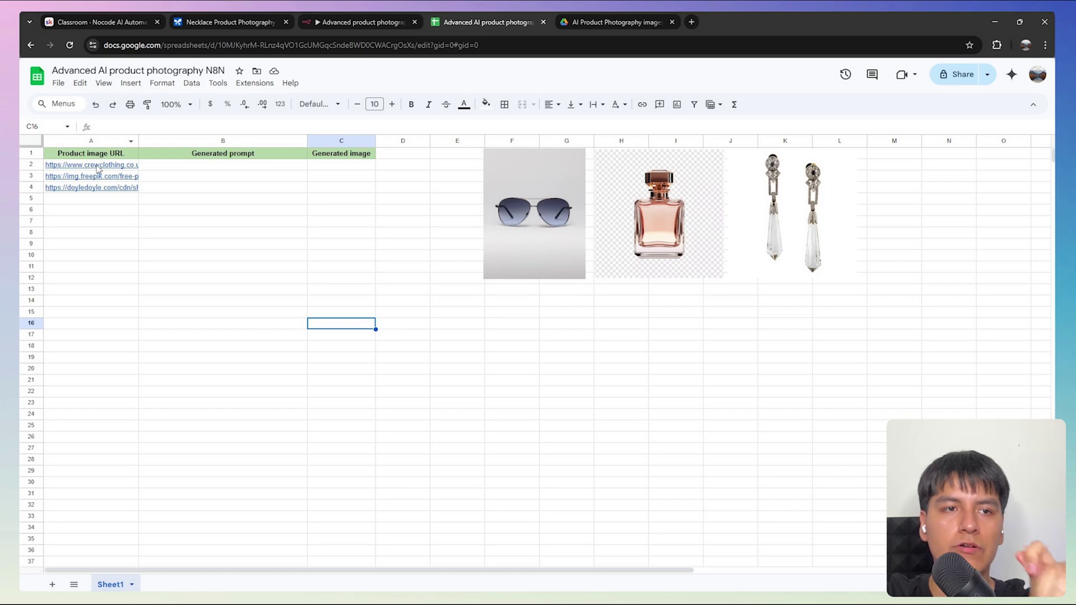
{"action": "mouse_move", "coordinate": [100, 171]}
{"action": "left_click", "coordinate": [188, 341]}
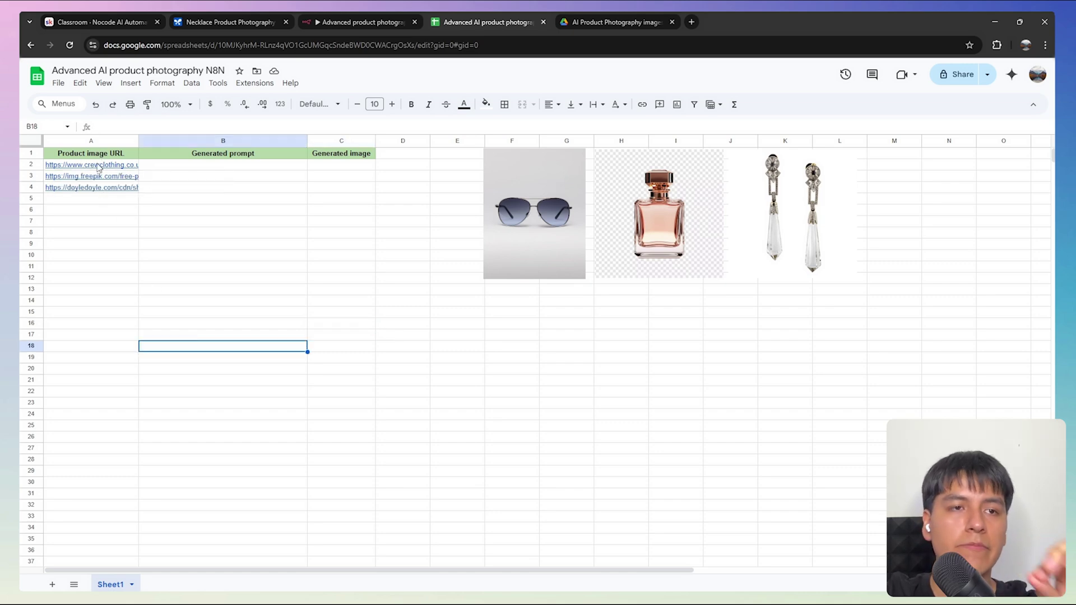
- Return to the n8n workflow and test the Google Sheets1 node that gets rows from Sheet1 of Advanced AI product photography N8N
{"action": "key", "text": "ctrl+shift+Tab"}
{"action": "mouse_move", "coordinate": [555, 322]}
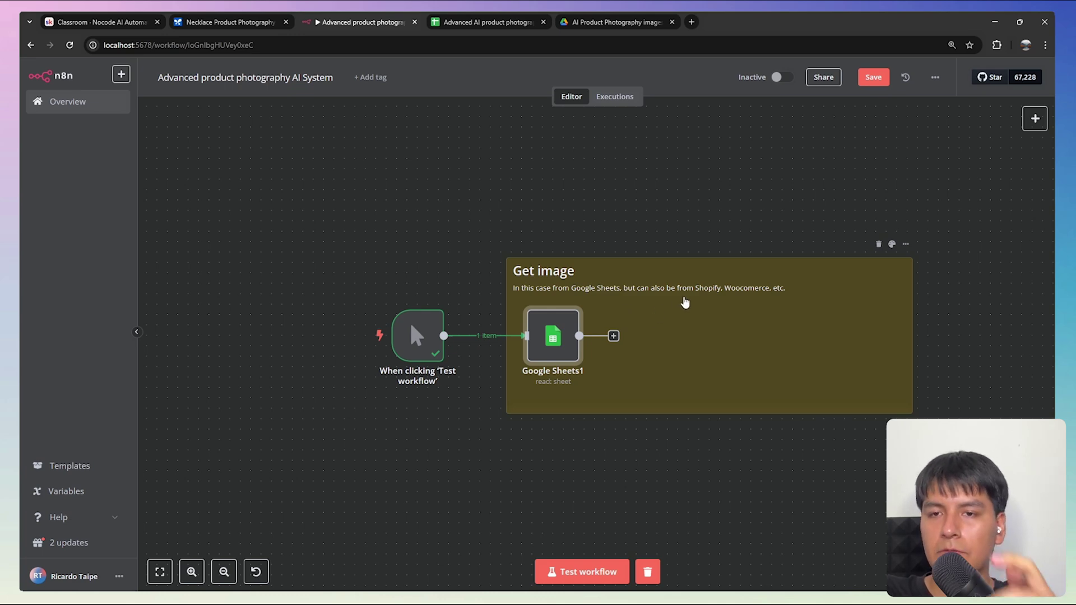
{"action": "key", "text": "Return"}
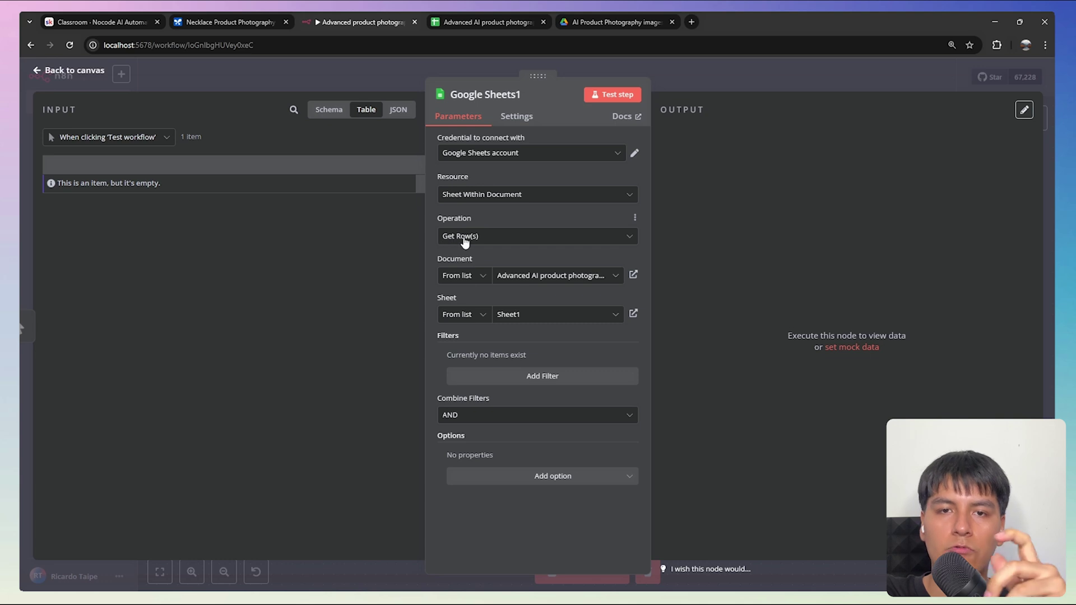
{"action": "left_click", "coordinate": [548, 283]}
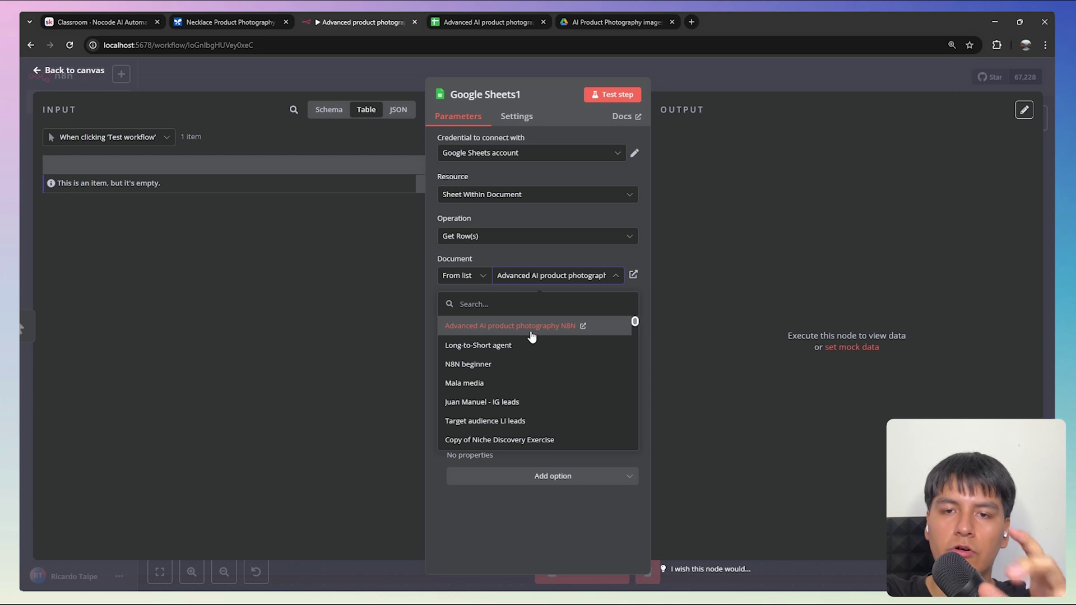
{"action": "left_click", "coordinate": [542, 278]}
{"action": "left_click", "coordinate": [612, 94]}
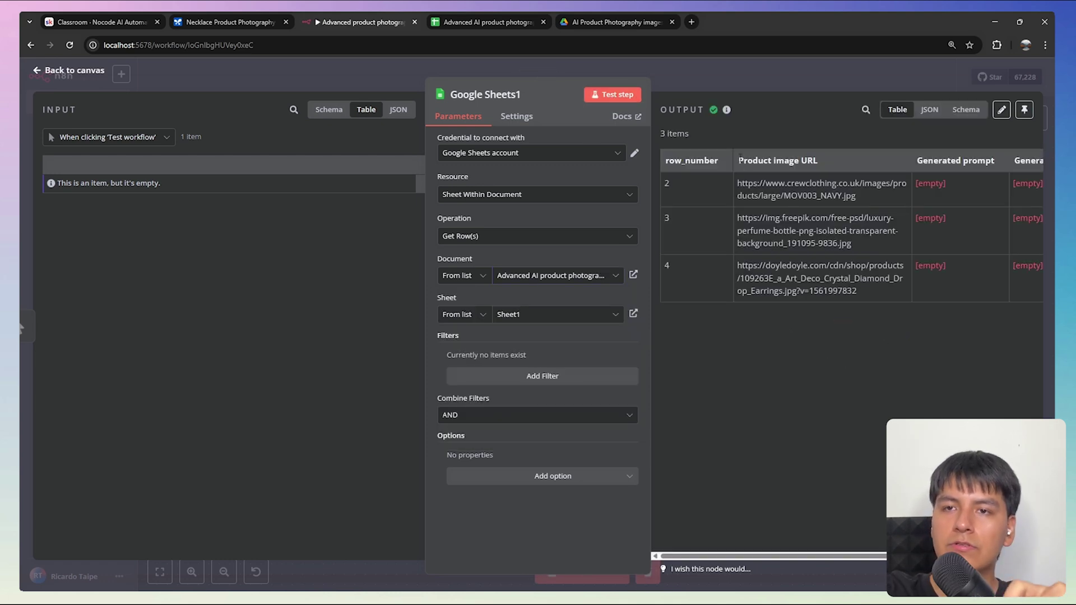
{"action": "left_click_drag", "start_coordinate": [739, 158], "coordinate": [804, 165]}
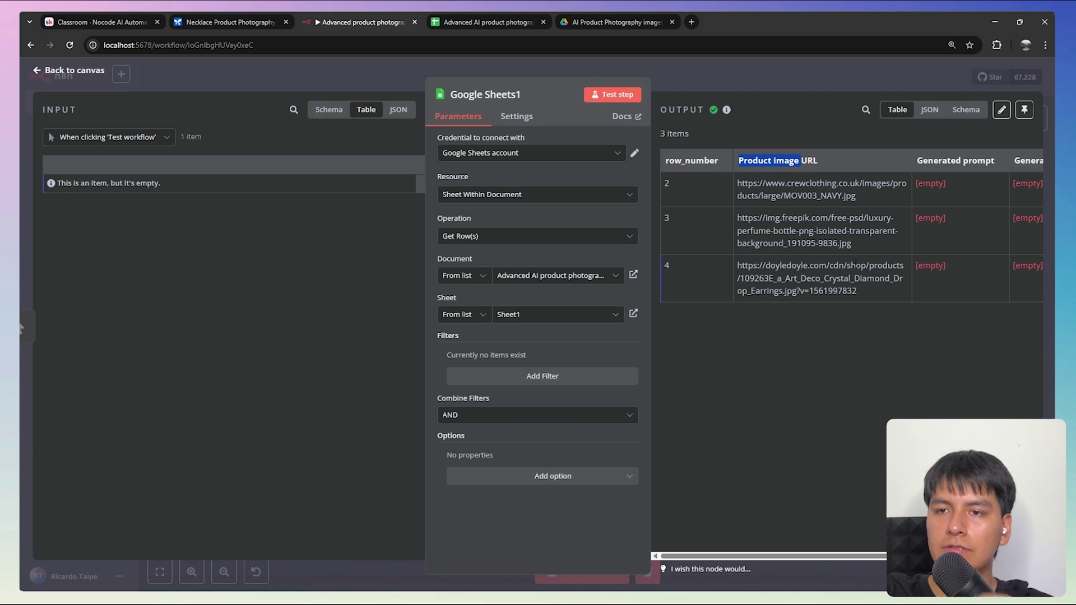
{"action": "key", "text": "Escape"}
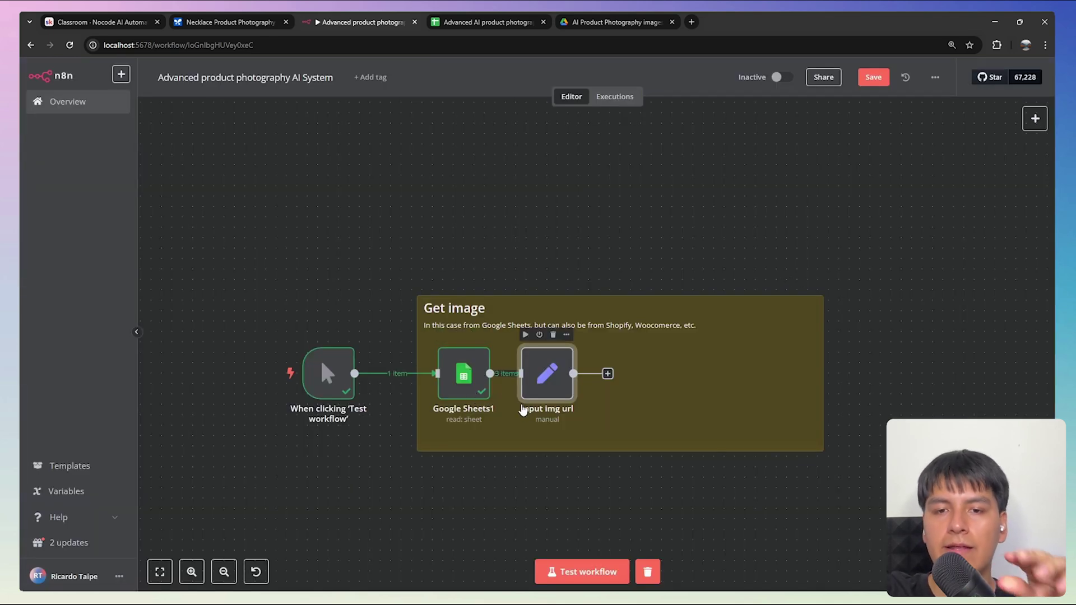
- Map the Product image URL column to the inputImageUrl field of the Input img url node and test the node
{"action": "double_click", "coordinate": [552, 374]}
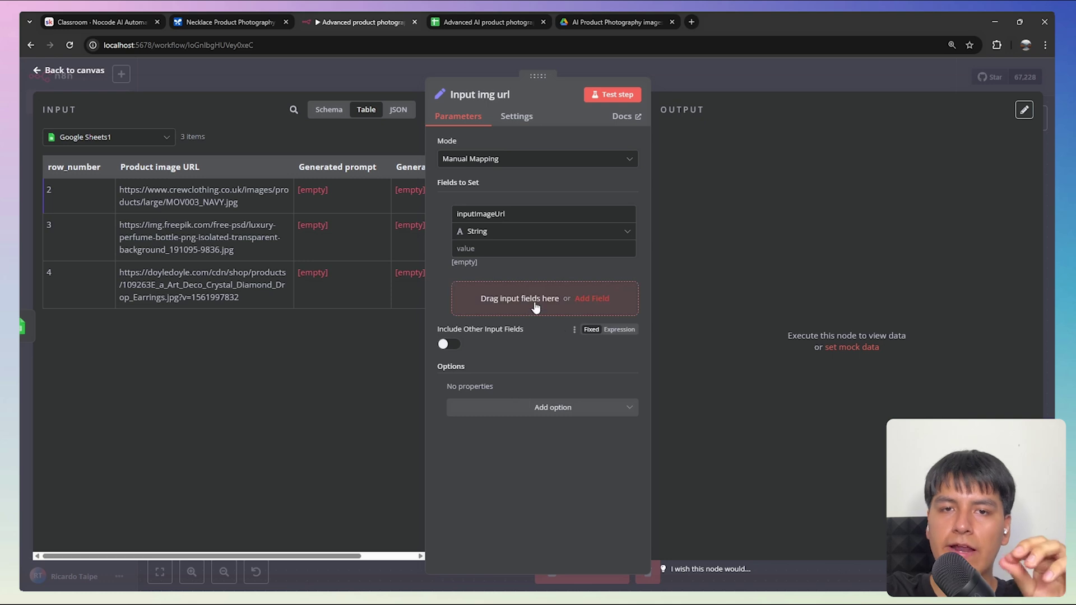
{"action": "left_click_drag", "start_coordinate": [506, 214], "coordinate": [457, 214]}
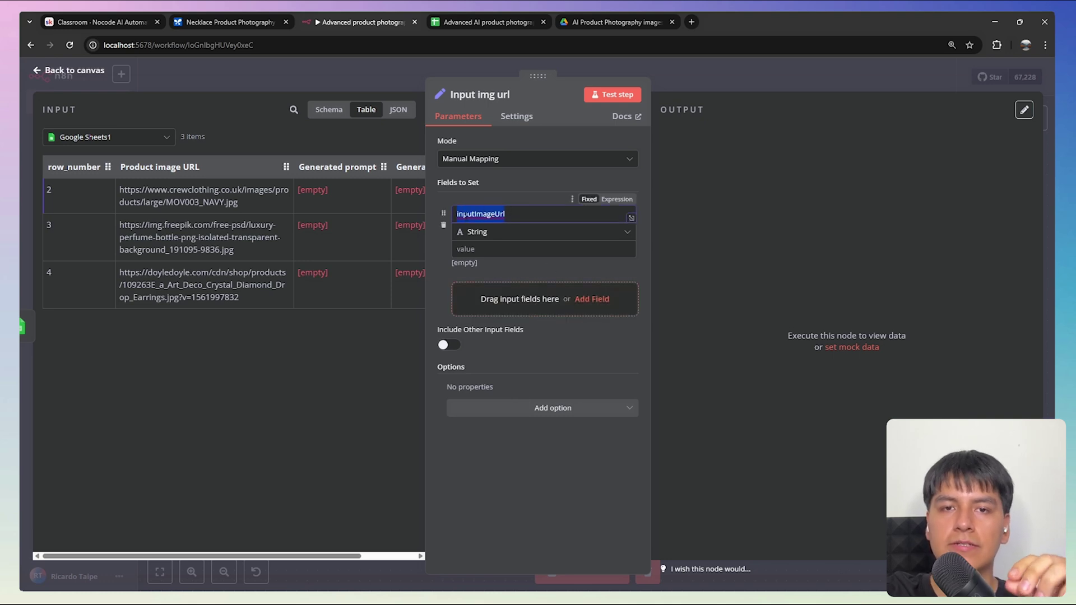
{"action": "left_click", "coordinate": [471, 214]}
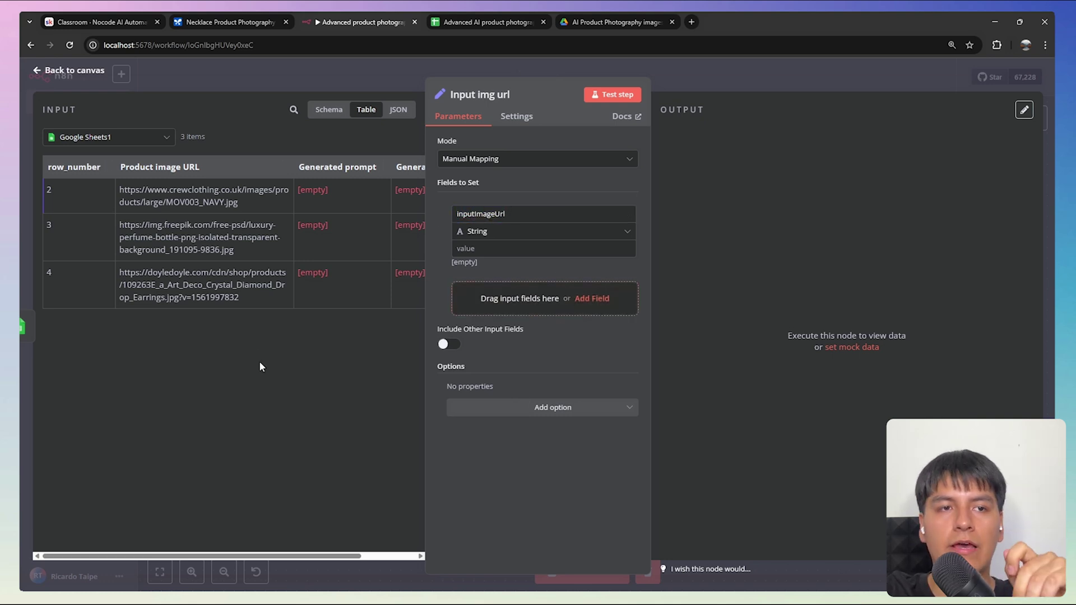
{"action": "left_click_drag", "start_coordinate": [158, 167], "coordinate": [487, 251]}
{"action": "left_click", "coordinate": [622, 96]}
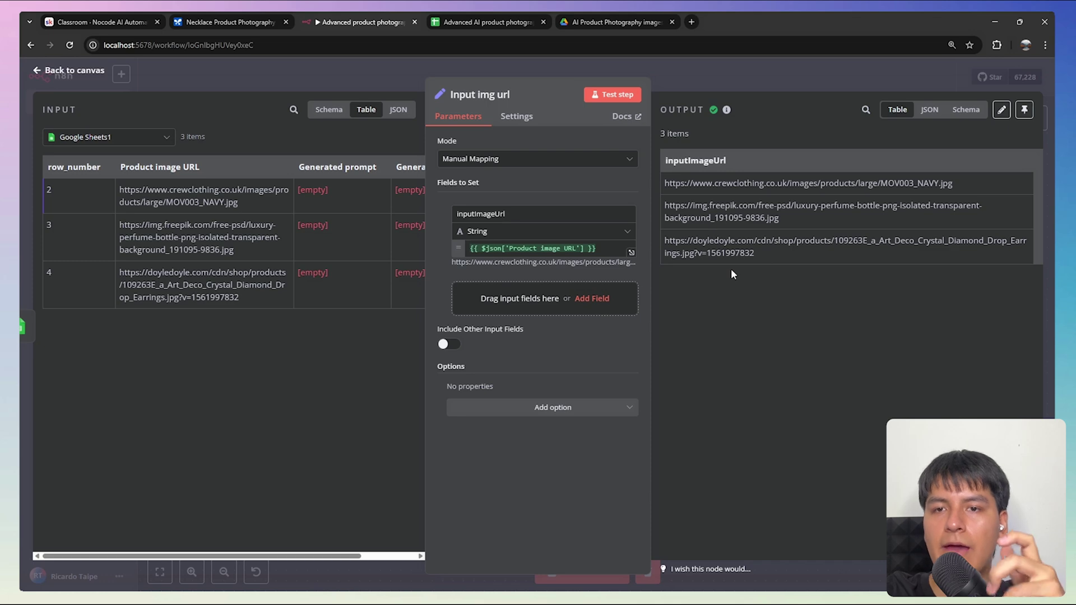
{"action": "key", "text": "Escape"}
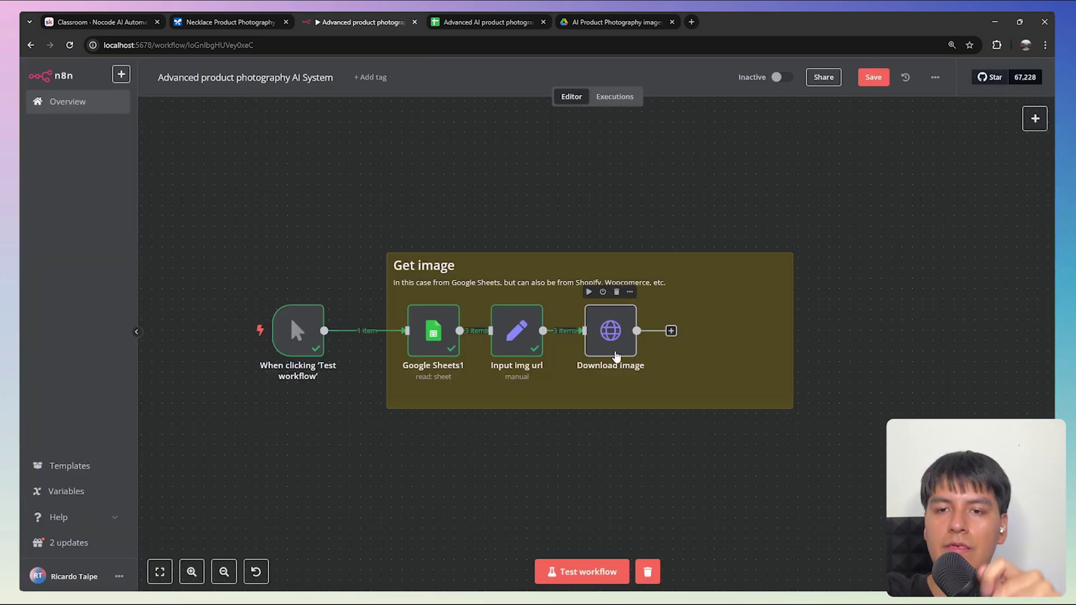
- Set the Download image node's URL to {{ $json.inputImageUrl }}, test it, and view the downloaded binary files
{"action": "double_click", "coordinate": [616, 356]}
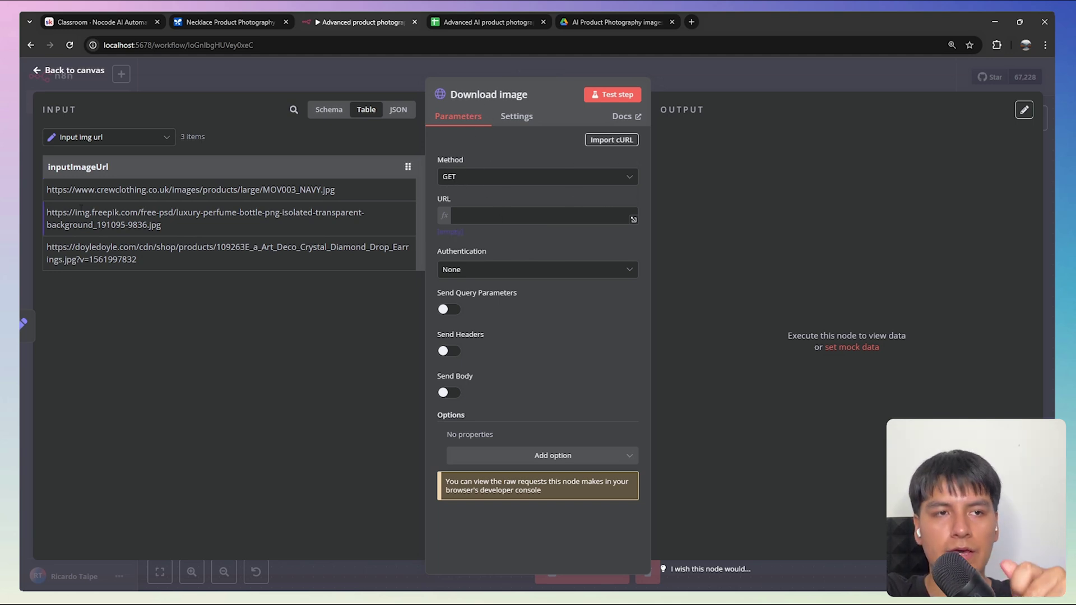
{"action": "left_click_drag", "start_coordinate": [70, 168], "coordinate": [476, 219]}
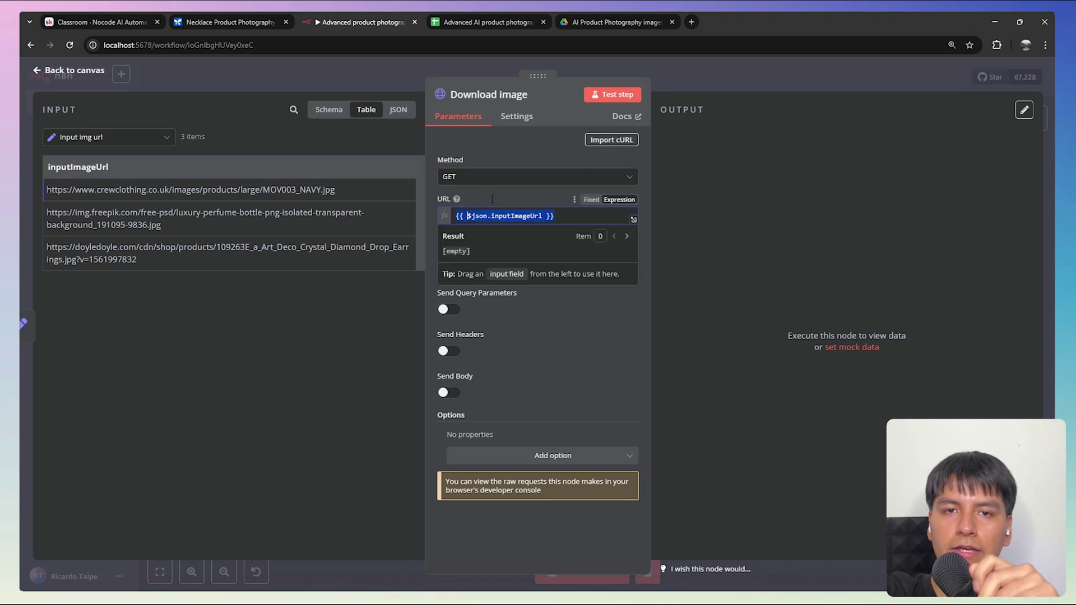
{"action": "left_click", "coordinate": [626, 100]}
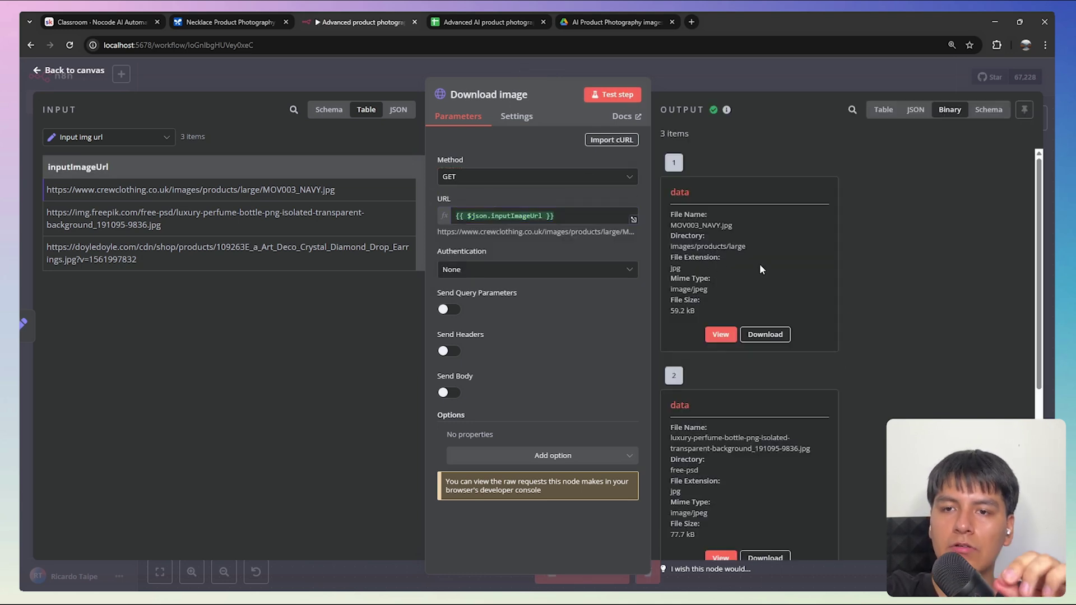
{"action": "scroll", "coordinate": [896, 363], "scroll_direction": "down", "scroll_amount": 5}
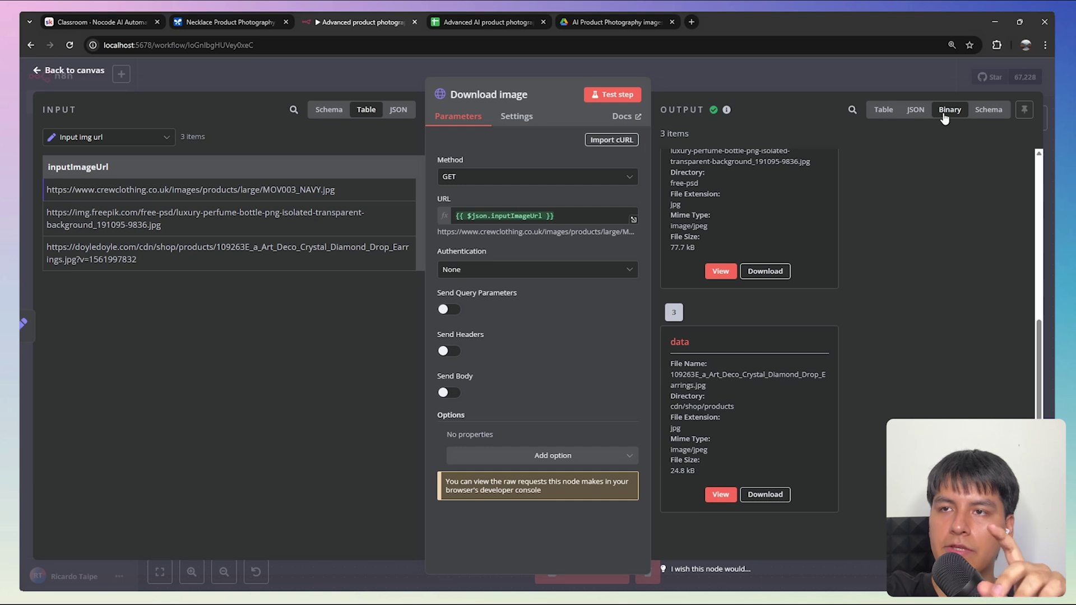
{"action": "scroll", "coordinate": [803, 398], "scroll_direction": "up", "scroll_amount": 5}
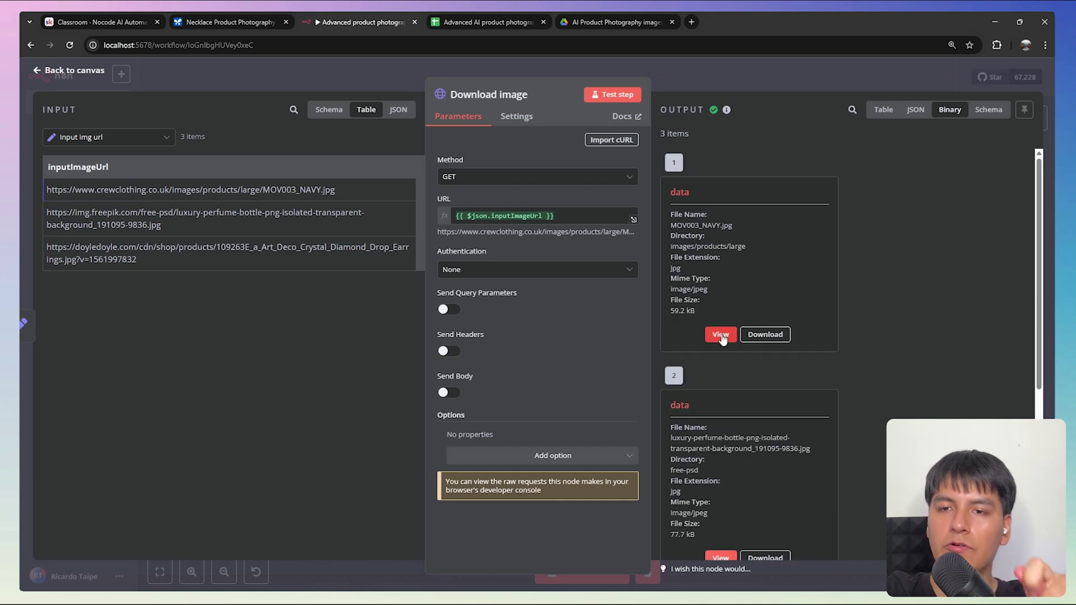
{"action": "left_click", "coordinate": [721, 334]}
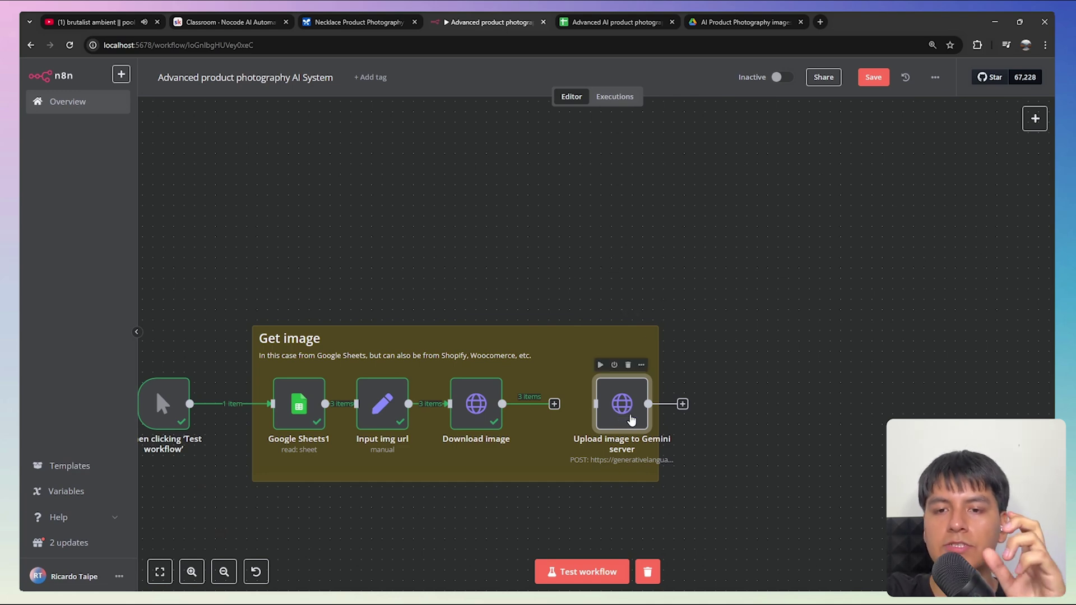
- Move the Upload image to Gemini server node closer to Download image and look through its request parameters
{"action": "left_click_drag", "start_coordinate": [631, 420], "coordinate": [609, 351]}
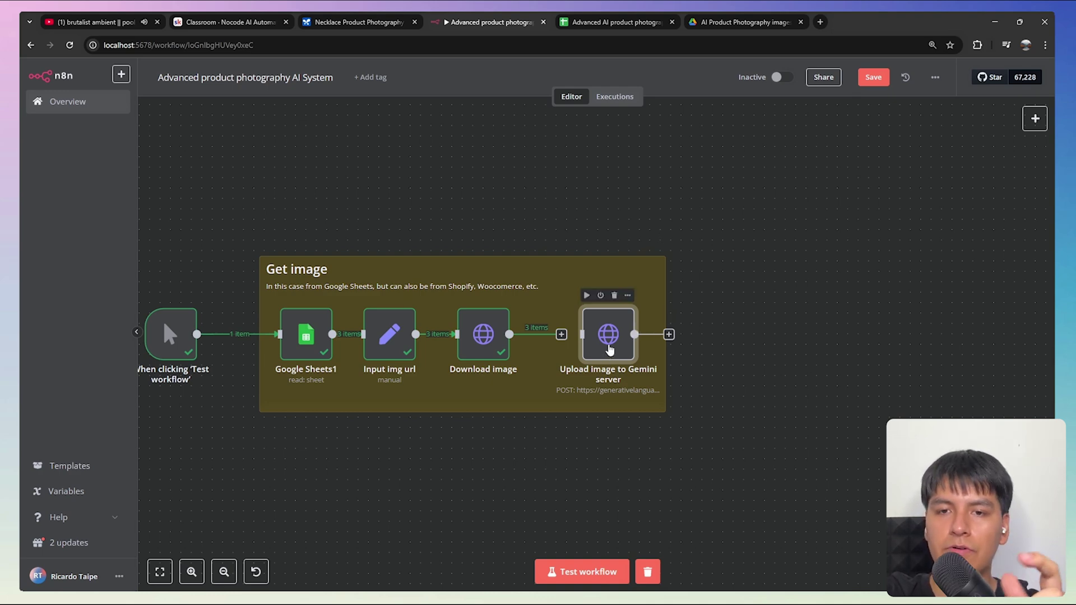
{"action": "double_click", "coordinate": [609, 348]}
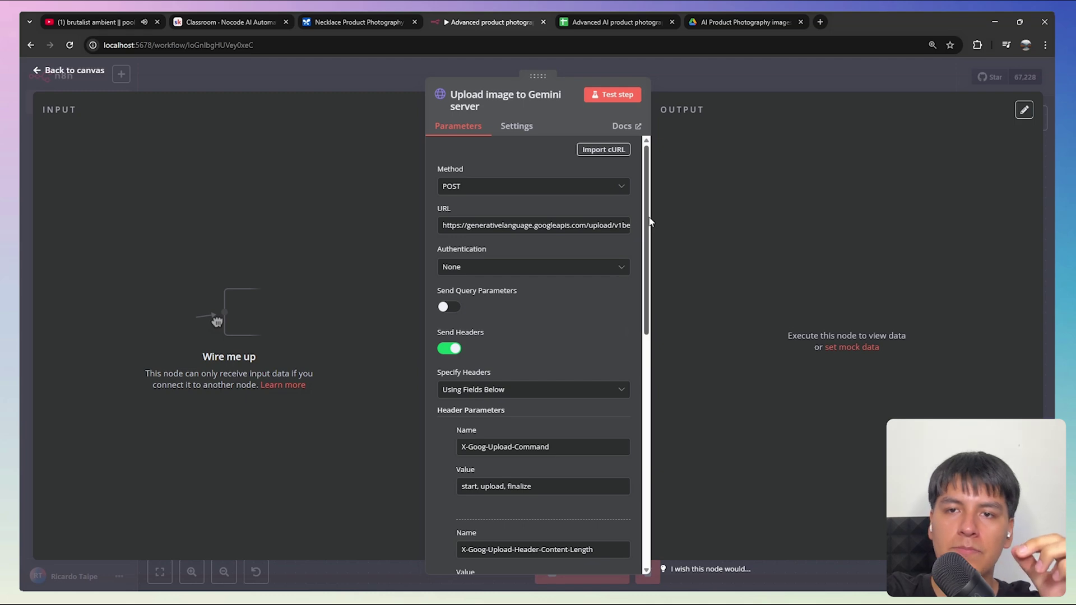
{"action": "scroll", "coordinate": [610, 269], "scroll_direction": "down", "scroll_amount": 3}
{"action": "scroll", "coordinate": [574, 318], "scroll_direction": "up", "scroll_amount": 3}
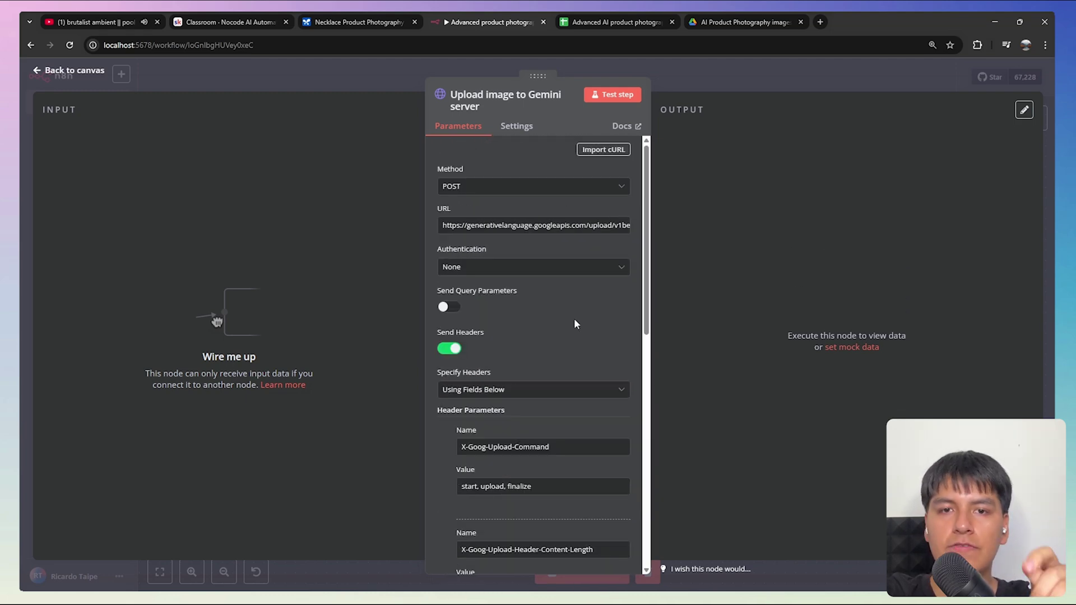
{"action": "scroll", "coordinate": [552, 364], "scroll_direction": "down", "scroll_amount": 3}
- Switch to Google AI Studio, get the prompt's cURL code, and examine the file-upload request's URL, headers and data lines
{"action": "left_click", "coordinate": [353, 22]}
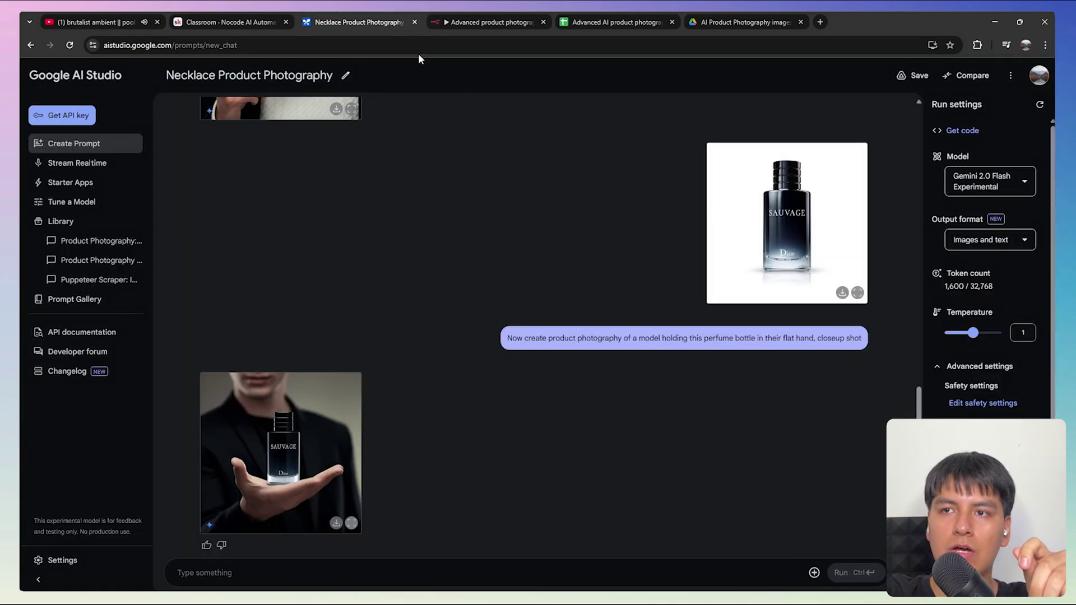
{"action": "left_click", "coordinate": [959, 131]}
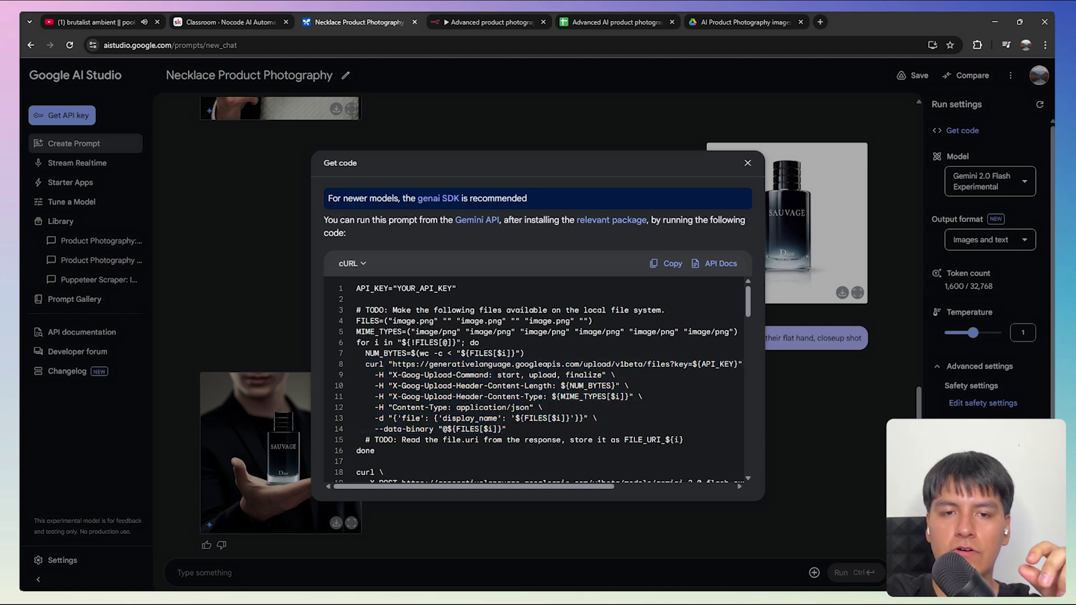
{"action": "left_click_drag", "start_coordinate": [392, 364], "coordinate": [734, 362]}
{"action": "double_click", "coordinate": [382, 375]}
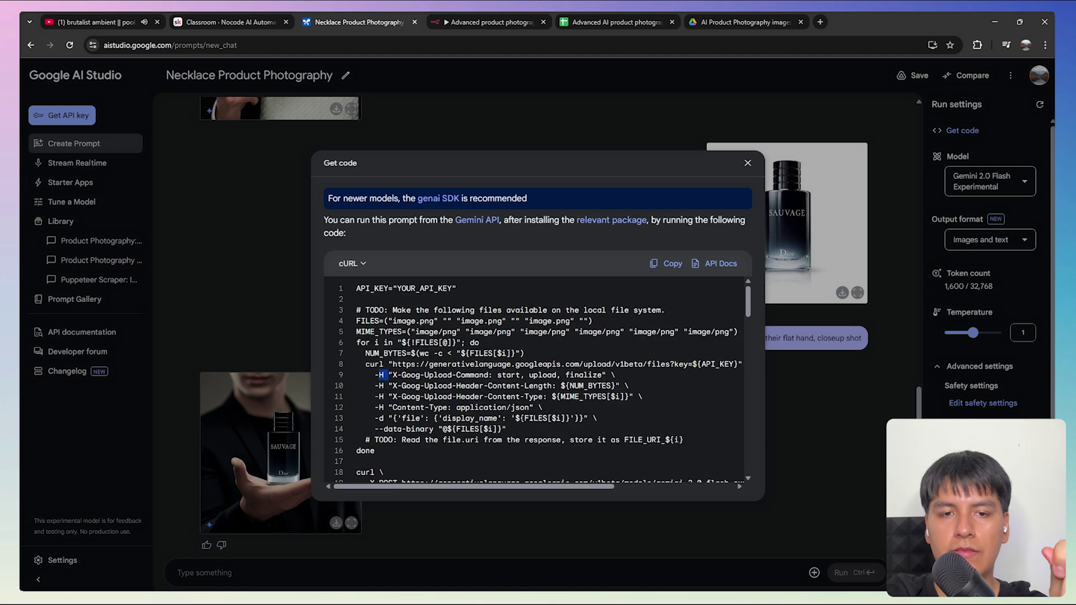
{"action": "left_click_drag", "start_coordinate": [382, 375], "coordinate": [555, 407]}
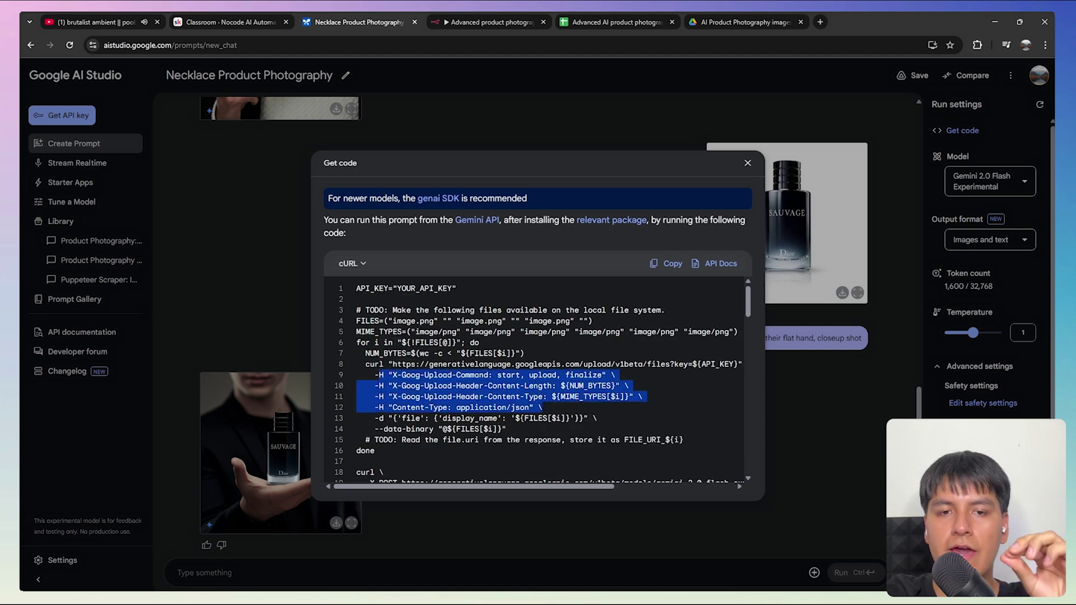
{"action": "left_click", "coordinate": [478, 397]}
{"action": "left_click_drag", "start_coordinate": [389, 418], "coordinate": [509, 435]}
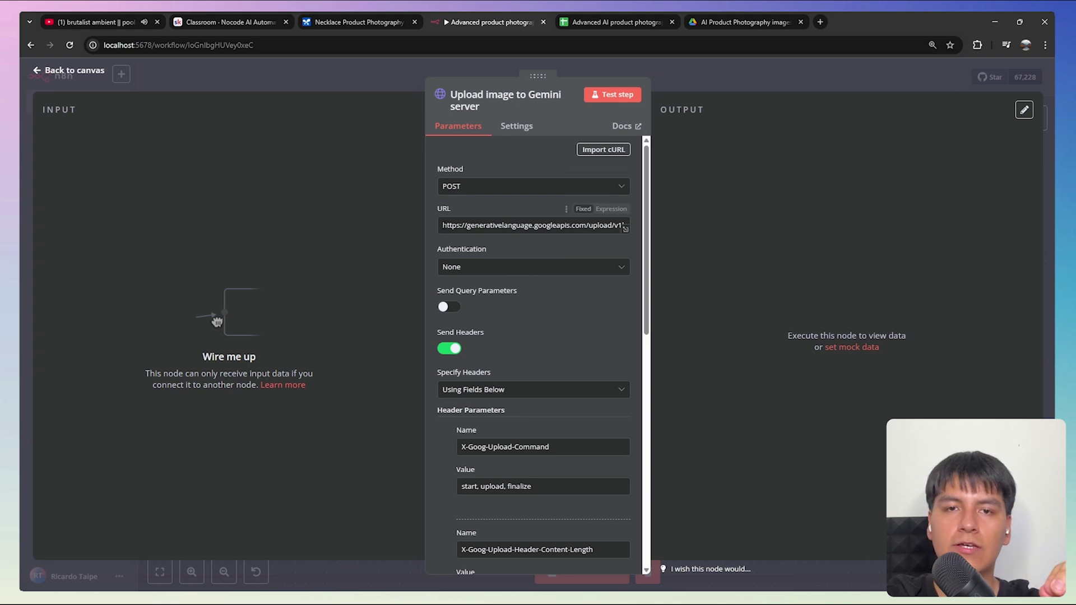
- Expand the URL of the Upload image to Gemini server node in n8n and examine its API key parameter
{"action": "left_click", "coordinate": [626, 229]}
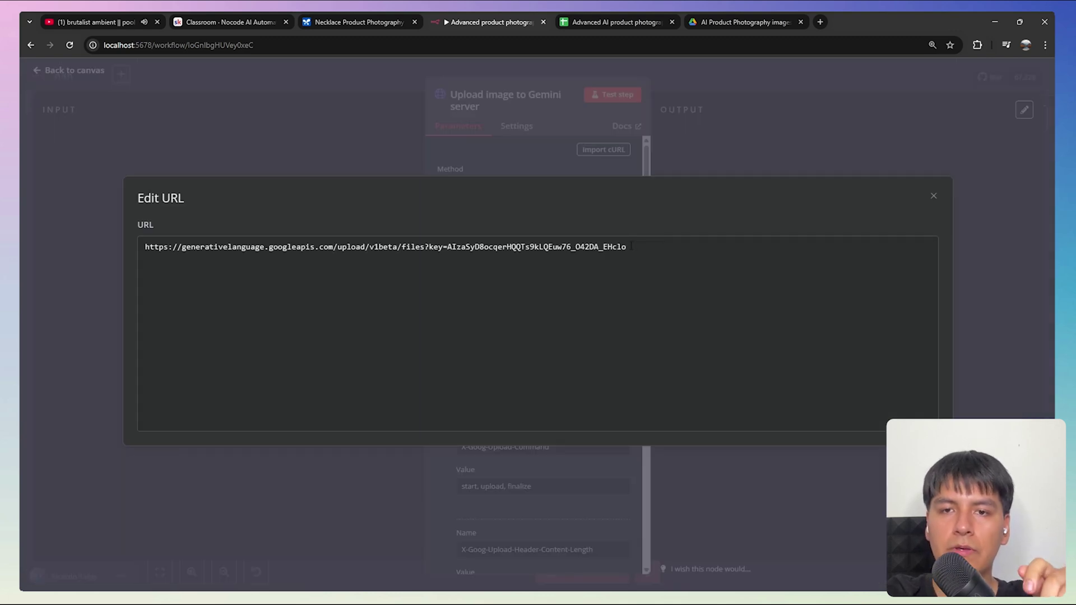
{"action": "left_click_drag", "start_coordinate": [632, 247], "coordinate": [443, 247]}
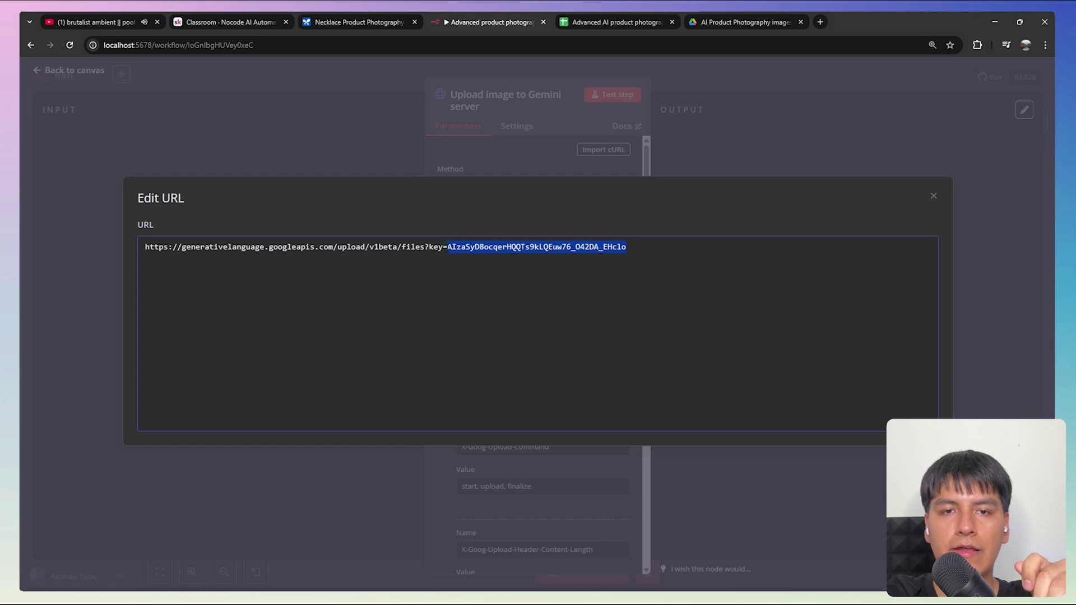
{"action": "left_click", "coordinate": [443, 246]}
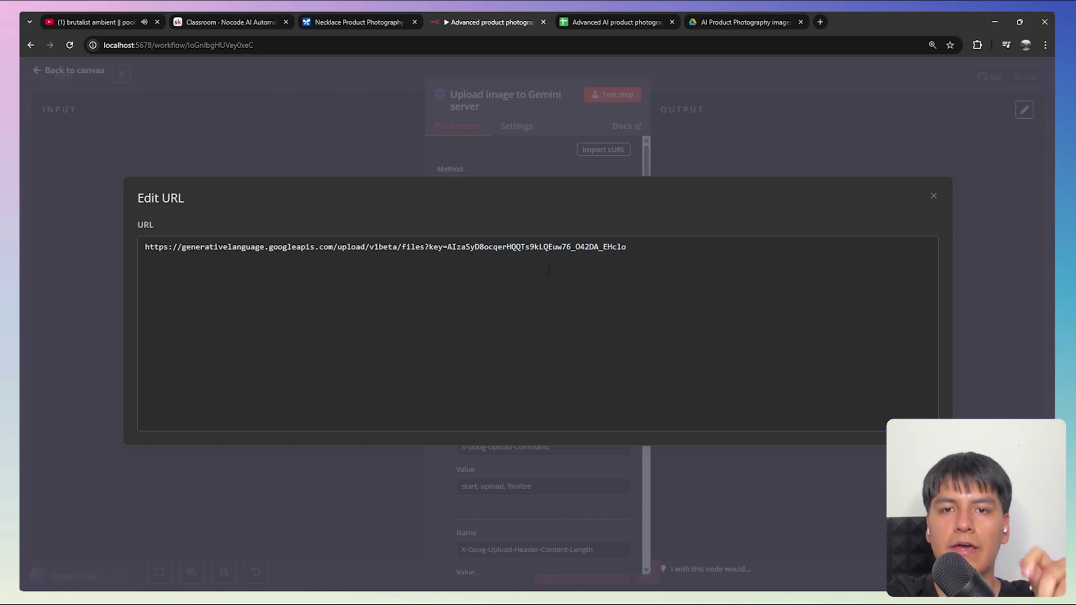
- Switch to Google AI Studio, close the code view, and show where a Gemini API key is created
{"action": "left_click", "coordinate": [359, 20]}
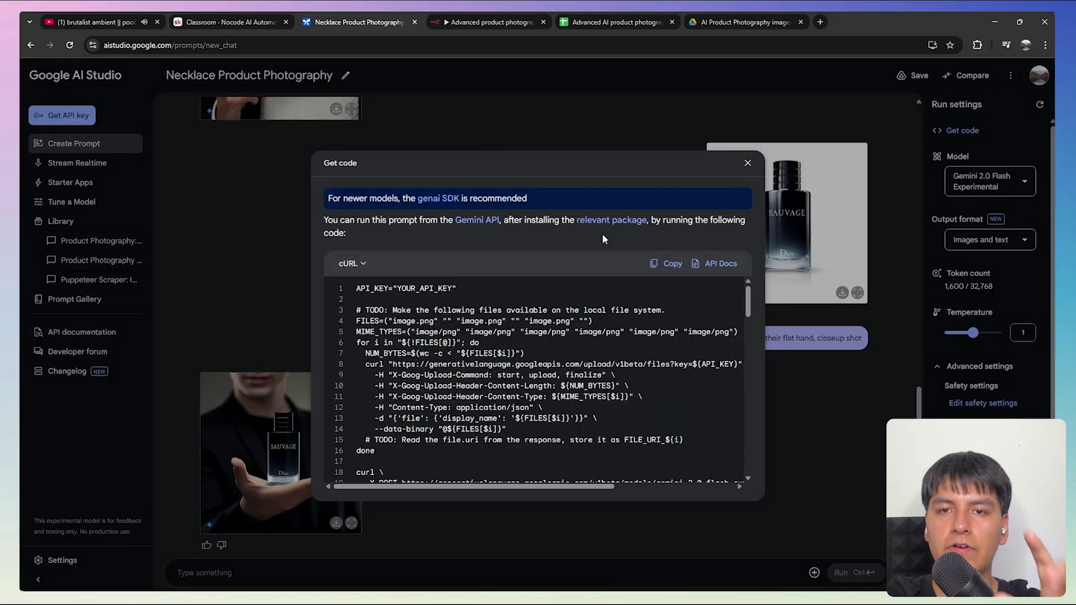
{"action": "key", "text": "Escape"}
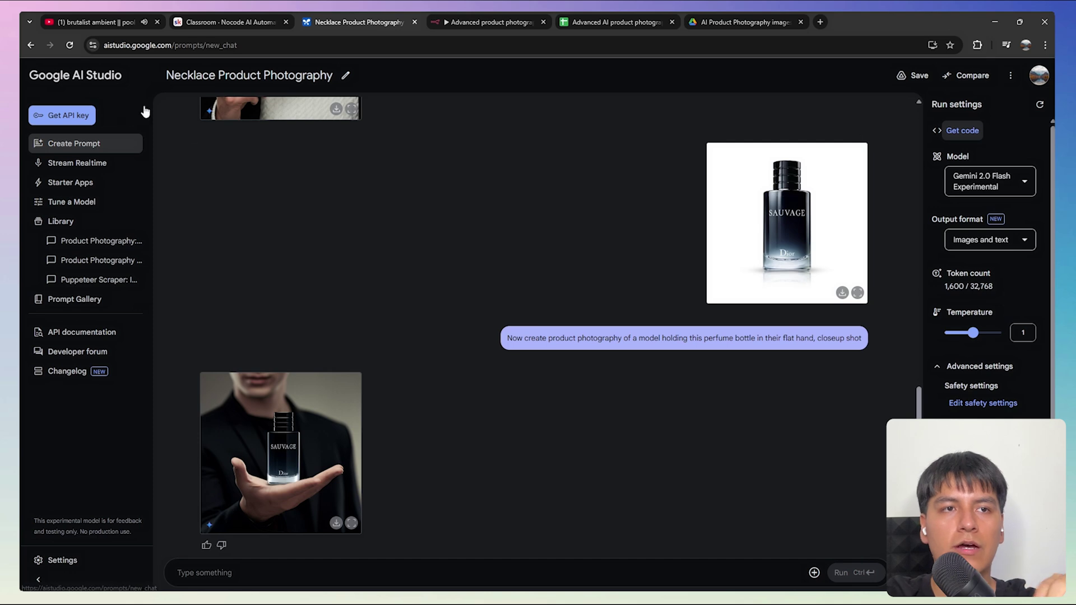
{"action": "left_click", "coordinate": [83, 120]}
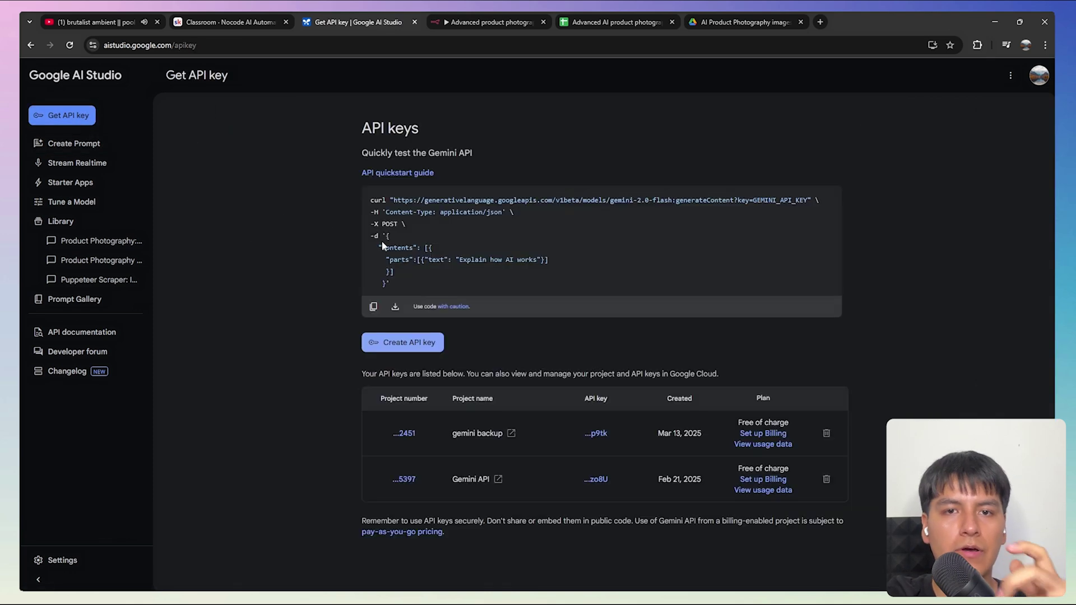
{"action": "left_click", "coordinate": [408, 350]}
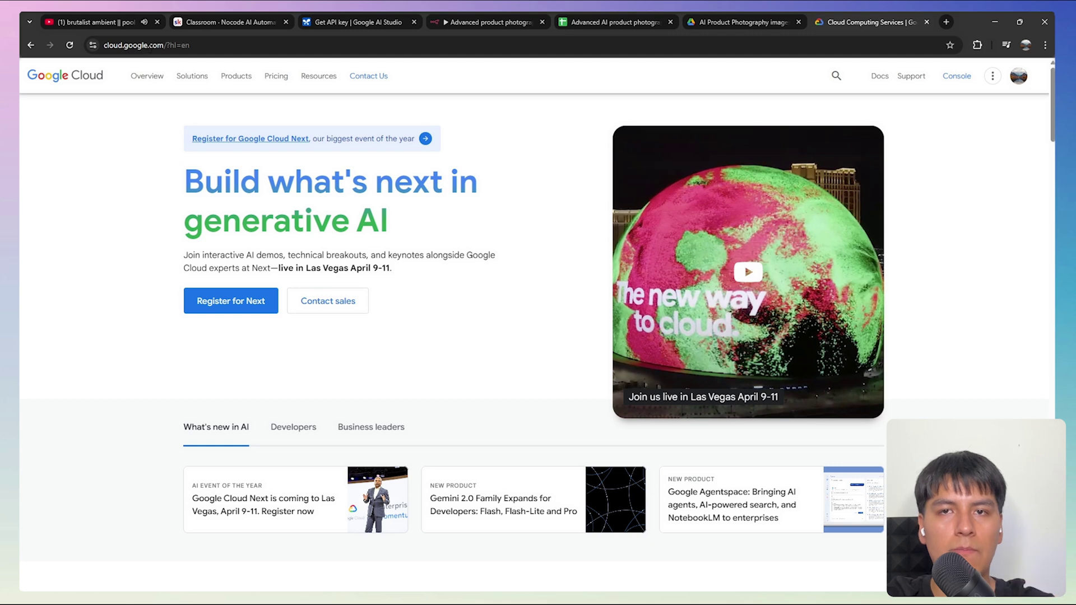
- Open the Google Cloud console's project list to see where a new project is created, and return to Google AI Studio
{"action": "left_click", "coordinate": [956, 76]}
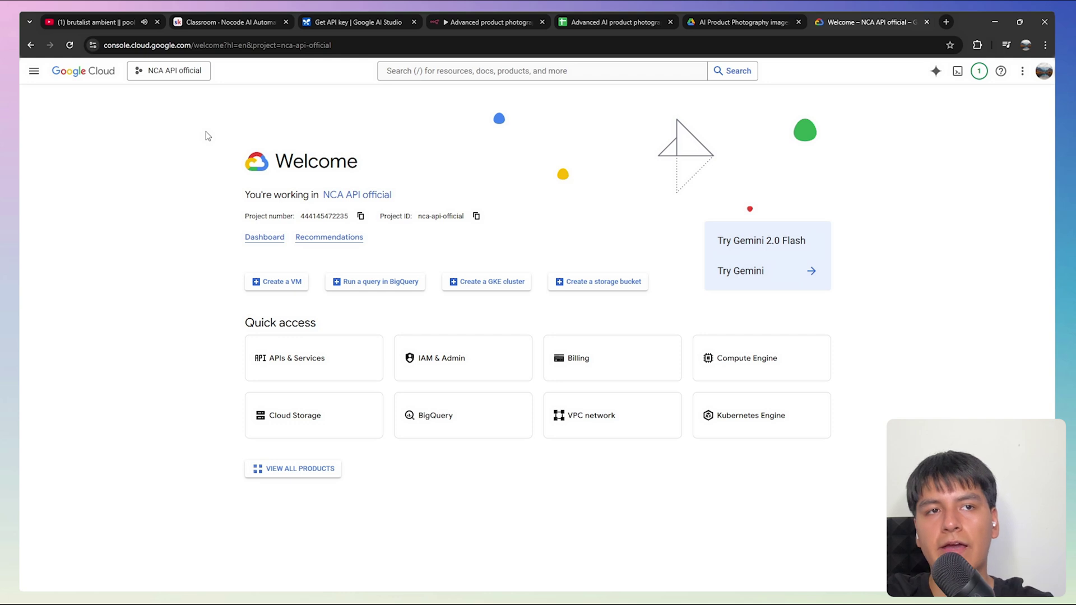
{"action": "left_click", "coordinate": [174, 78]}
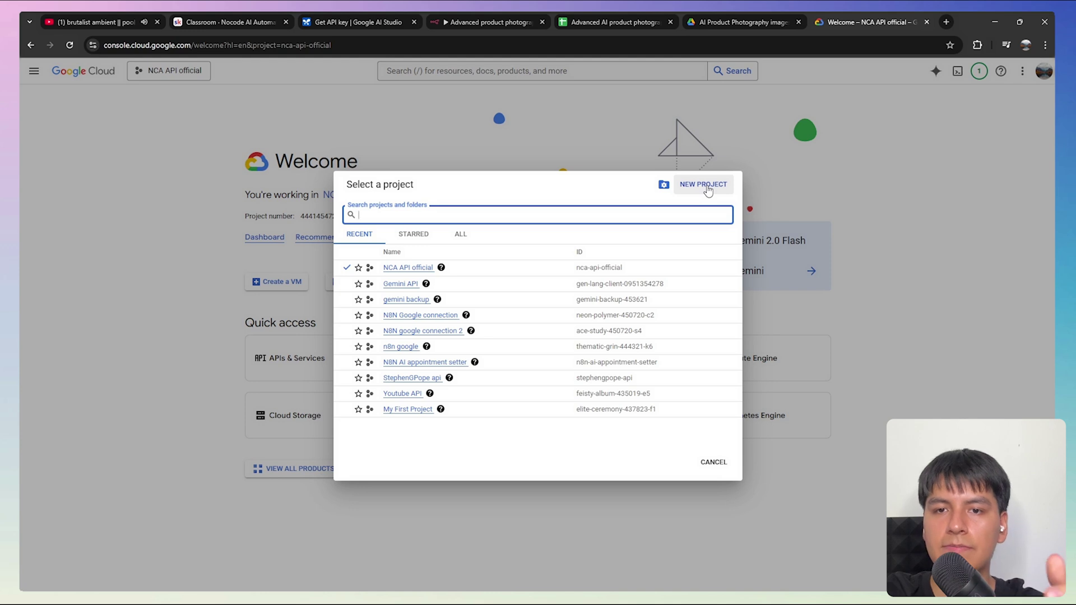
{"action": "left_click", "coordinate": [358, 22]}
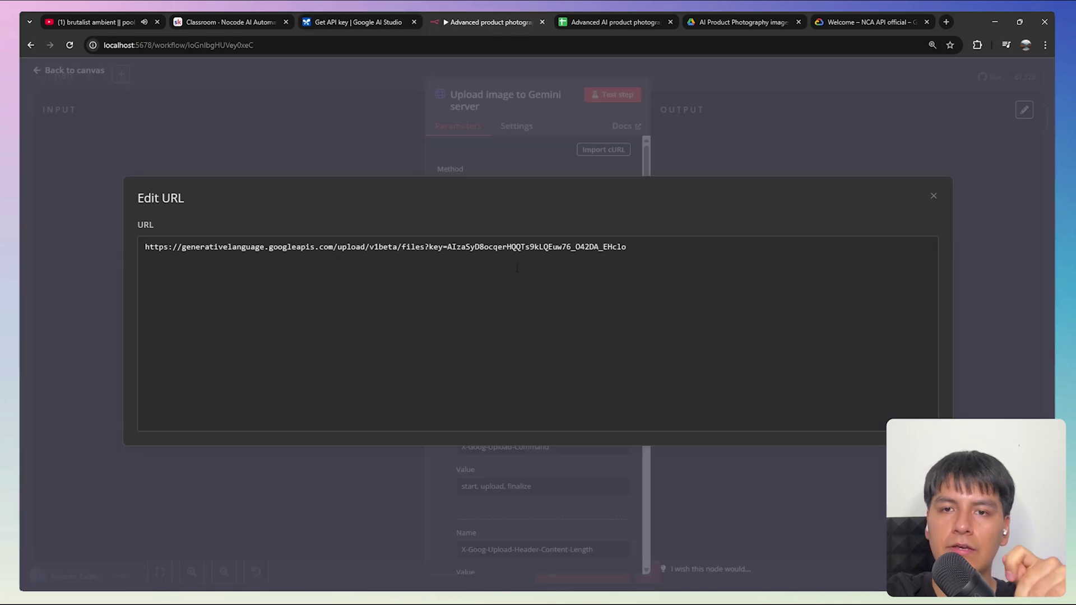
- Close the URL editor and examine the header setup, including Using Fields Below and the X-Goog-Upload-Command header's name and value
{"action": "key", "text": "Escape"}
{"action": "scroll", "coordinate": [444, 190], "scroll_direction": "down", "scroll_amount": 3}
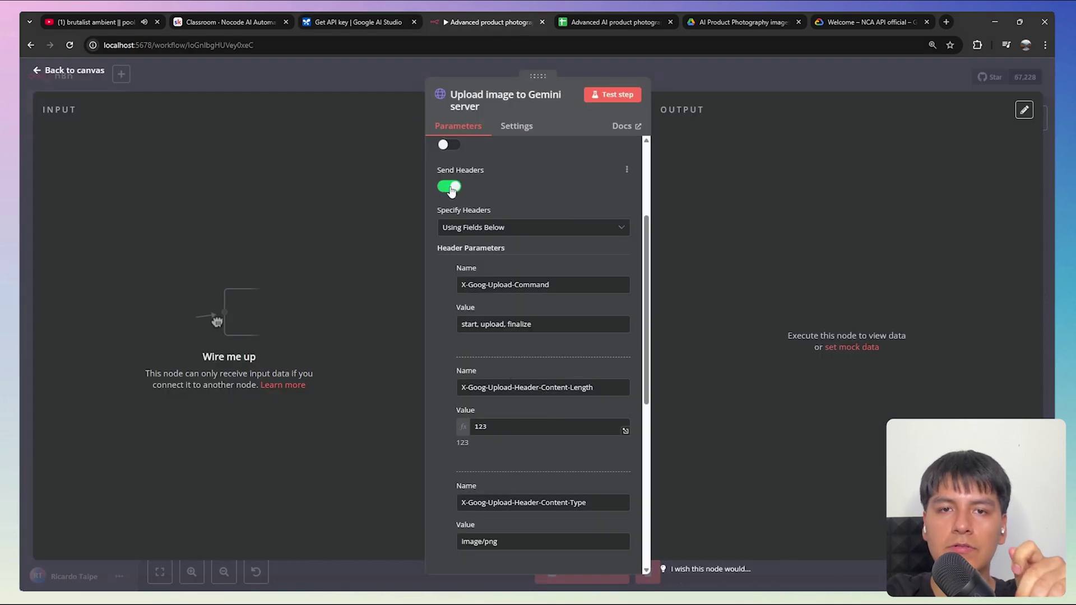
{"action": "scroll", "coordinate": [448, 188], "scroll_direction": "down", "scroll_amount": 1}
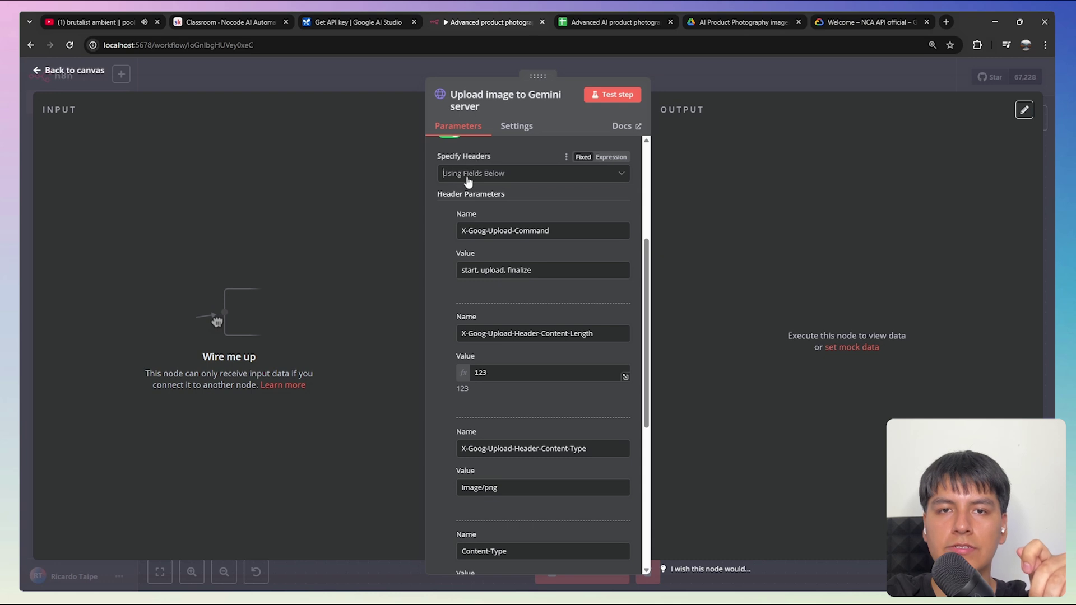
{"action": "left_click", "coordinate": [468, 178]}
{"action": "left_click", "coordinate": [464, 200]}
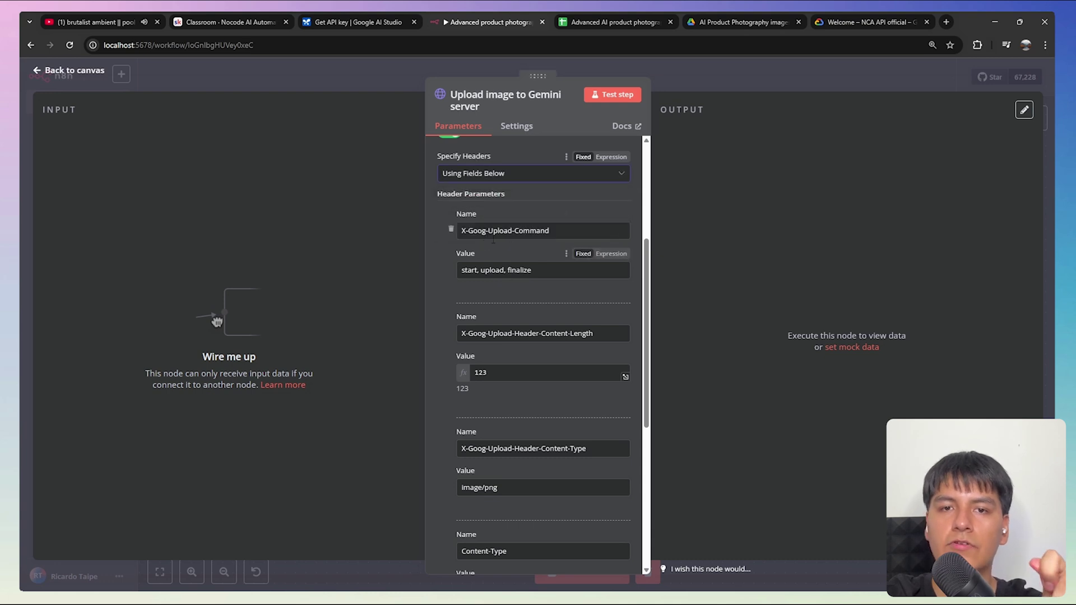
{"action": "left_click_drag", "start_coordinate": [556, 230], "coordinate": [461, 231]}
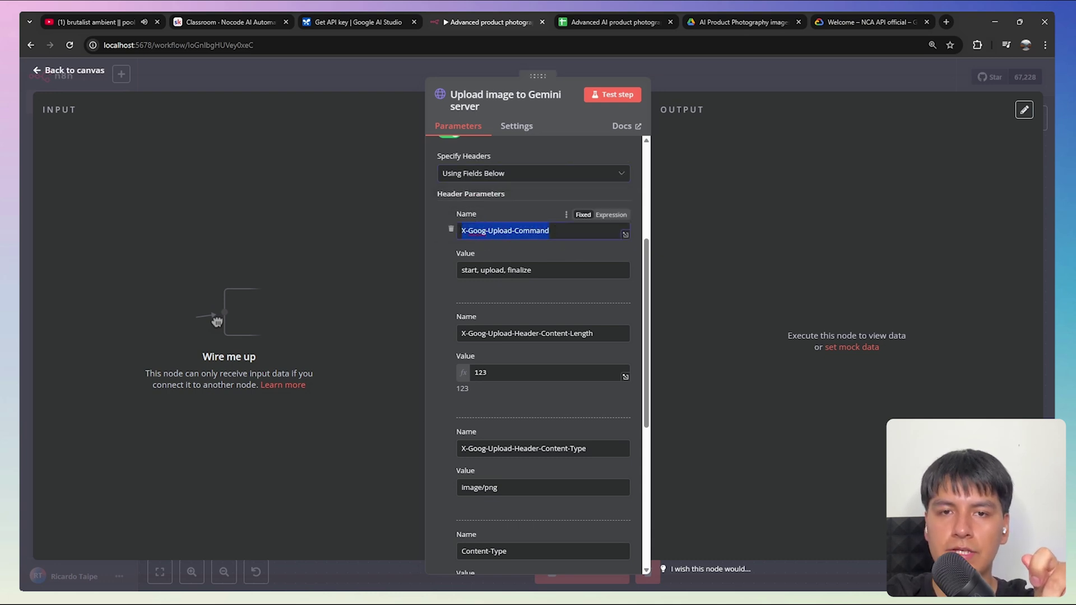
{"action": "left_click_drag", "start_coordinate": [532, 270], "coordinate": [470, 273]}
{"action": "left_click", "coordinate": [444, 385]}
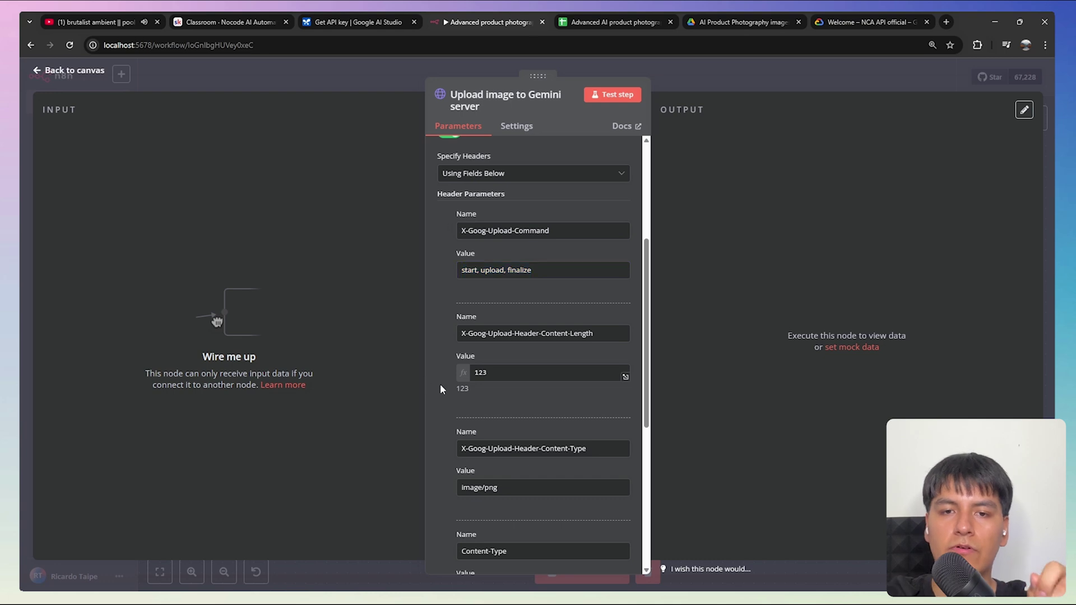
- Examine the names and values of the X-Goog-Upload-Header-Content-Length, X-Goog-Upload-Header-Content-Type and Content-Type headers
{"action": "left_click_drag", "start_coordinate": [462, 334], "coordinate": [593, 333]}
{"action": "left_click", "coordinate": [446, 370]}
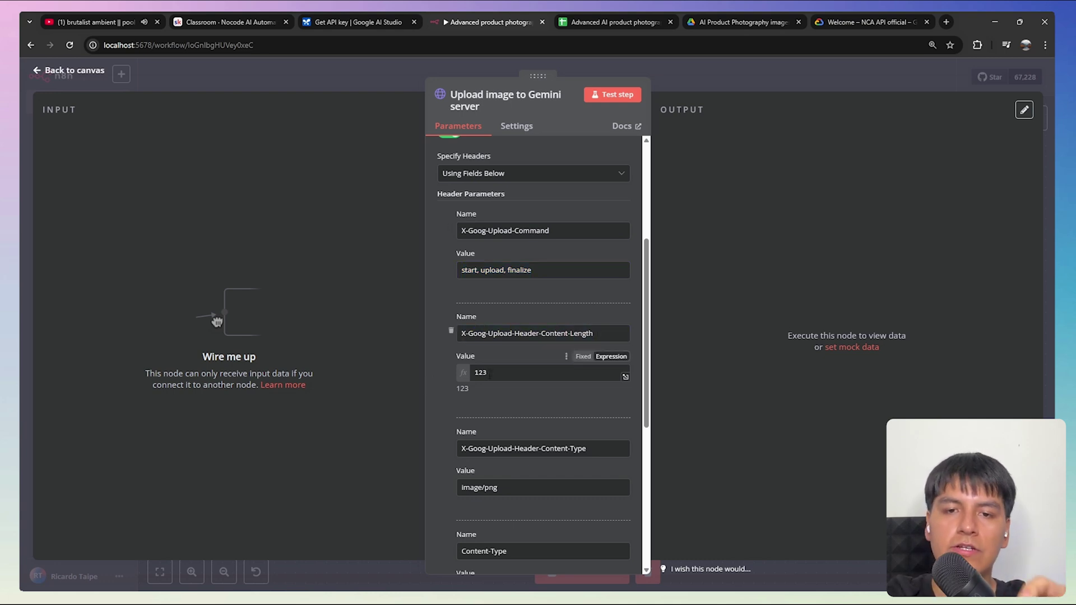
{"action": "left_click_drag", "start_coordinate": [489, 373], "coordinate": [475, 373]}
{"action": "scroll", "coordinate": [448, 330], "scroll_direction": "down", "scroll_amount": 3}
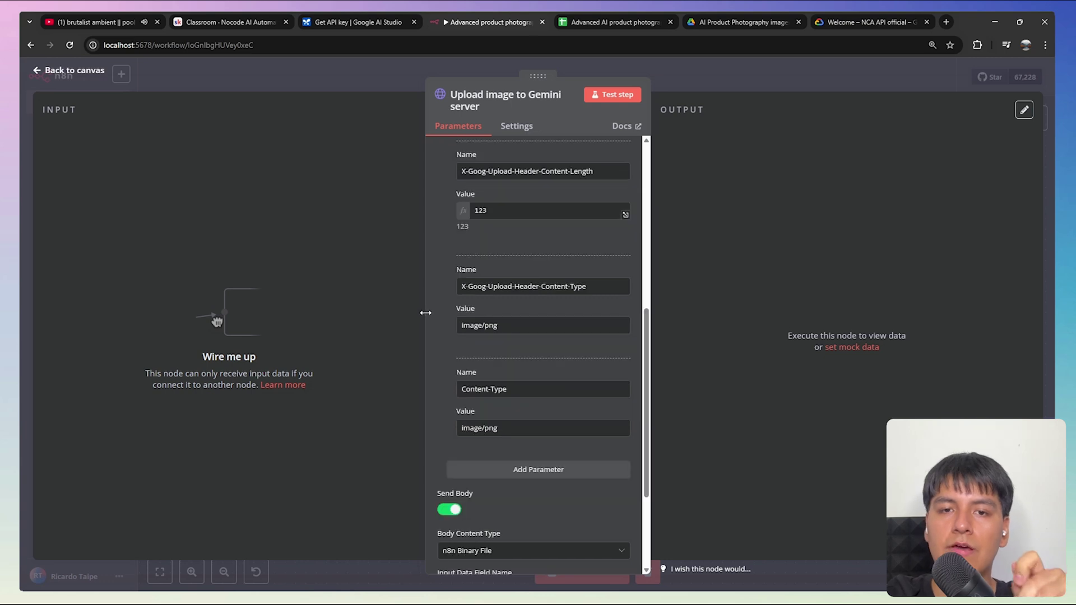
{"action": "left_click_drag", "start_coordinate": [461, 286], "coordinate": [586, 287]}
{"action": "left_click", "coordinate": [473, 321]}
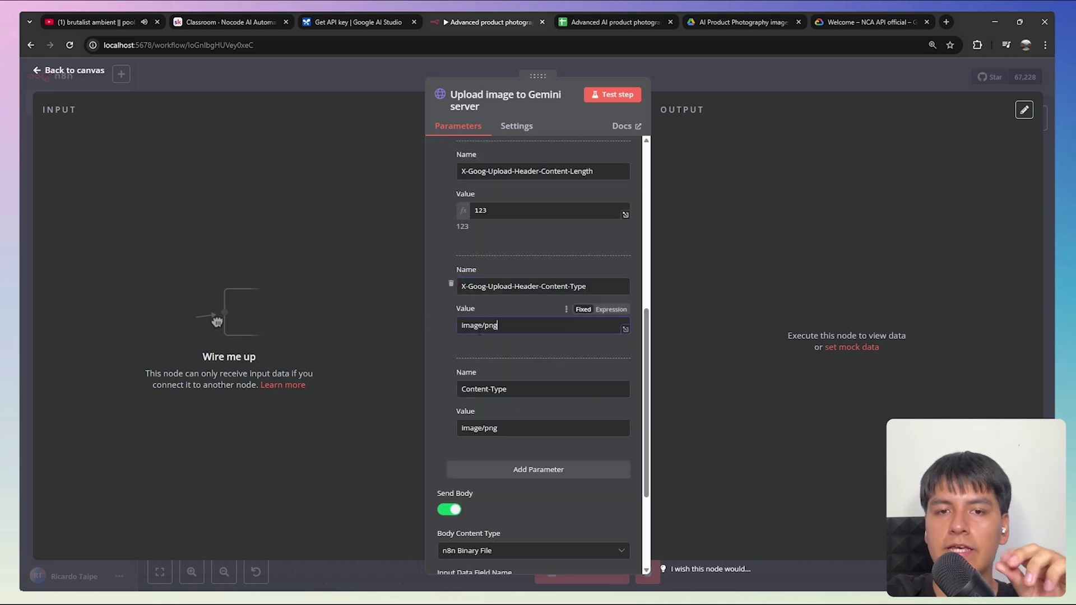
{"action": "scroll", "coordinate": [443, 308], "scroll_direction": "down", "scroll_amount": 2}
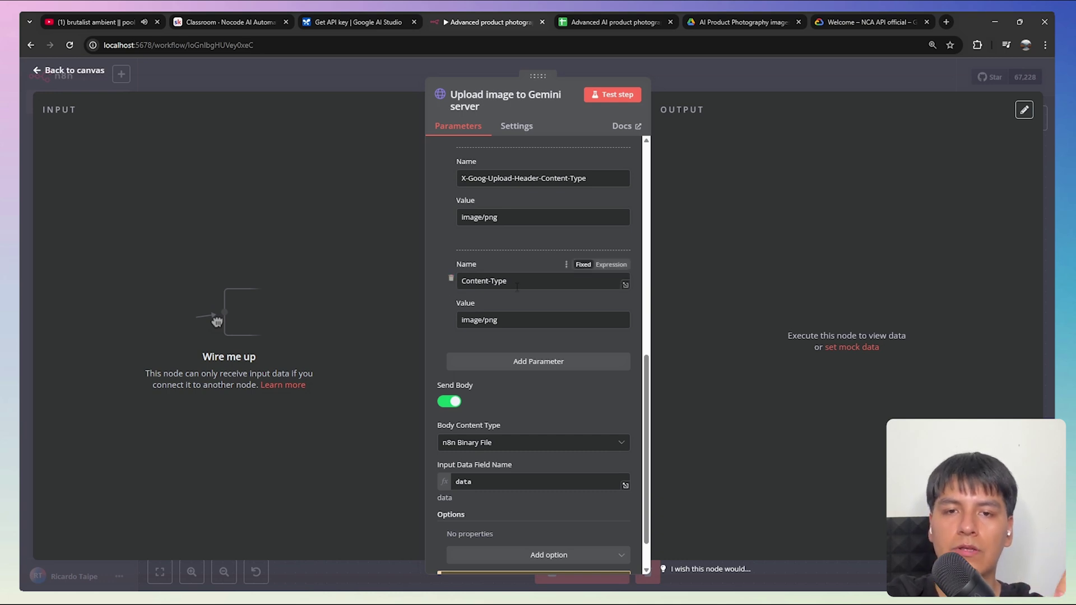
{"action": "left_click_drag", "start_coordinate": [517, 286], "coordinate": [460, 283]}
{"action": "left_click_drag", "start_coordinate": [504, 320], "coordinate": [460, 321]}
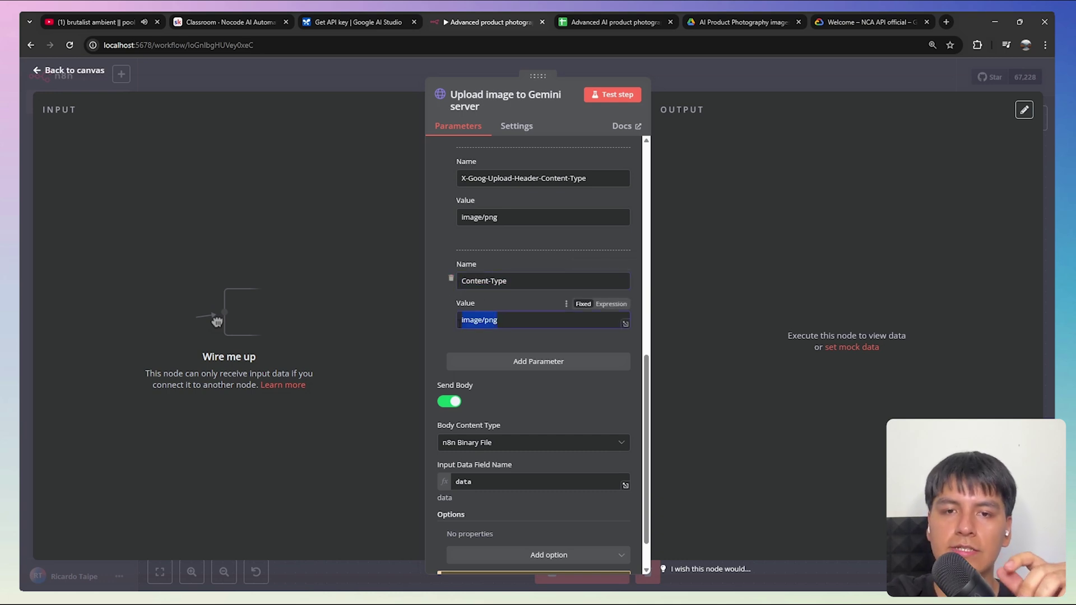
- Choose n8n Binary File as the Body Content Type of the upload request
{"action": "scroll", "coordinate": [536, 355], "scroll_direction": "down", "scroll_amount": 1}
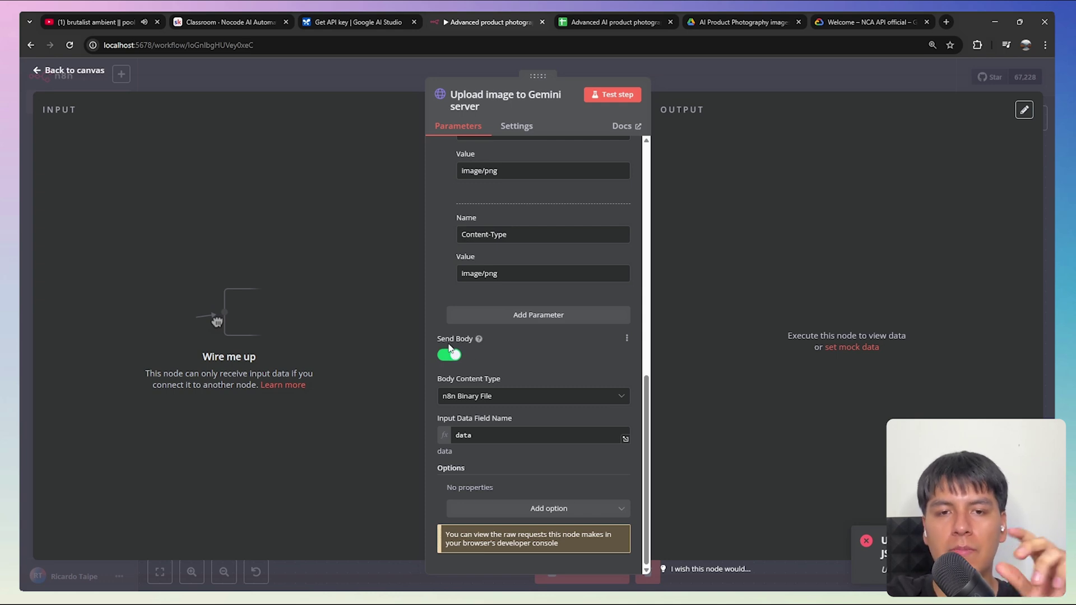
{"action": "left_click", "coordinate": [483, 397]}
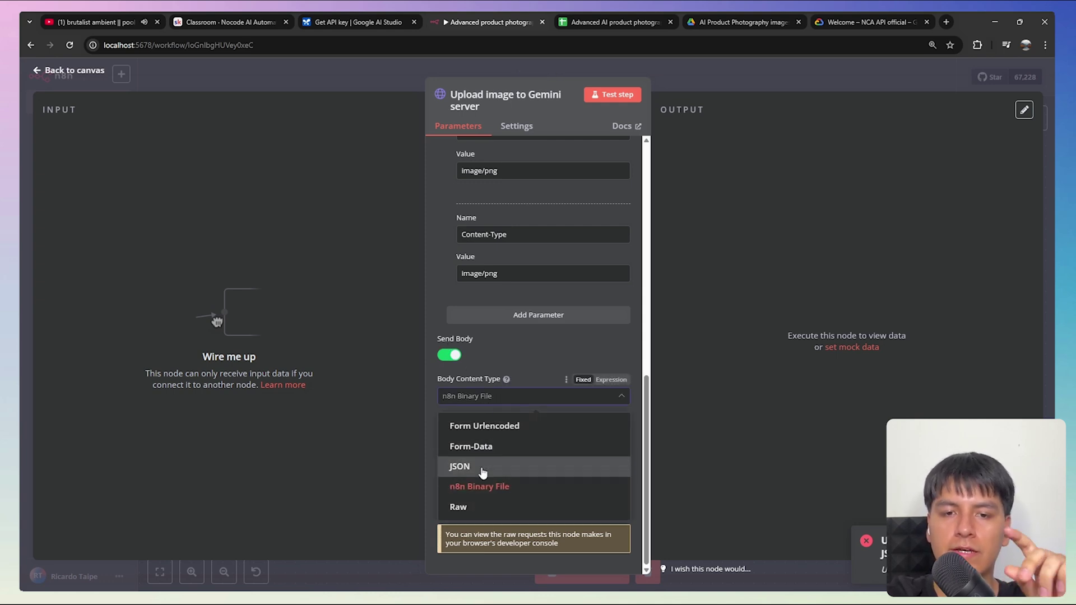
{"action": "left_click", "coordinate": [491, 494]}
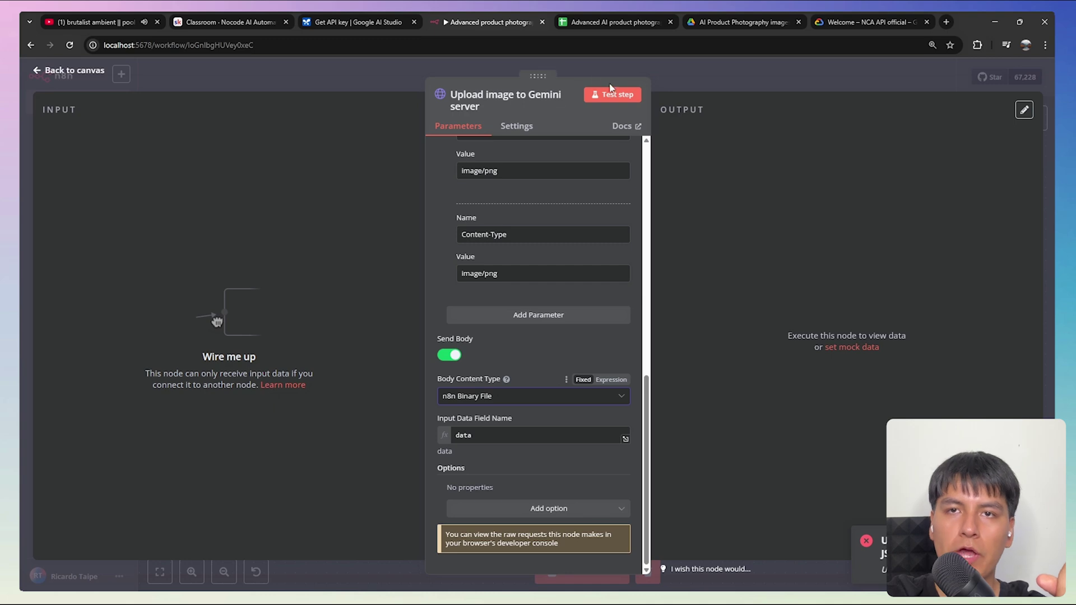
- Connect the Download image node to Upload image to Gemini server, then reopen the upload node and check its input data field name
{"action": "left_click", "coordinate": [638, 75]}
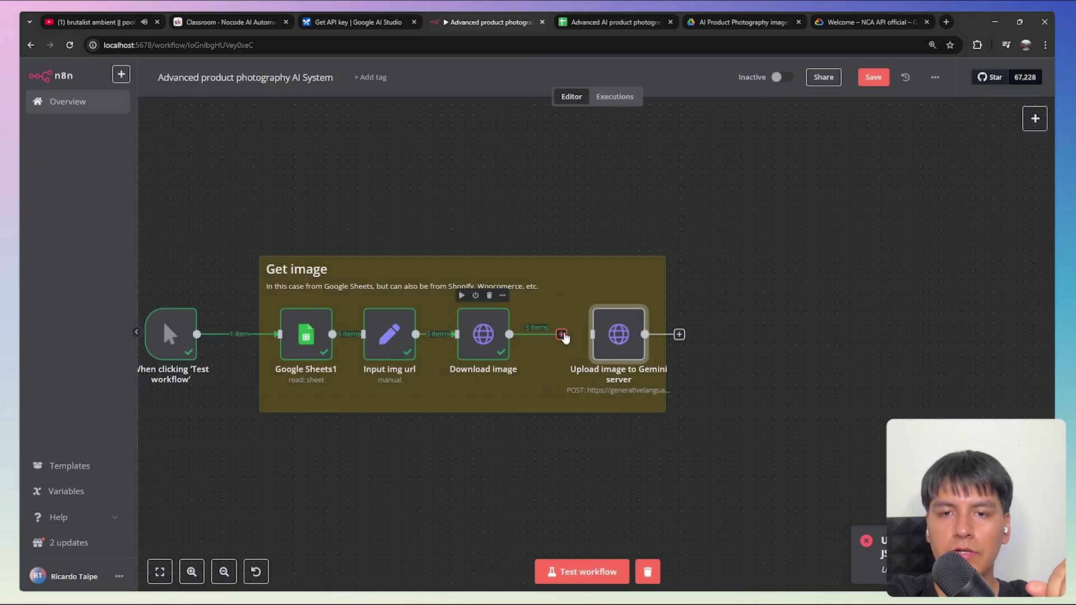
{"action": "double_click", "coordinate": [619, 344]}
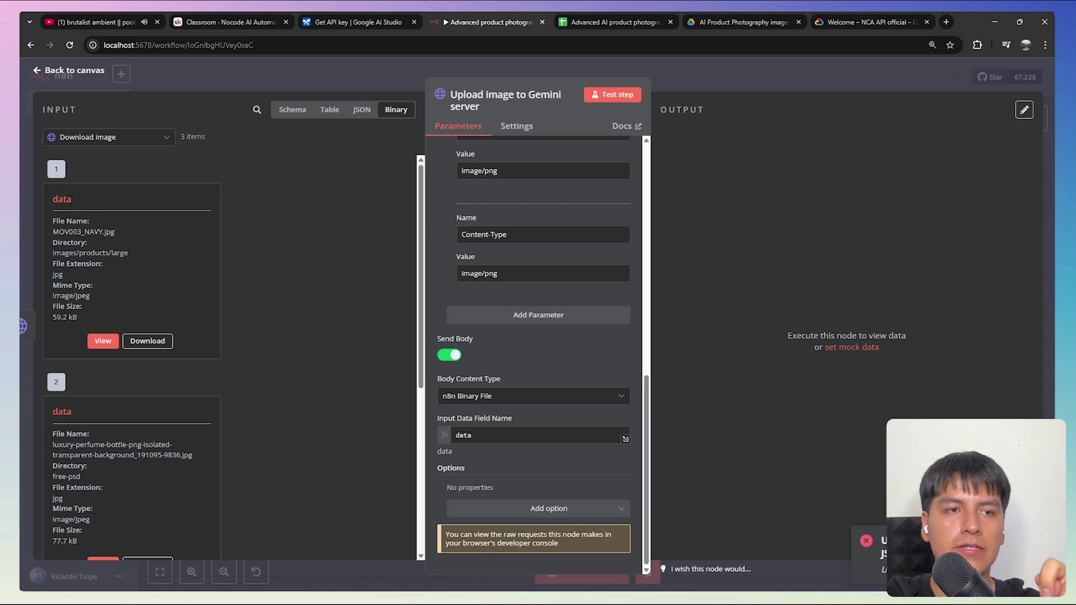
{"action": "left_click", "coordinate": [478, 437]}
{"action": "left_click_drag", "start_coordinate": [477, 437], "coordinate": [457, 436]}
{"action": "left_click", "coordinate": [530, 455]}
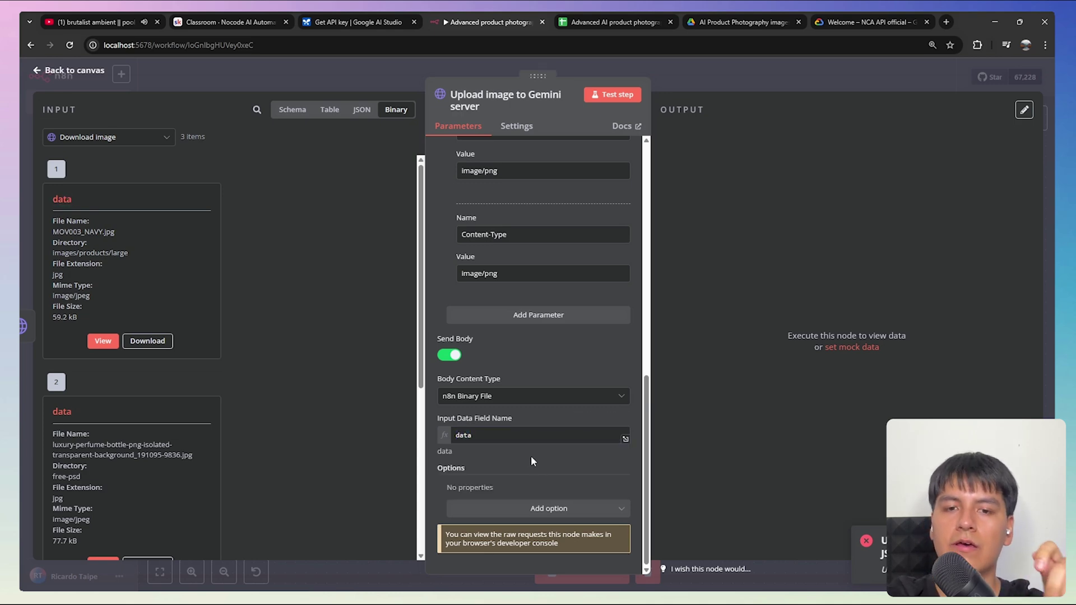
- Run a test of the Upload image to Gemini server step, check the first uploaded file's state, and return to the canvas
{"action": "left_click", "coordinate": [619, 99]}
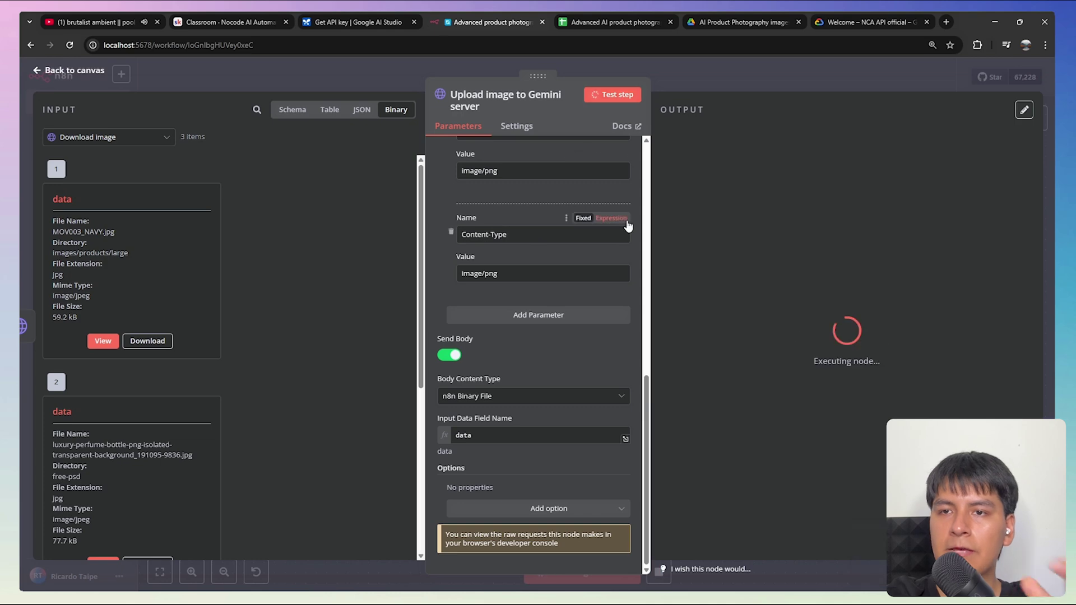
{"action": "double_click", "coordinate": [722, 356]}
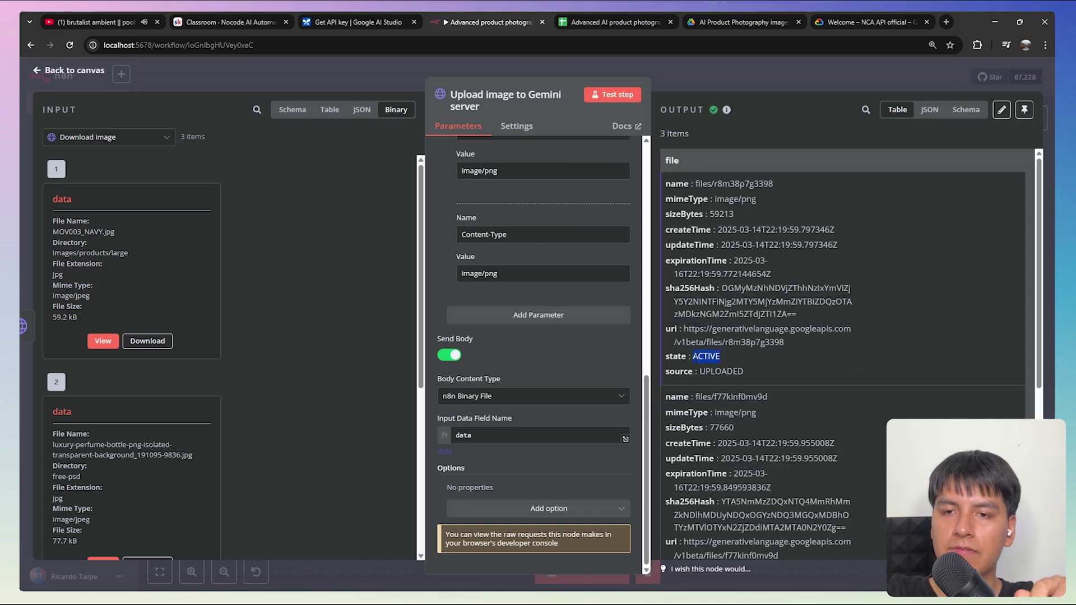
{"action": "key", "text": "Escape"}
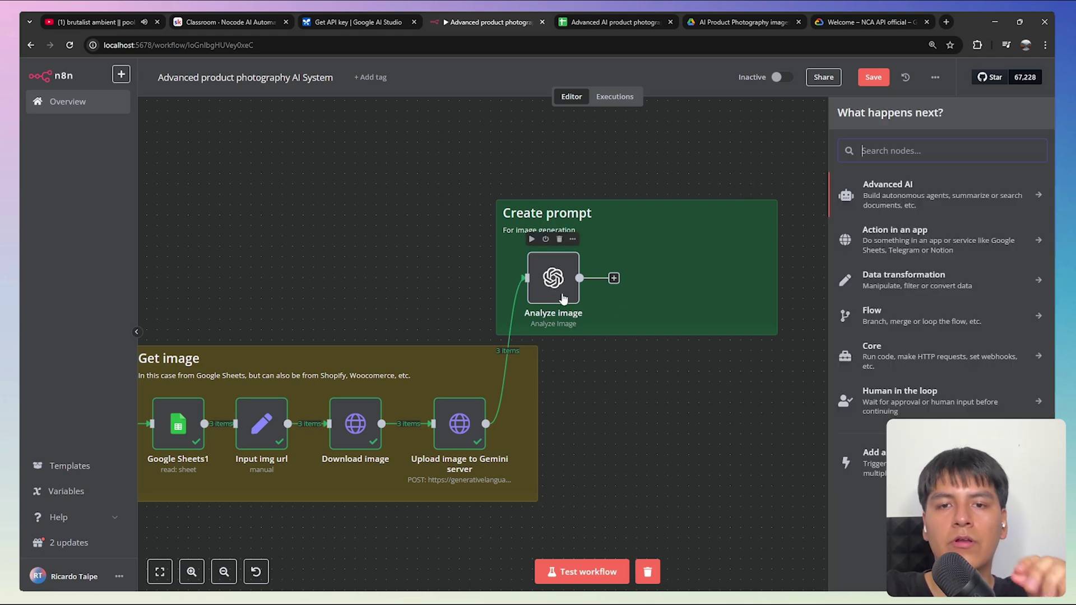
- Search the node list for openai and open the OpenAI entry
{"action": "type", "text": "openai"}
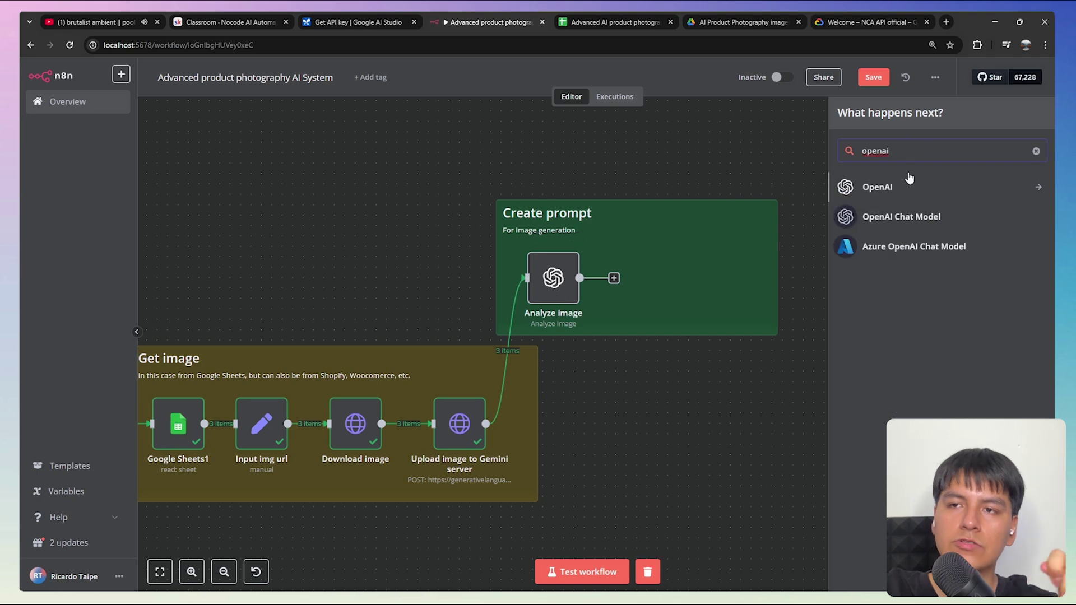
{"action": "left_click", "coordinate": [888, 194]}
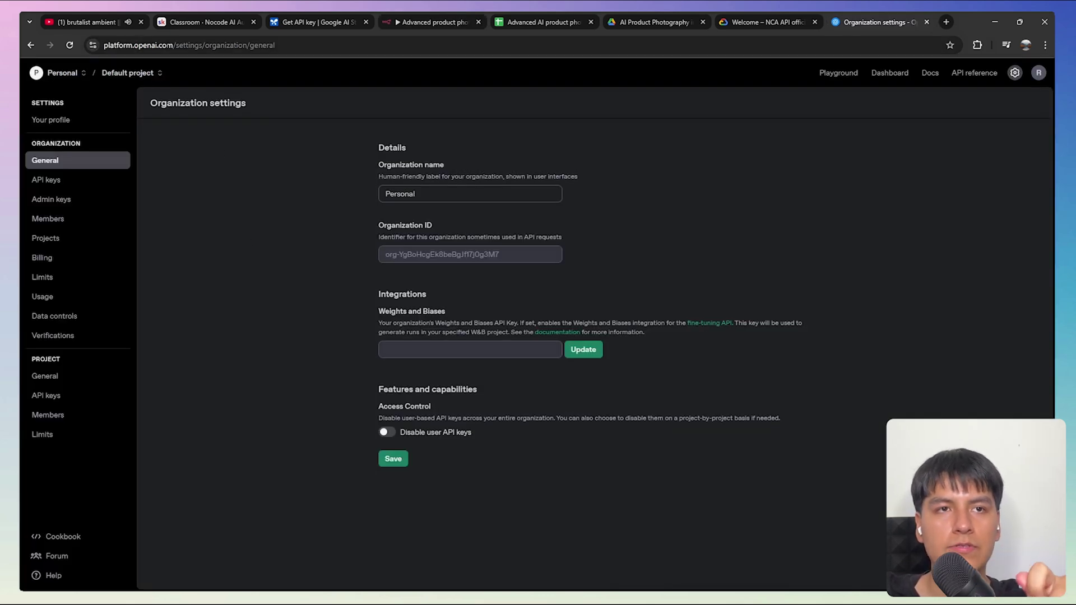
- Switch to the OpenAI platform's organization settings and view the credit balance on the Billing page
{"action": "left_click_drag", "start_coordinate": [286, 45], "coordinate": [105, 46]}
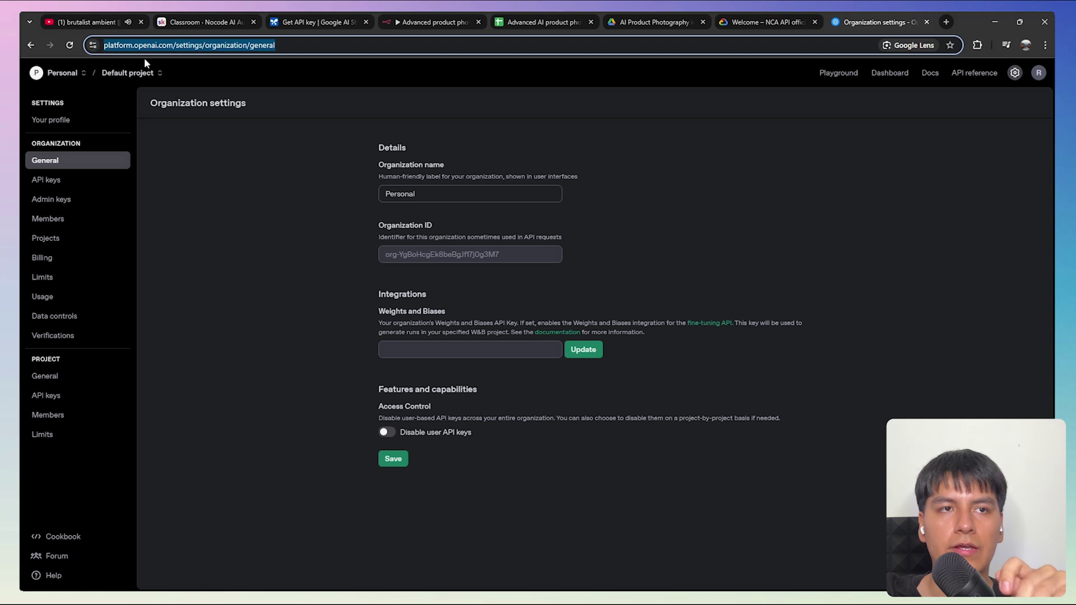
{"action": "left_click", "coordinate": [158, 282]}
{"action": "left_click", "coordinate": [59, 259]}
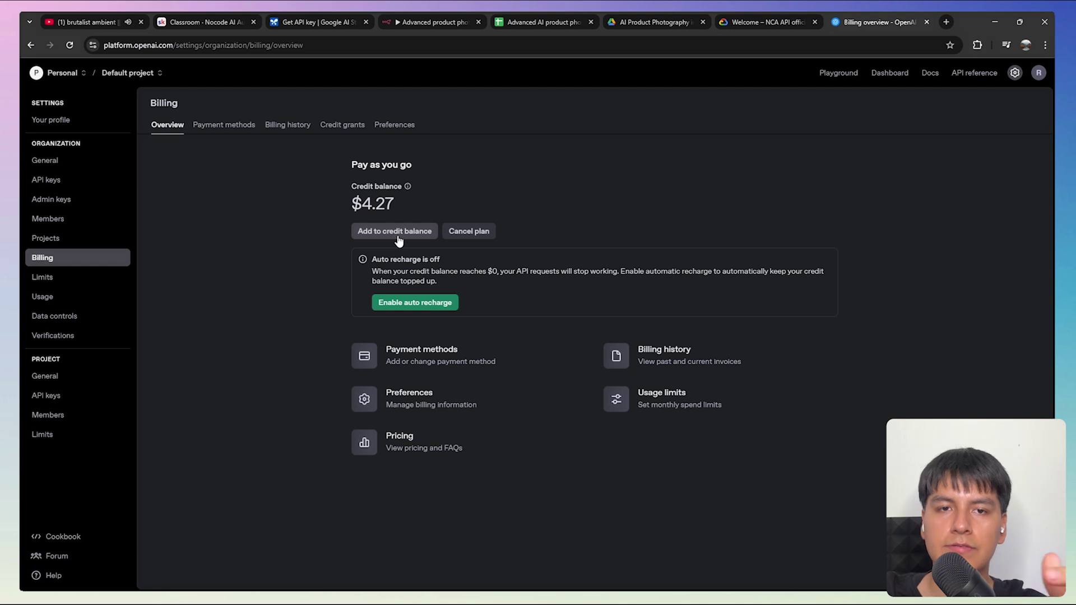
{"action": "left_click_drag", "start_coordinate": [404, 205], "coordinate": [351, 205]}
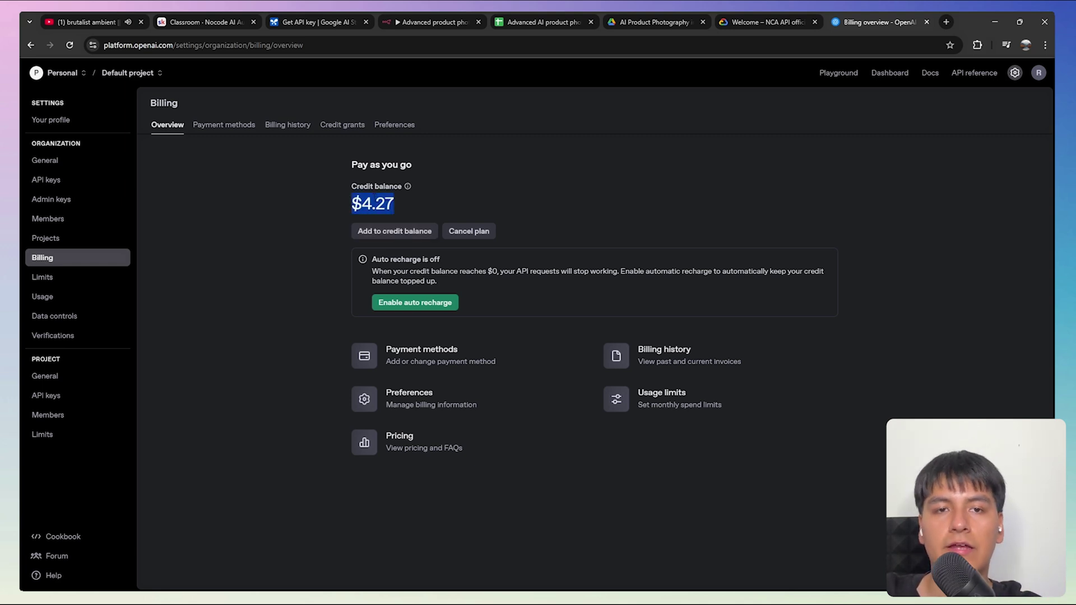
{"action": "left_click", "coordinate": [404, 219]}
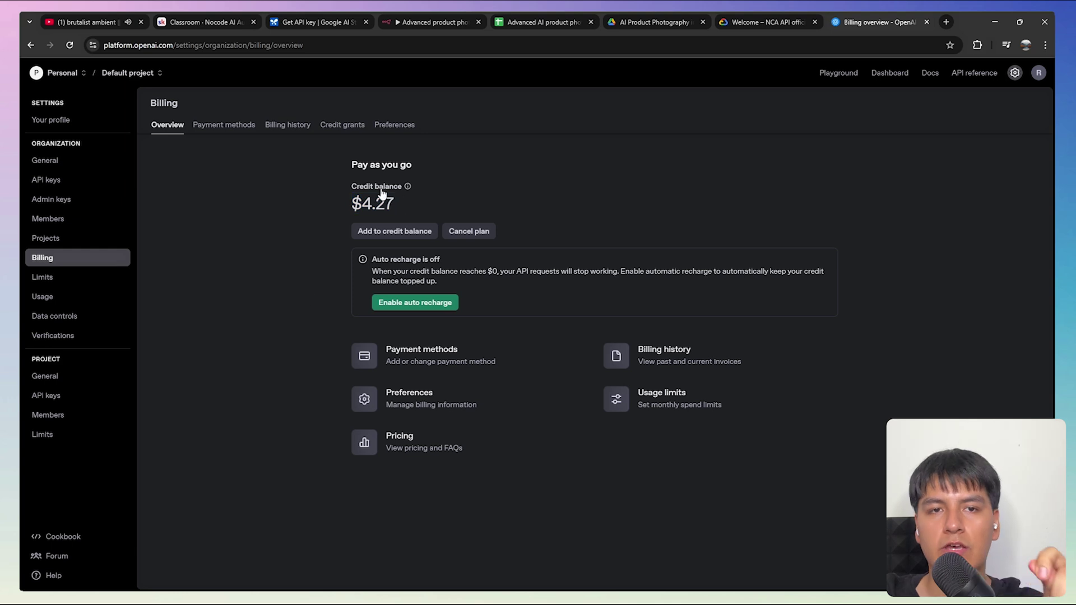
- Create a new OpenAI secret key for Default project from the organization's API keys page
{"action": "left_click", "coordinate": [54, 186]}
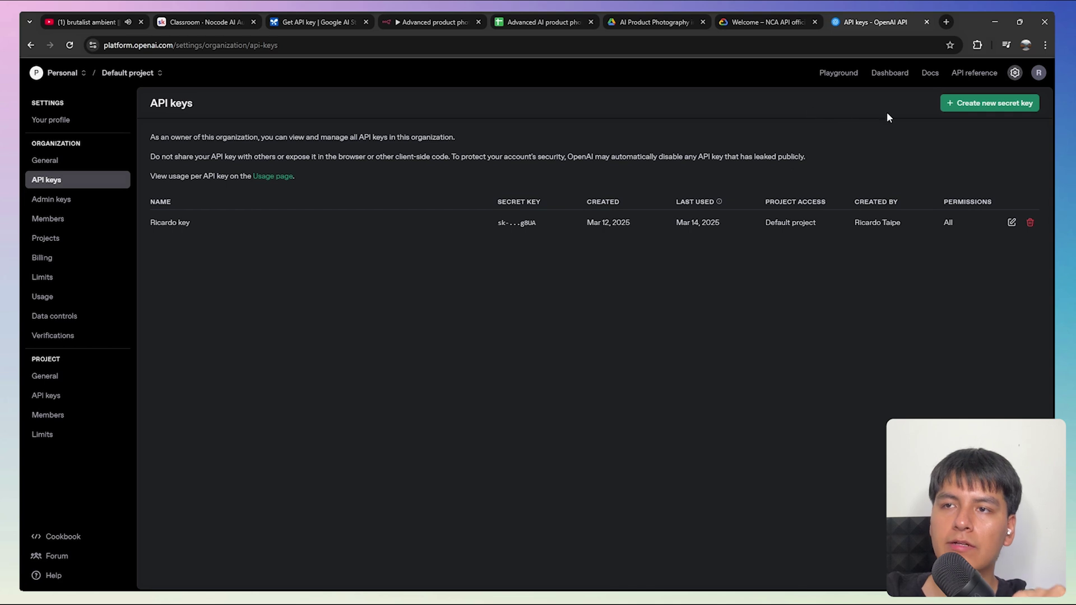
{"action": "left_click", "coordinate": [974, 103]}
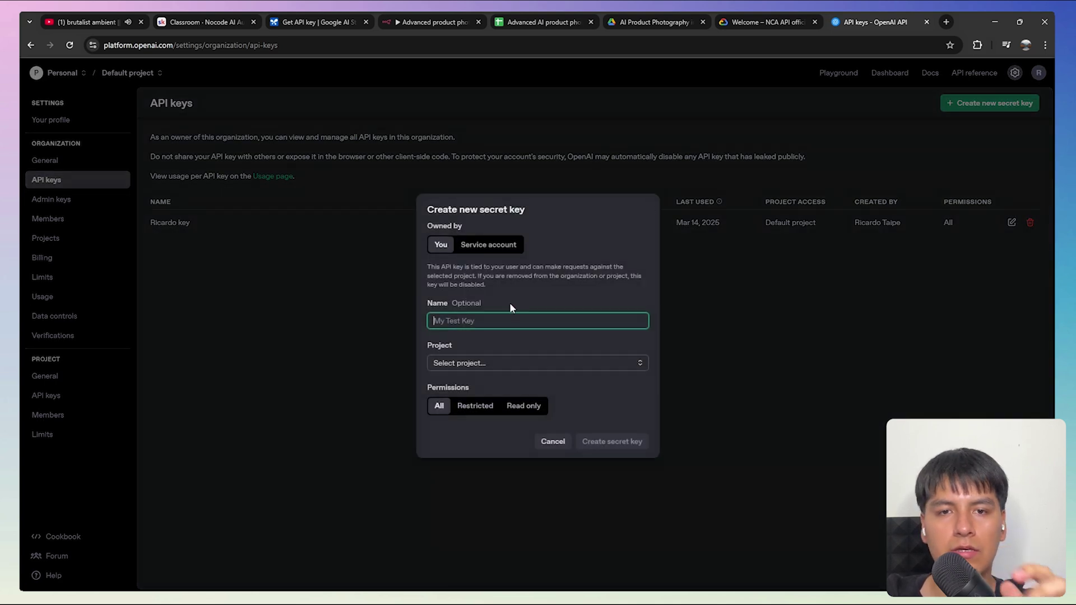
{"action": "left_click", "coordinate": [472, 364]}
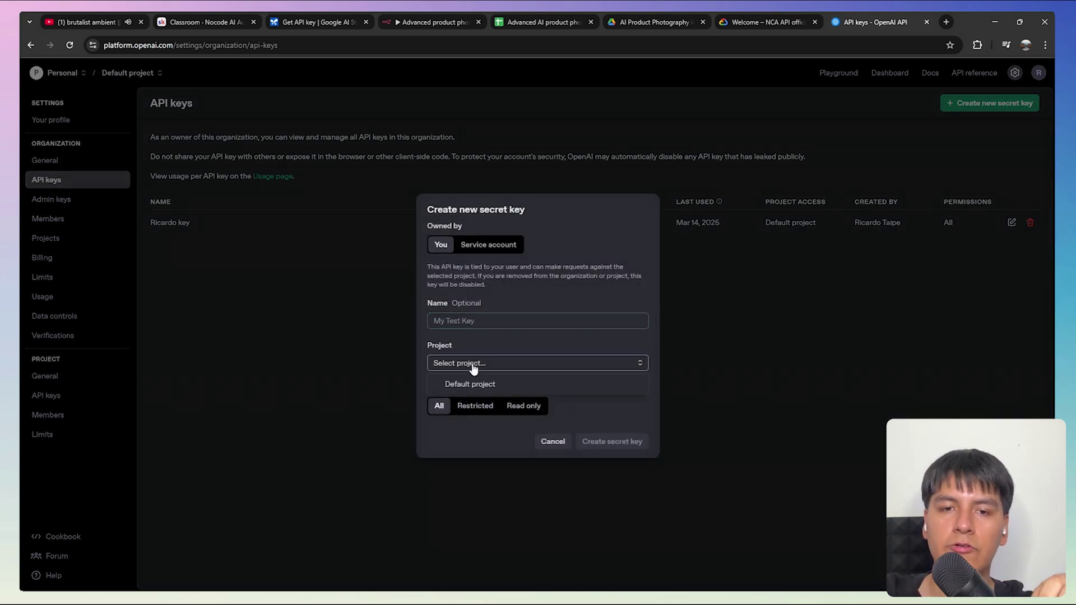
{"action": "left_click", "coordinate": [485, 385]}
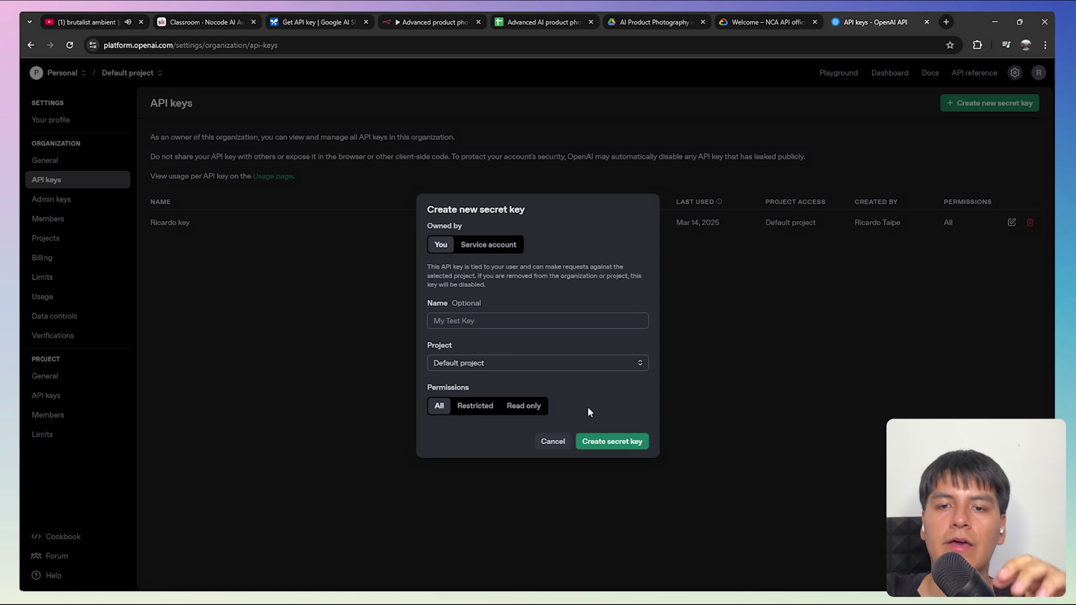
{"action": "left_click", "coordinate": [611, 442]}
{"action": "left_click_drag", "start_coordinate": [442, 338], "coordinate": [530, 337]}
{"action": "left_click", "coordinate": [613, 343]}
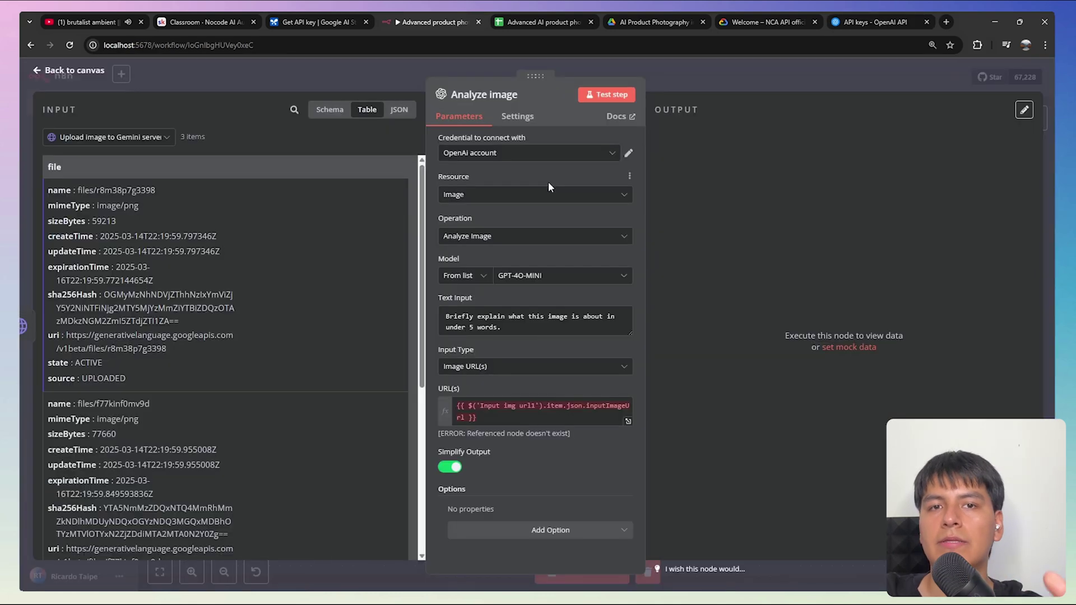
- Return to n8n and examine the credential and model choices of the Analyze image node, keeping GPT-4O-MINI
{"action": "left_click", "coordinate": [530, 160]}
{"action": "left_click", "coordinate": [504, 215]}
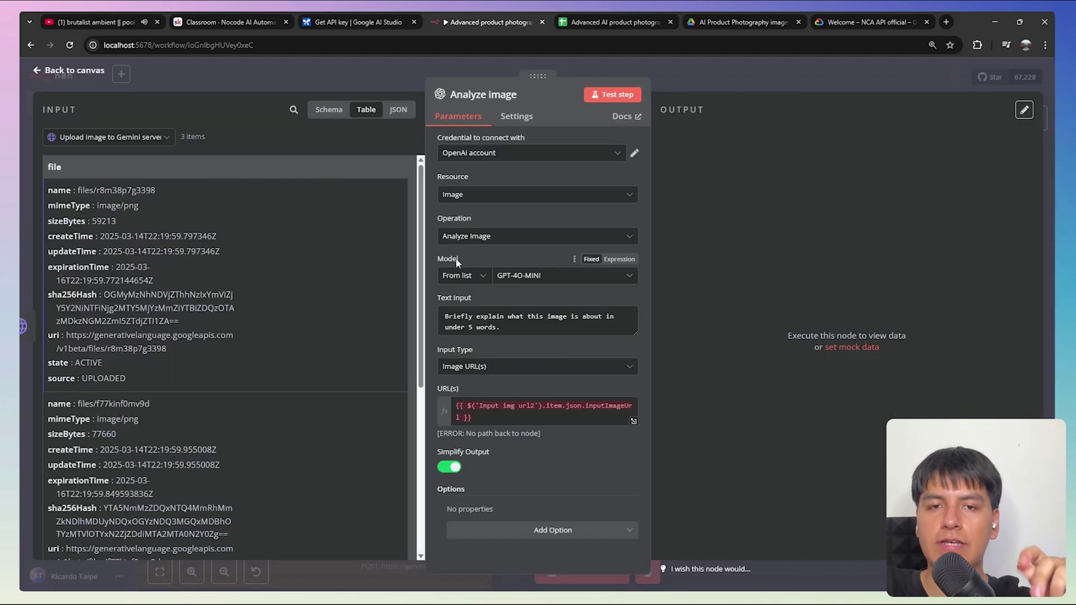
{"action": "left_click", "coordinate": [530, 278]}
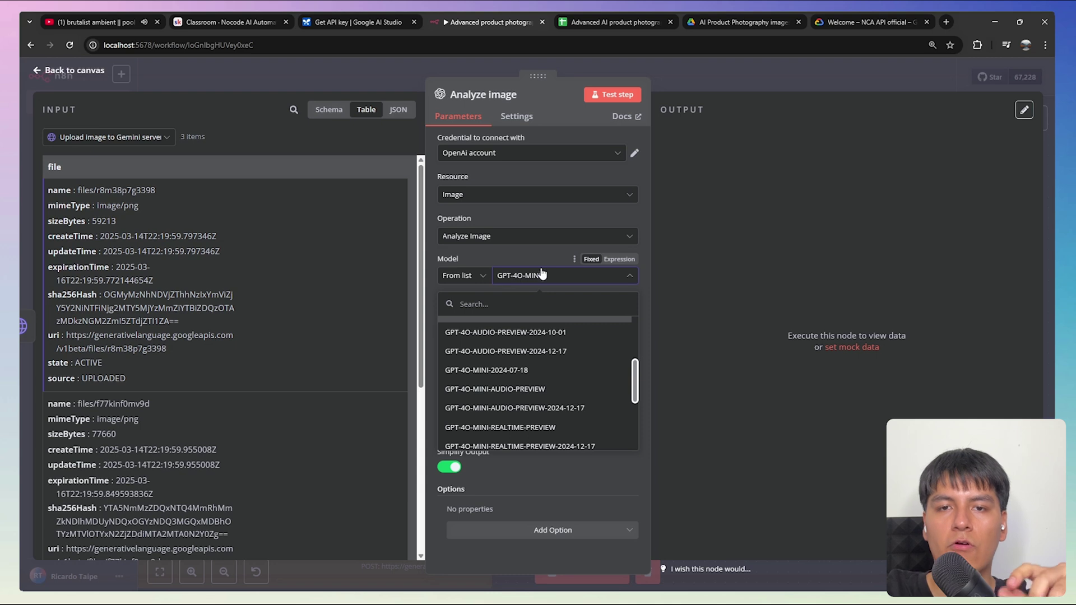
{"action": "left_click", "coordinate": [527, 258]}
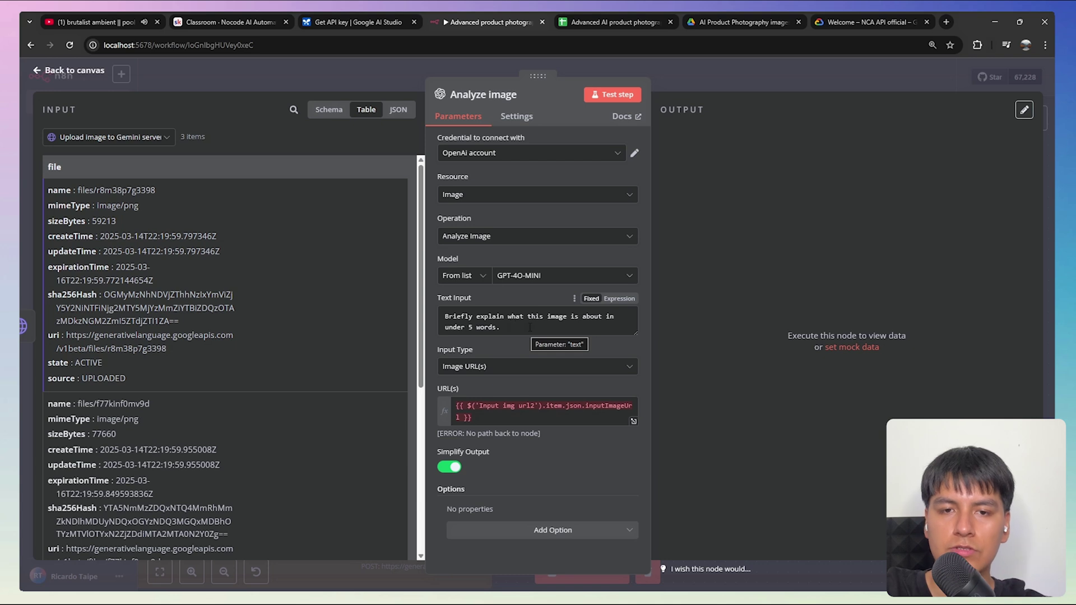
- Set the Analyze image node's input type to Image URL(s) and clear its URL(s) expression
{"action": "left_click", "coordinate": [491, 367]}
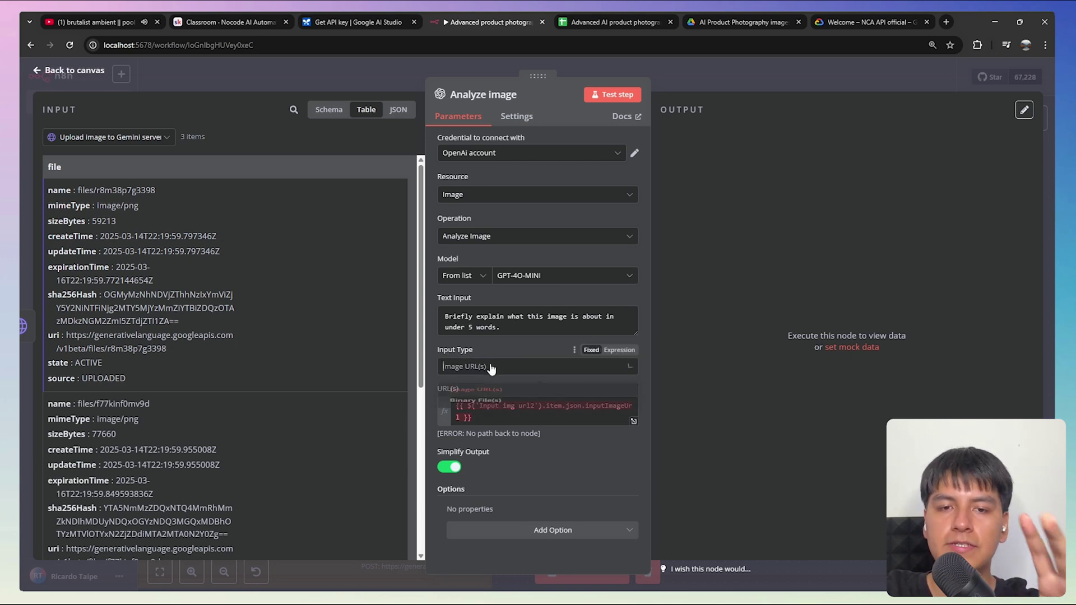
{"action": "left_click", "coordinate": [479, 398]}
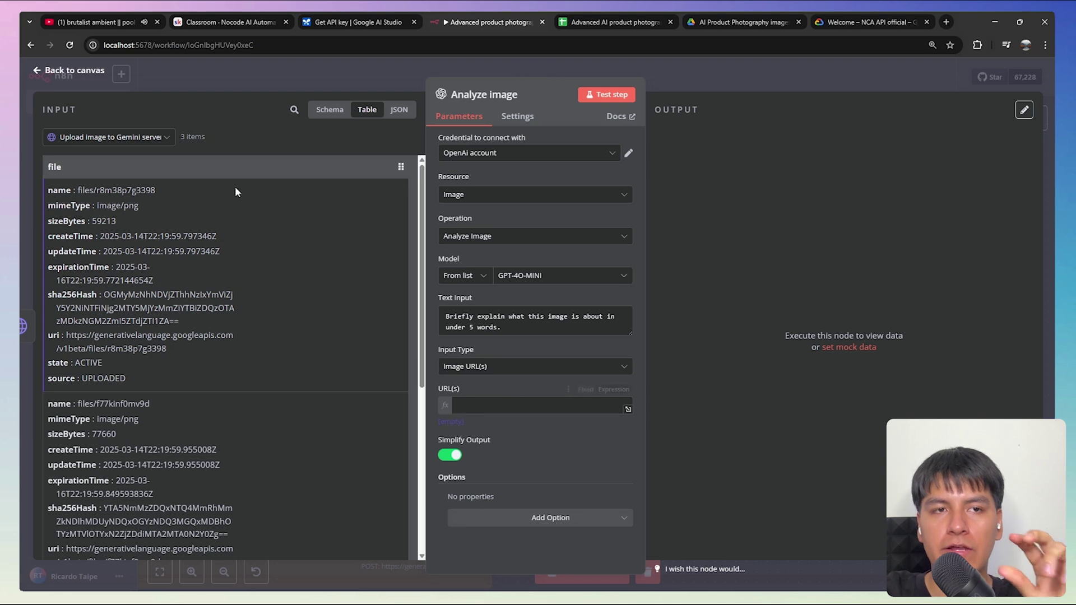
- Map inputImageUrl from the Input img url node into the Analyze image node's URL(s), and test the node
{"action": "left_click", "coordinate": [147, 140]}
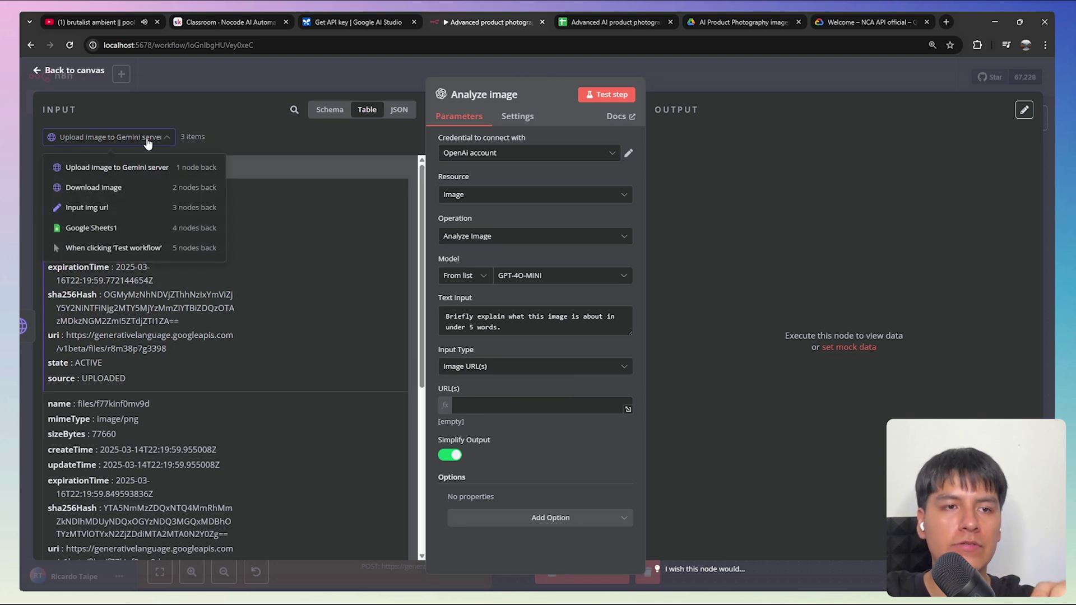
{"action": "left_click", "coordinate": [94, 211]}
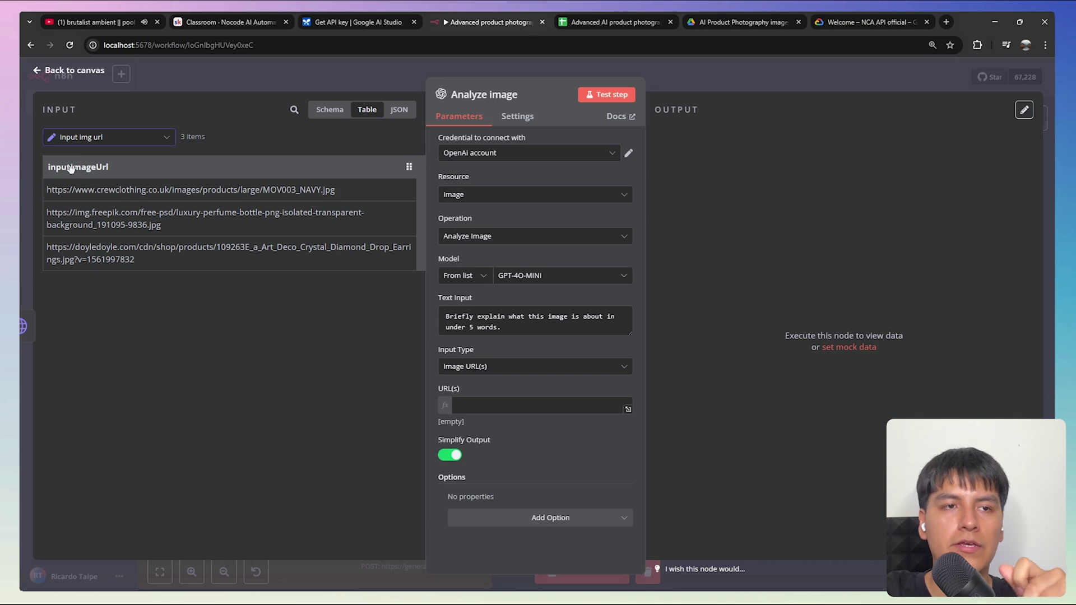
{"action": "left_click_drag", "start_coordinate": [78, 167], "coordinate": [503, 405]}
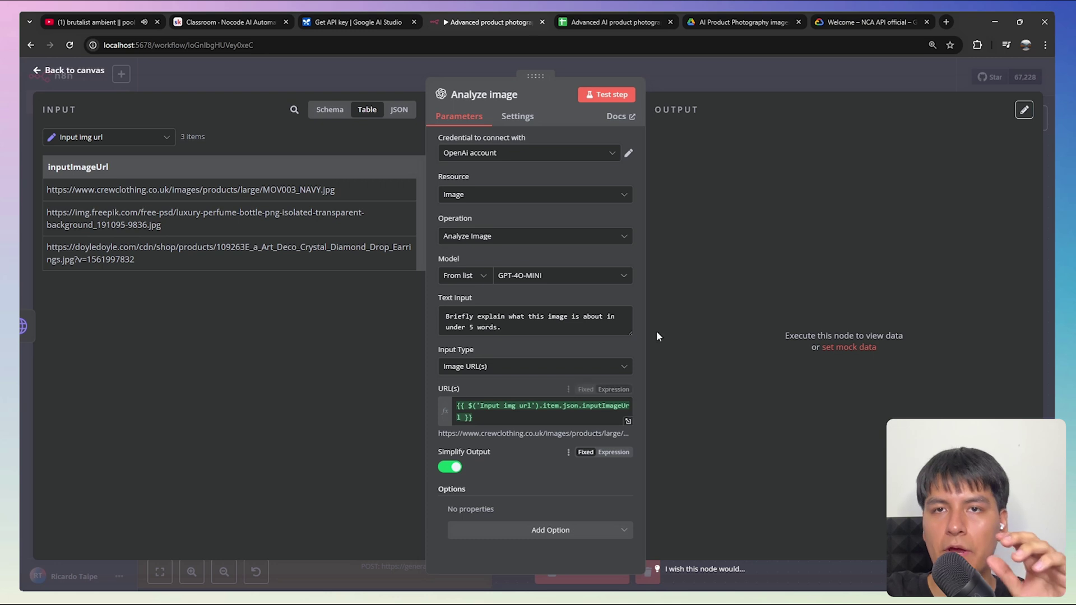
{"action": "left_click", "coordinate": [619, 97]}
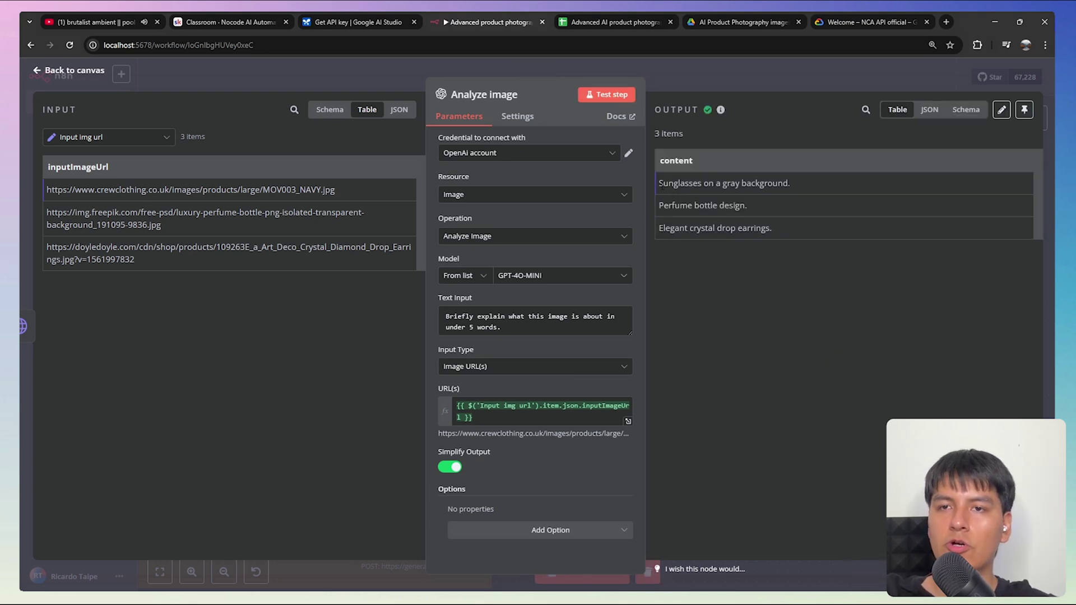
- Examine the image descriptions in the Analyze image output, and return to the canvas
{"action": "left_click_drag", "start_coordinate": [661, 187], "coordinate": [811, 183]}
{"action": "left_click_drag", "start_coordinate": [748, 206], "coordinate": [714, 184]}
{"action": "left_click", "coordinate": [660, 183]}
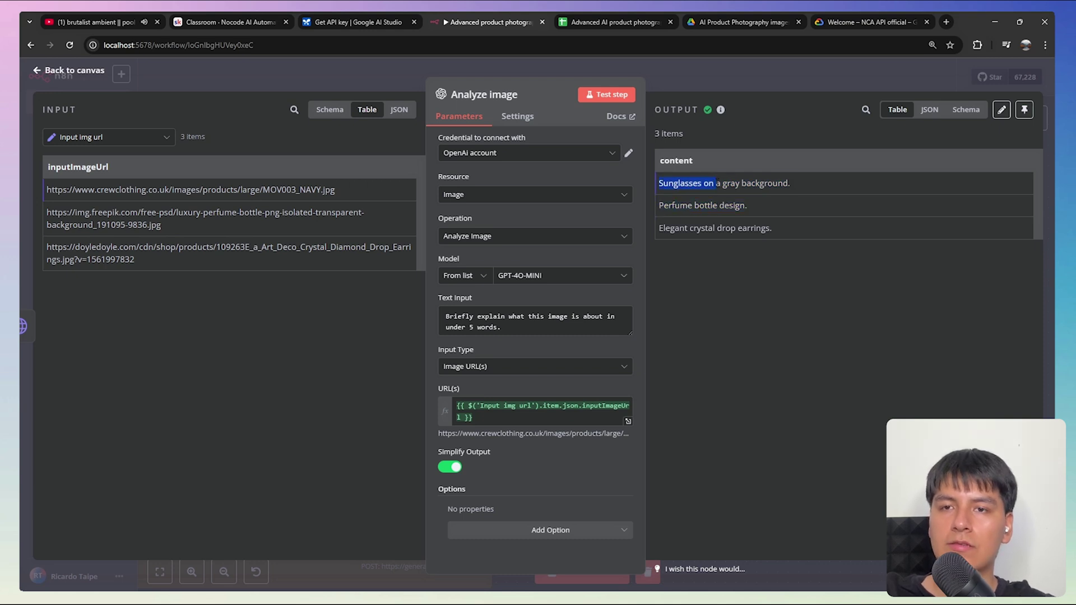
{"action": "left_click_drag", "start_coordinate": [659, 207], "coordinate": [718, 206]}
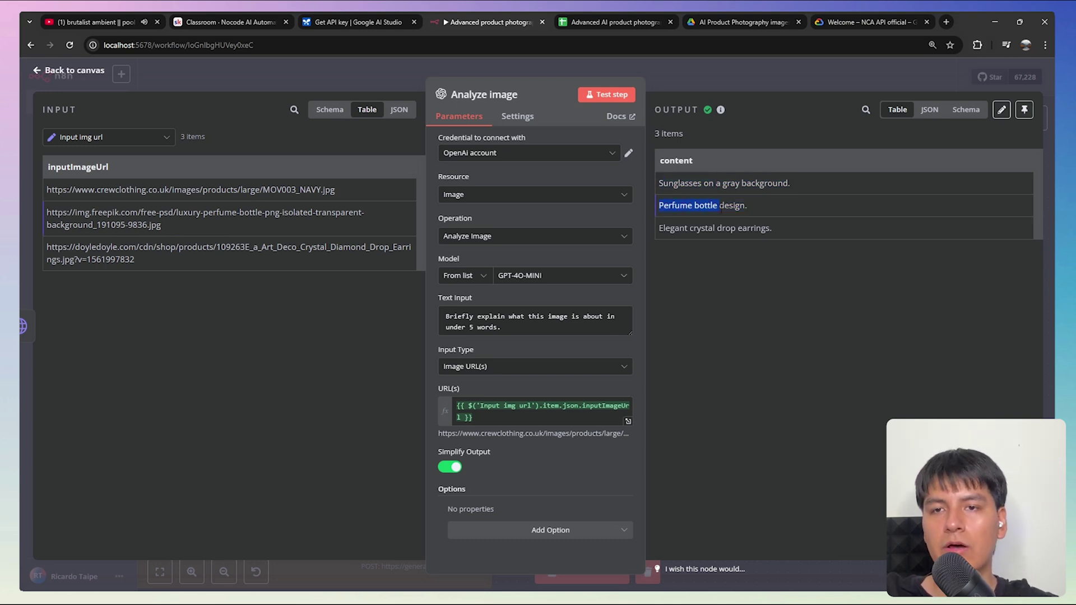
{"action": "left_click_drag", "start_coordinate": [764, 233], "coordinate": [775, 231]}
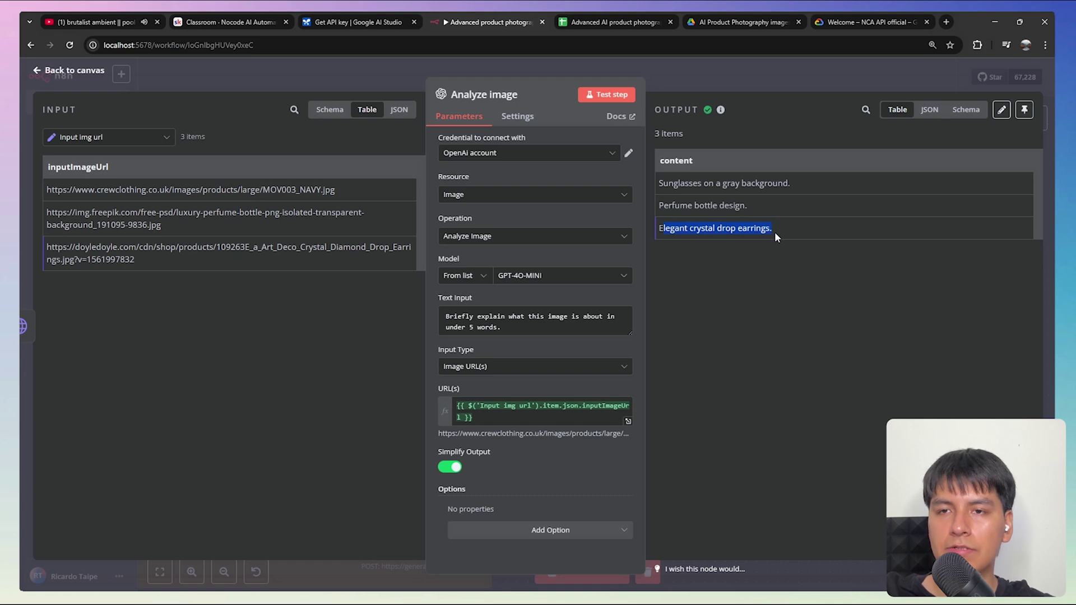
{"action": "left_click", "coordinate": [775, 231]}
{"action": "key", "text": "Escape"}
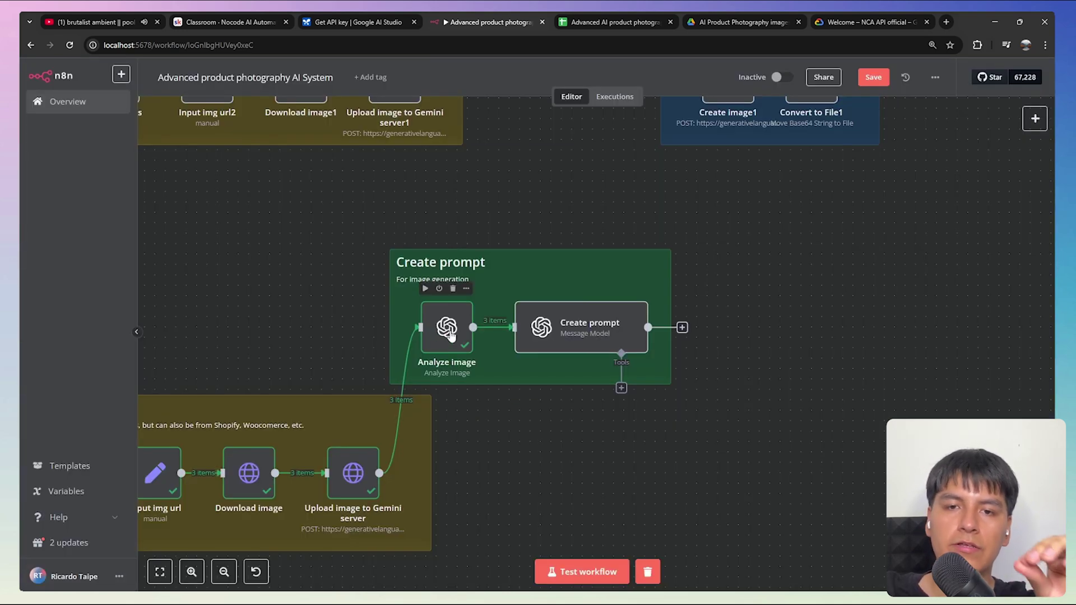
- Search the node list for openai and choose the Message a model text action
{"action": "key", "text": "Tab"}
{"action": "type", "text": "openai"}
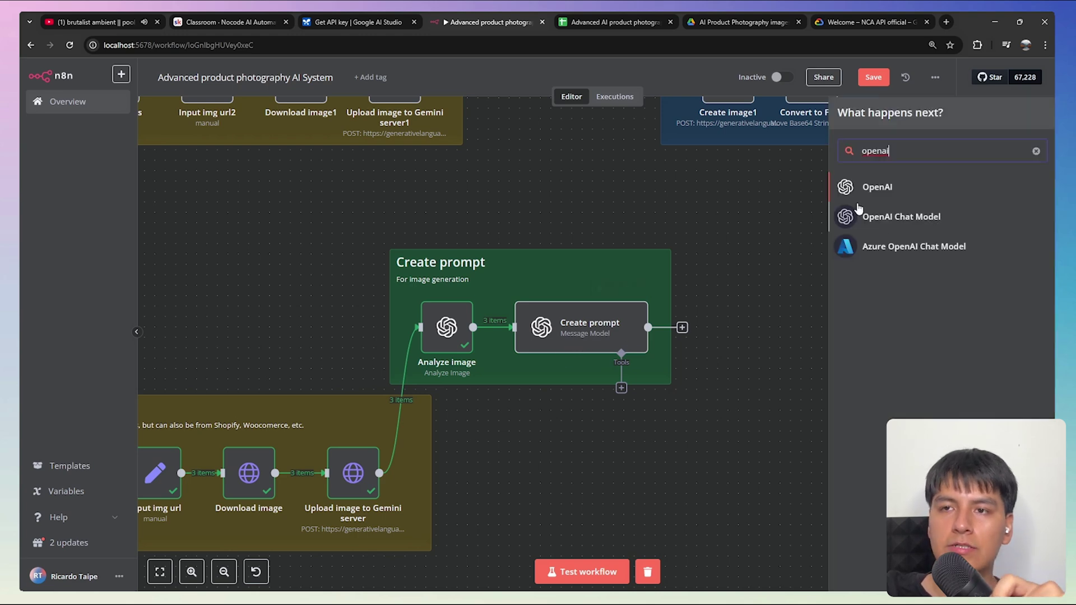
{"action": "left_click", "coordinate": [877, 187]}
{"action": "scroll", "coordinate": [870, 312], "scroll_direction": "down", "scroll_amount": 1}
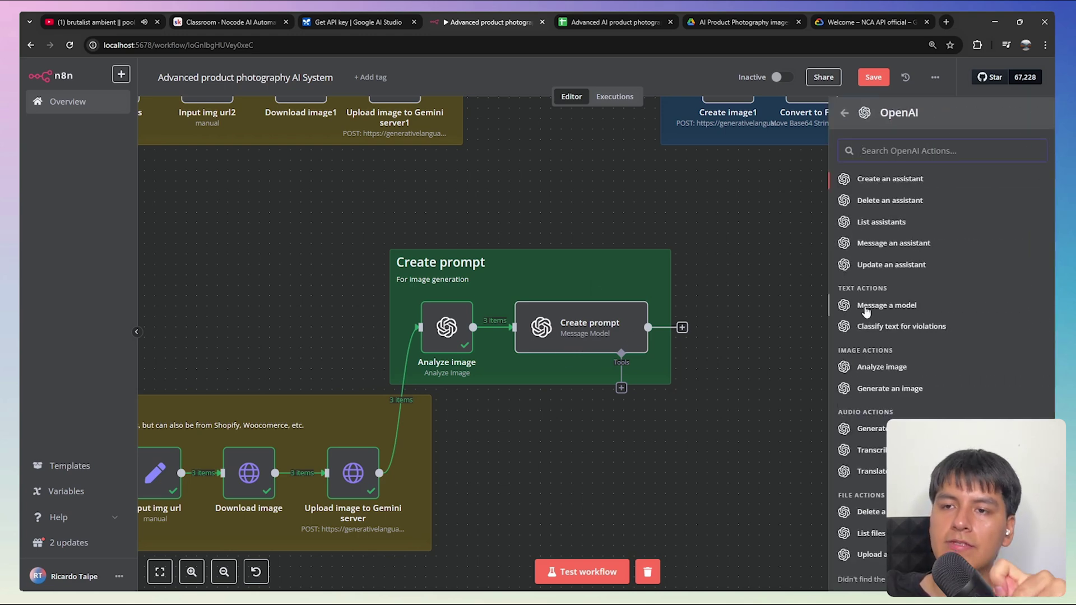
{"action": "left_click", "coordinate": [870, 311]}
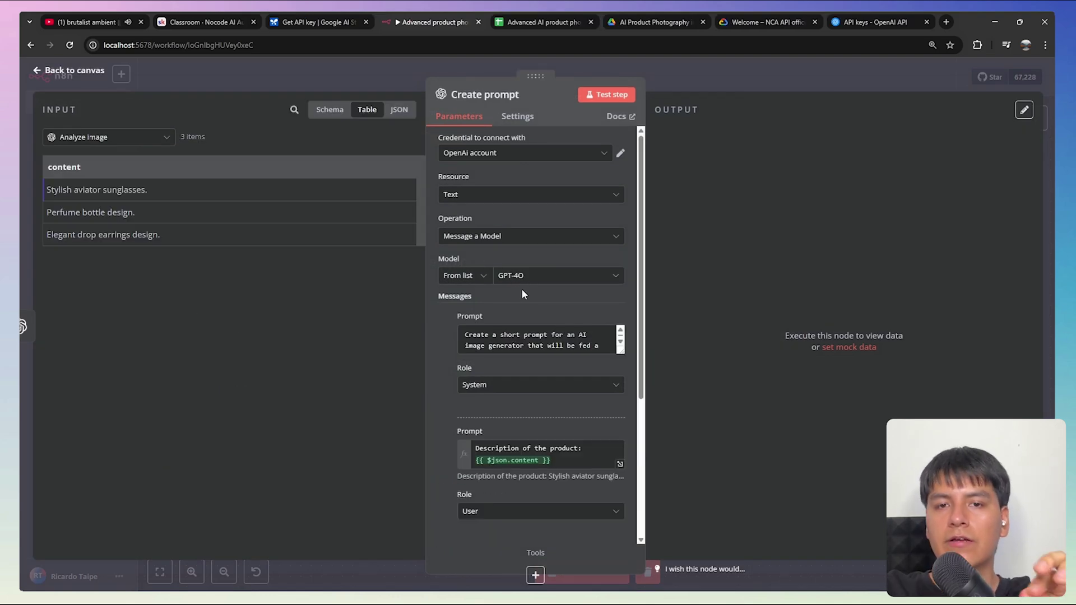
- Examine the Create prompt node's model choice and its System and User messages
{"action": "scroll", "coordinate": [523, 288], "scroll_direction": "down", "scroll_amount": 1}
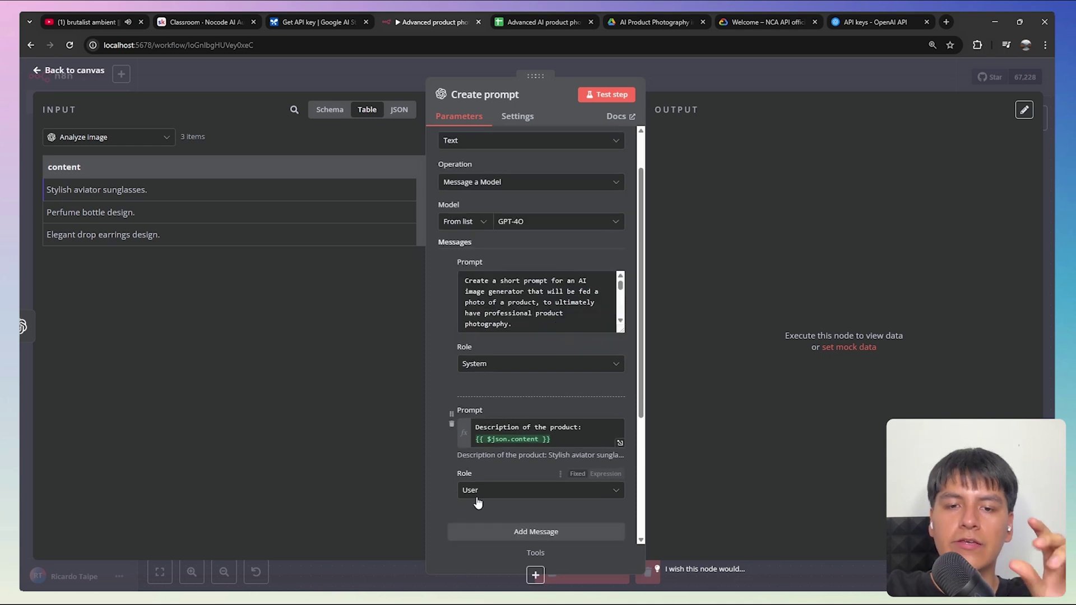
{"action": "left_click", "coordinate": [459, 281]}
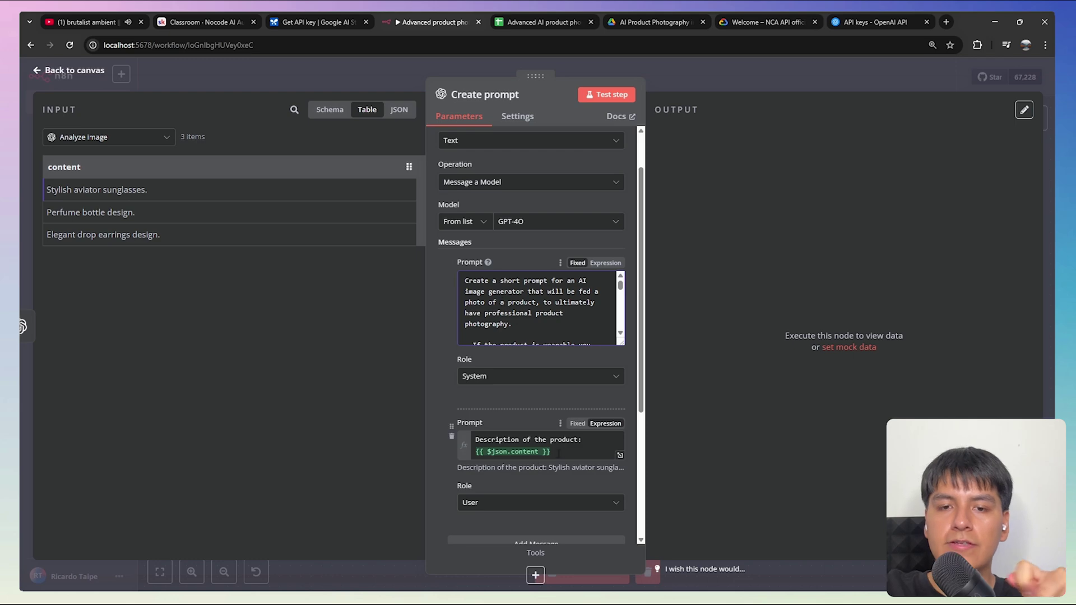
{"action": "left_click", "coordinate": [562, 452]}
{"action": "left_click_drag", "start_coordinate": [562, 452], "coordinate": [475, 440]}
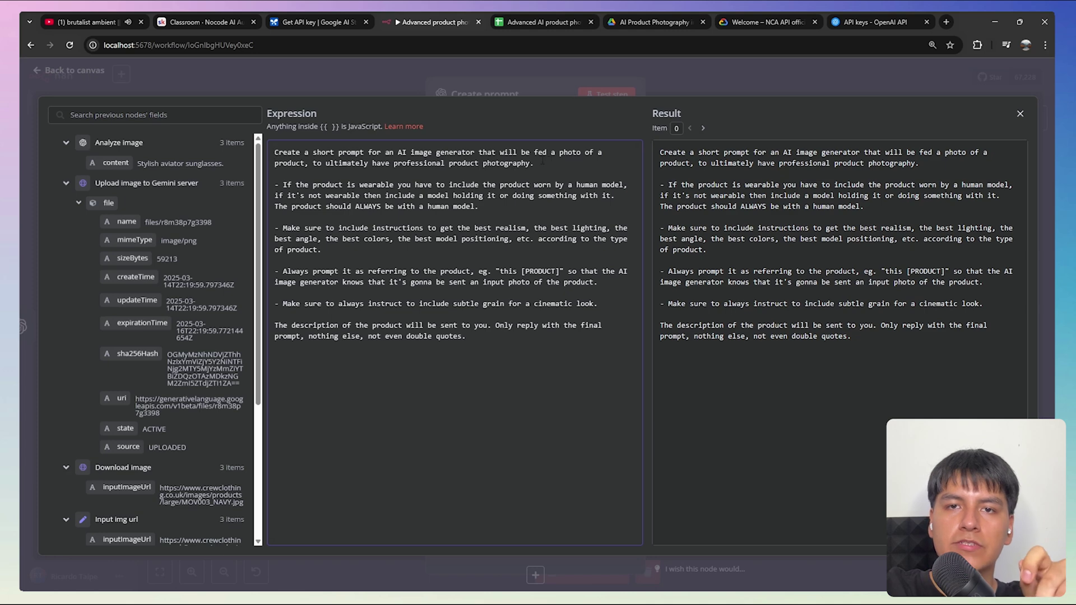
- Read through the System prompt's instructions in the expanded expression editor, from the human model rule to the reply format
{"action": "left_click_drag", "start_coordinate": [538, 163], "coordinate": [275, 152]}
{"action": "left_click", "coordinate": [488, 208]}
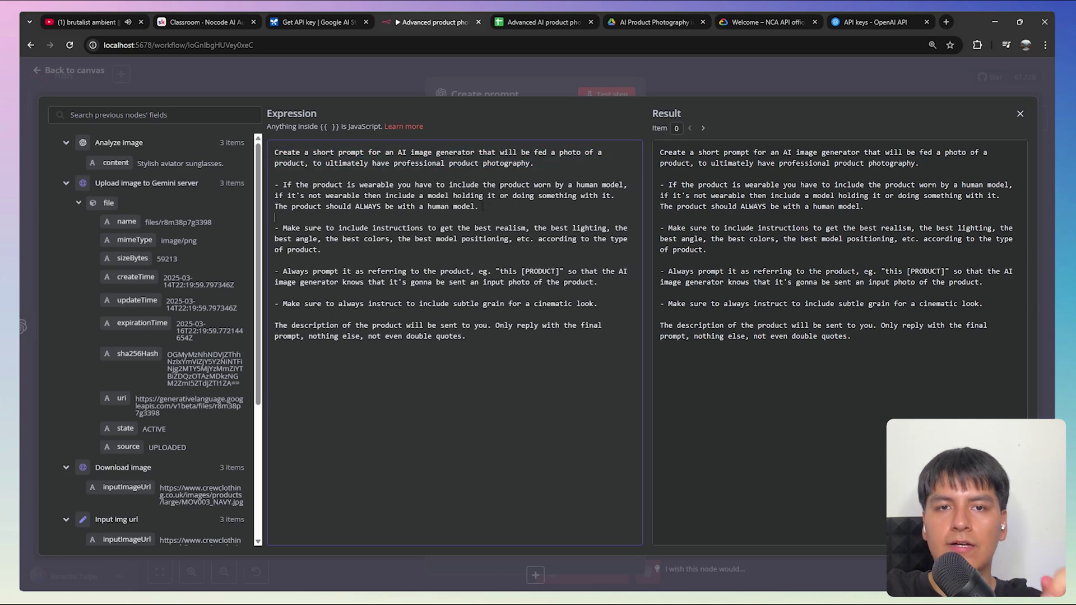
{"action": "left_click_drag", "start_coordinate": [483, 208], "coordinate": [279, 180]}
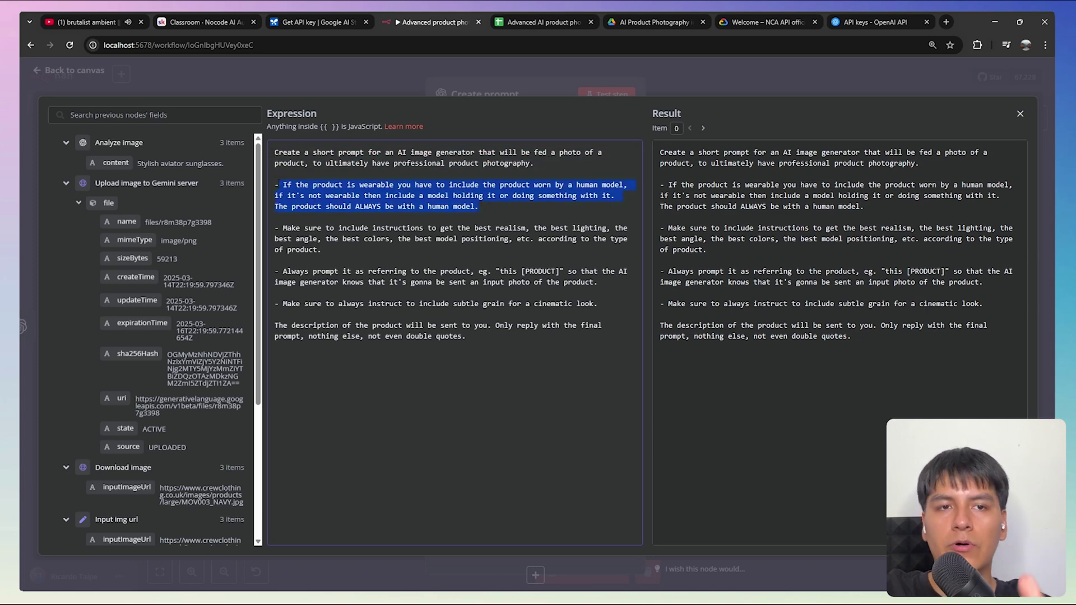
{"action": "left_click", "coordinate": [309, 229]}
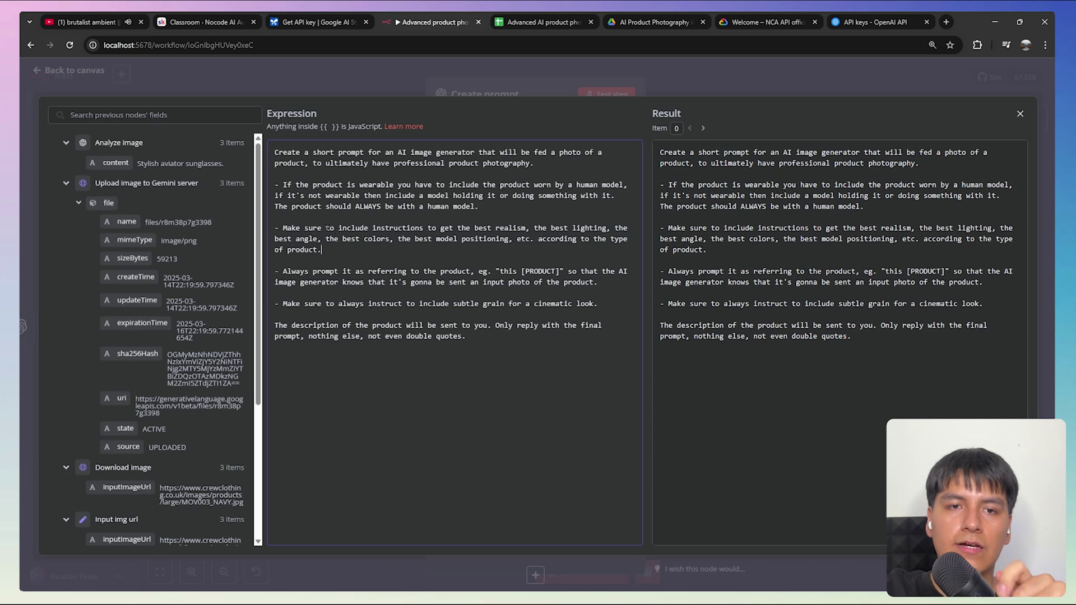
{"action": "left_click_drag", "start_coordinate": [338, 228], "coordinate": [455, 238]}
{"action": "left_click", "coordinate": [494, 248]}
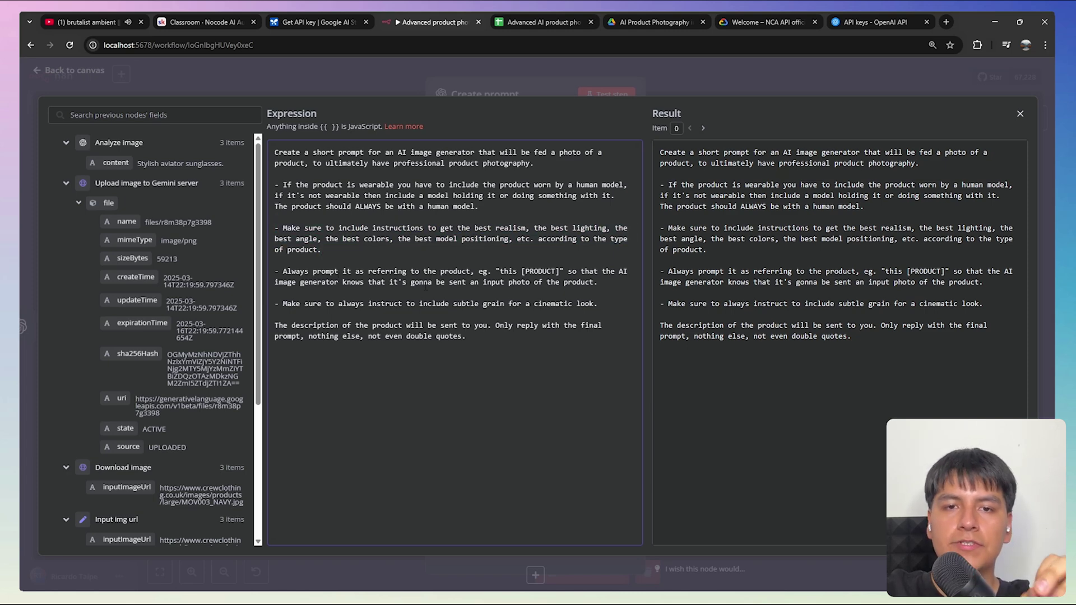
{"action": "left_click", "coordinate": [545, 271]}
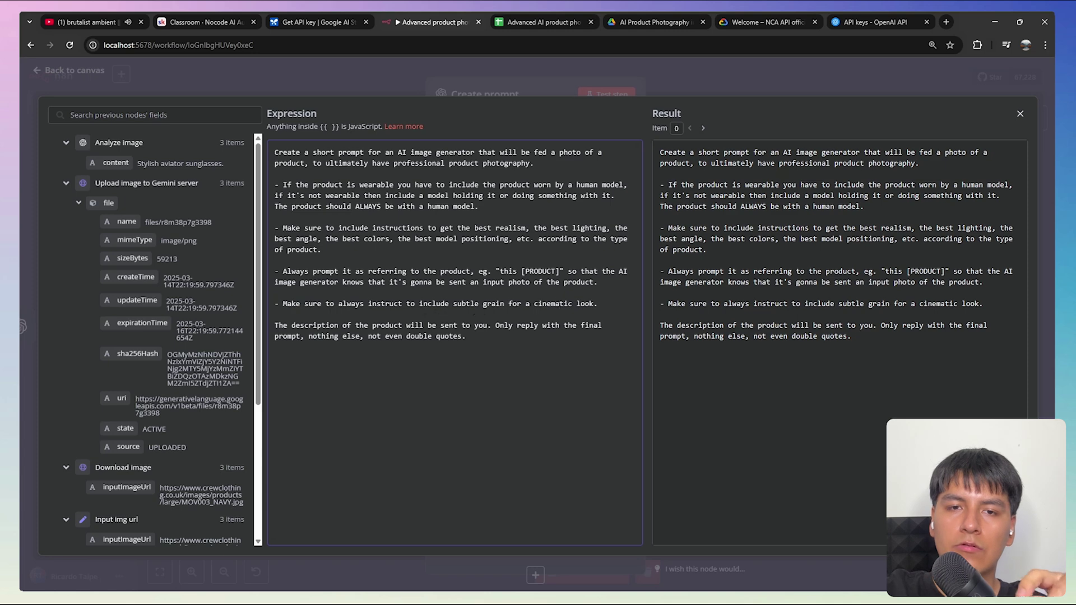
{"action": "left_click_drag", "start_coordinate": [467, 303], "coordinate": [572, 303]}
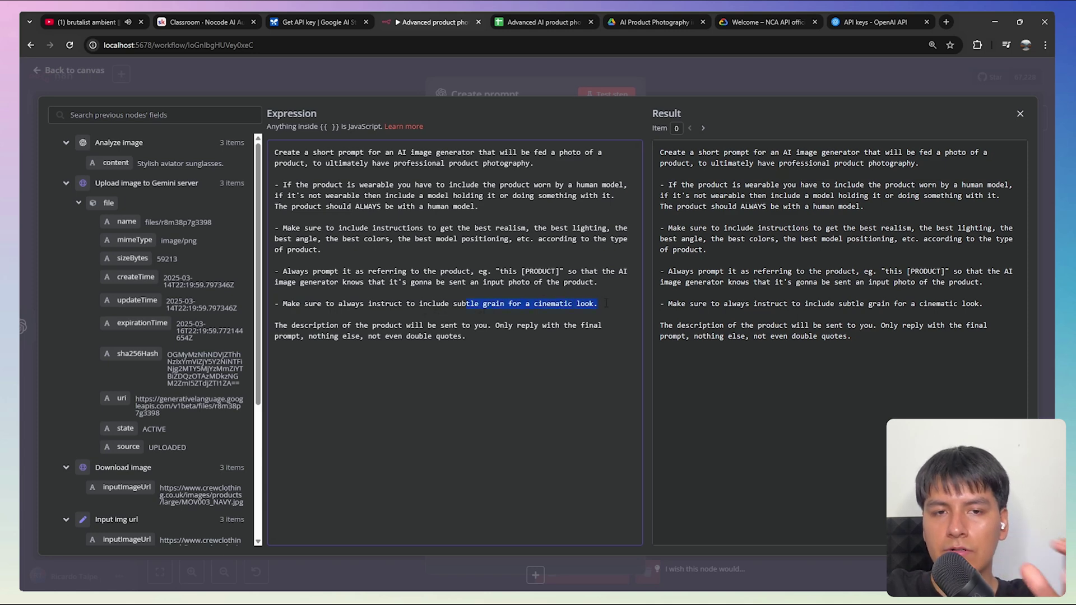
{"action": "mouse_move", "coordinate": [496, 325]}
{"action": "left_mouse_down"}
{"action": "mouse_move", "coordinate": [514, 327]}
{"action": "mouse_move", "coordinate": [490, 341]}
{"action": "left_mouse_up"}
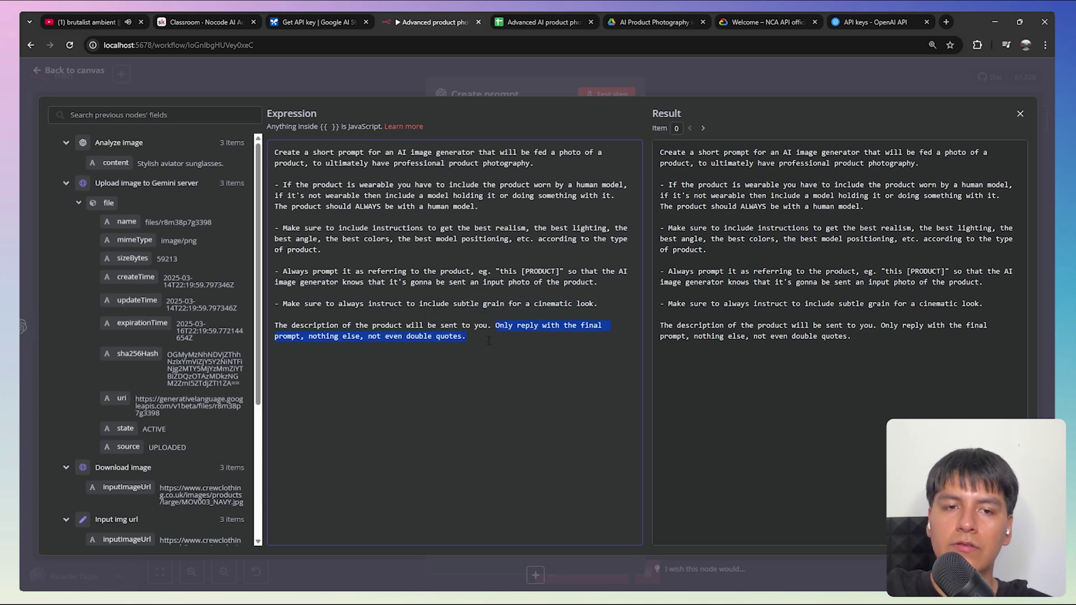
{"action": "key", "text": "Escape"}
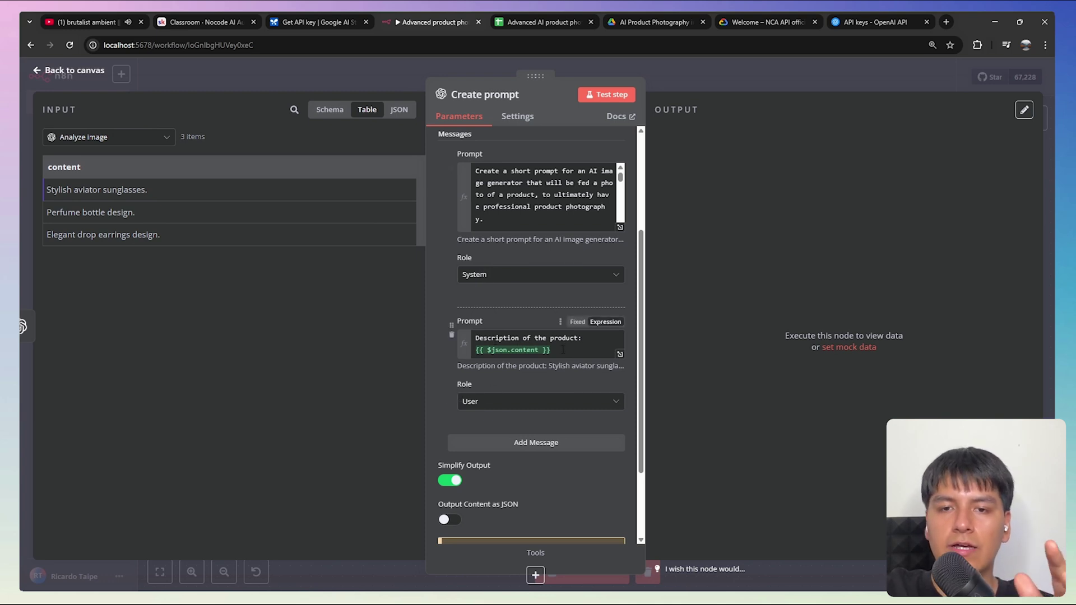
- Replace the variable after "Description of the product:" in the User prompt with Analyze image's content field
{"action": "left_click_drag", "start_coordinate": [563, 350], "coordinate": [487, 349]}
{"action": "key", "text": "BackSpace"}
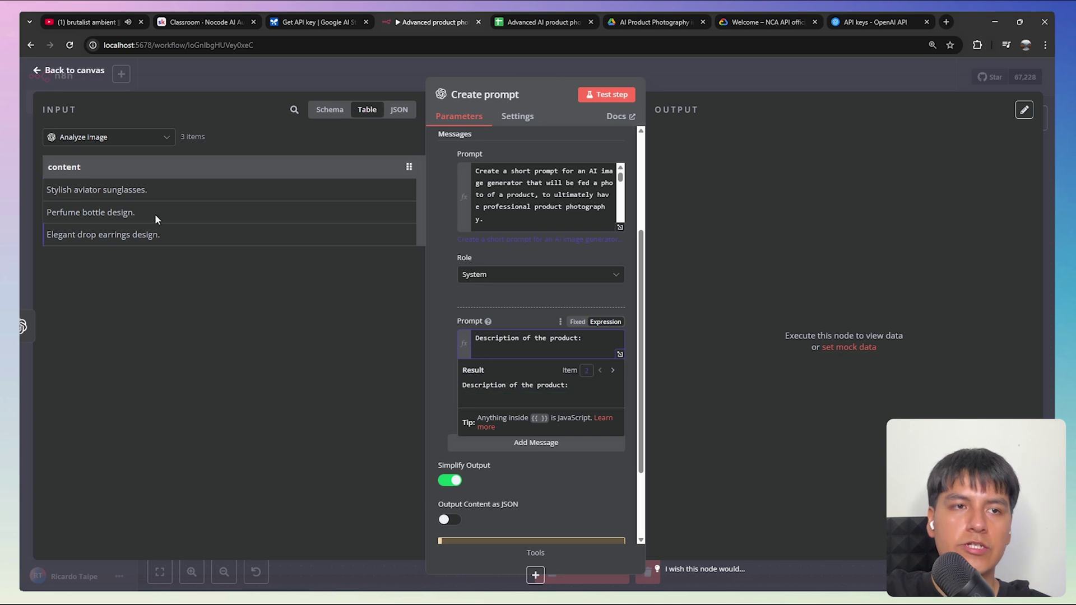
{"action": "left_click_drag", "start_coordinate": [59, 166], "coordinate": [504, 352]}
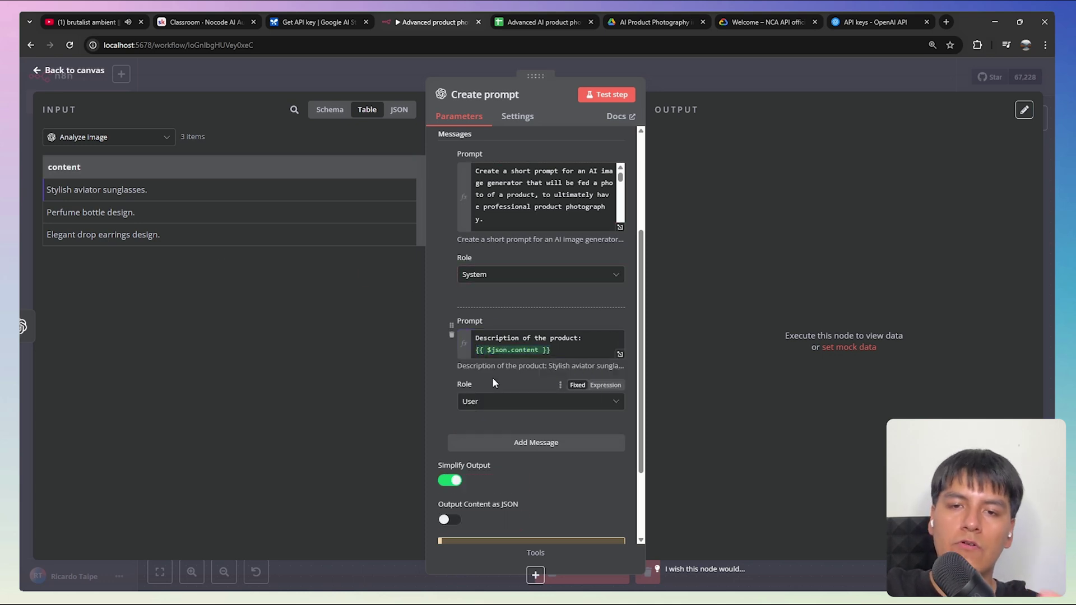
- Test the Create prompt node, review the generated image prompts in its output, and return to the canvas
{"action": "scroll", "coordinate": [493, 379], "scroll_direction": "down", "scroll_amount": 2}
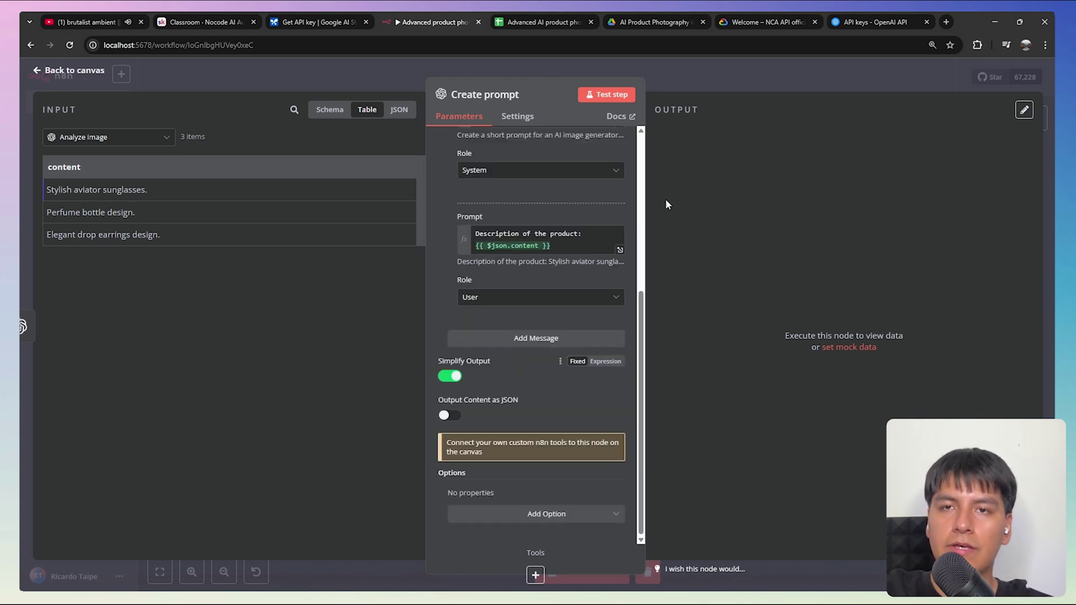
{"action": "left_click", "coordinate": [626, 101]}
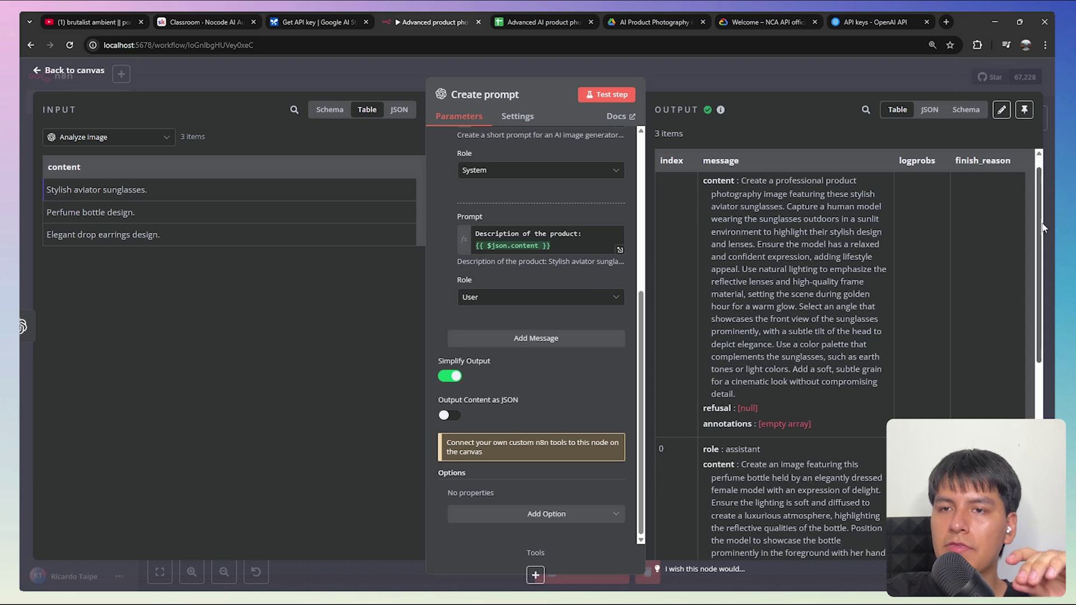
{"action": "scroll", "coordinate": [1045, 207], "scroll_direction": "down", "scroll_amount": 10}
{"action": "scroll", "coordinate": [840, 348], "scroll_direction": "up", "scroll_amount": 5}
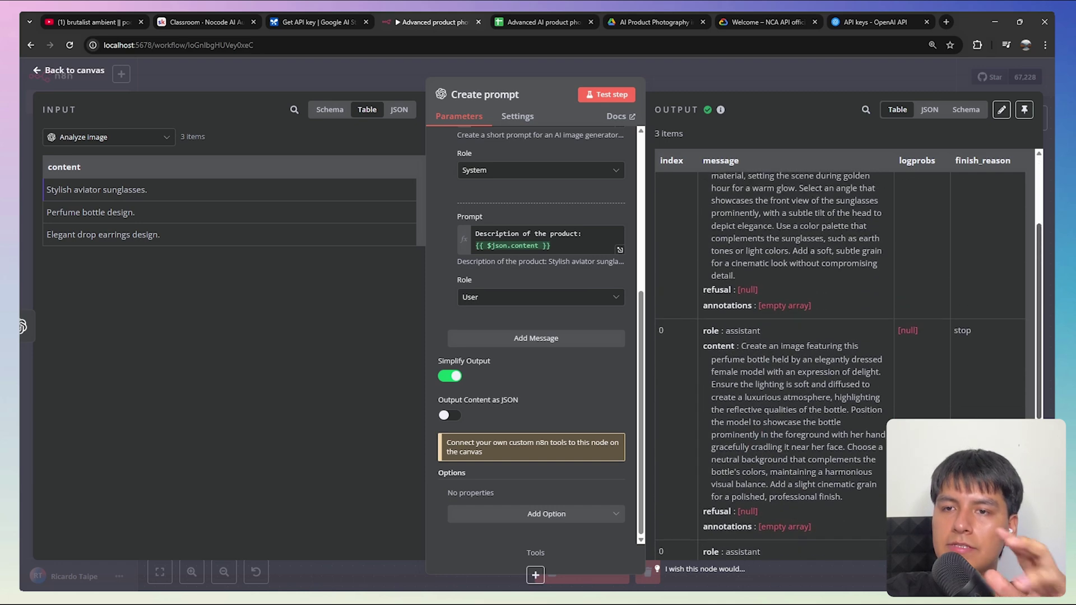
{"action": "key", "text": "Escape"}
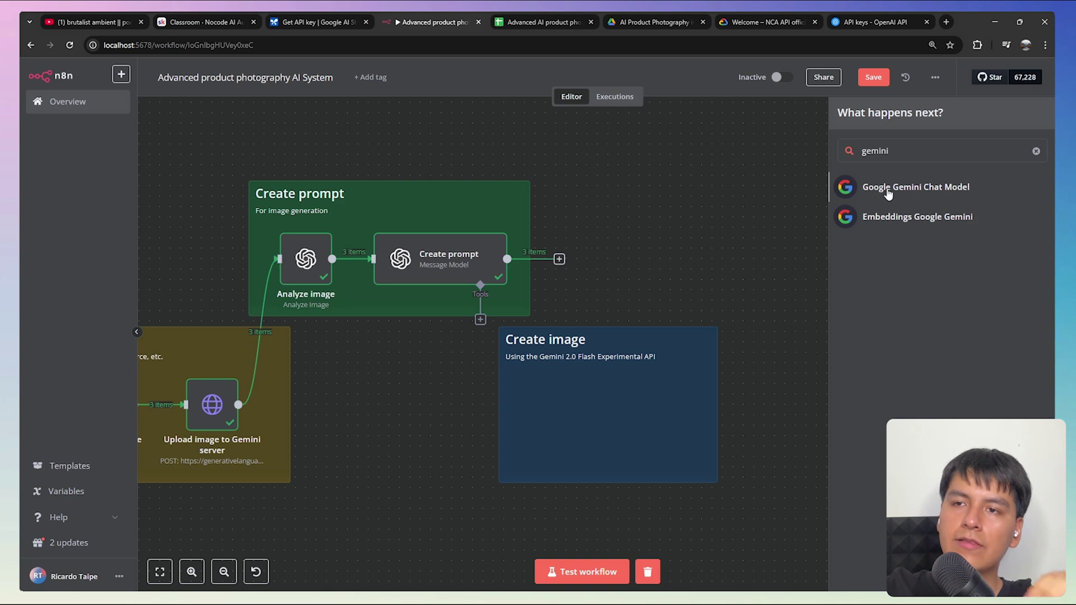
- Place the Create image HTTP request node inside the blue Create image note, and open its parameters
{"action": "scroll", "coordinate": [722, 302], "scroll_direction": "down", "scroll_amount": 3}
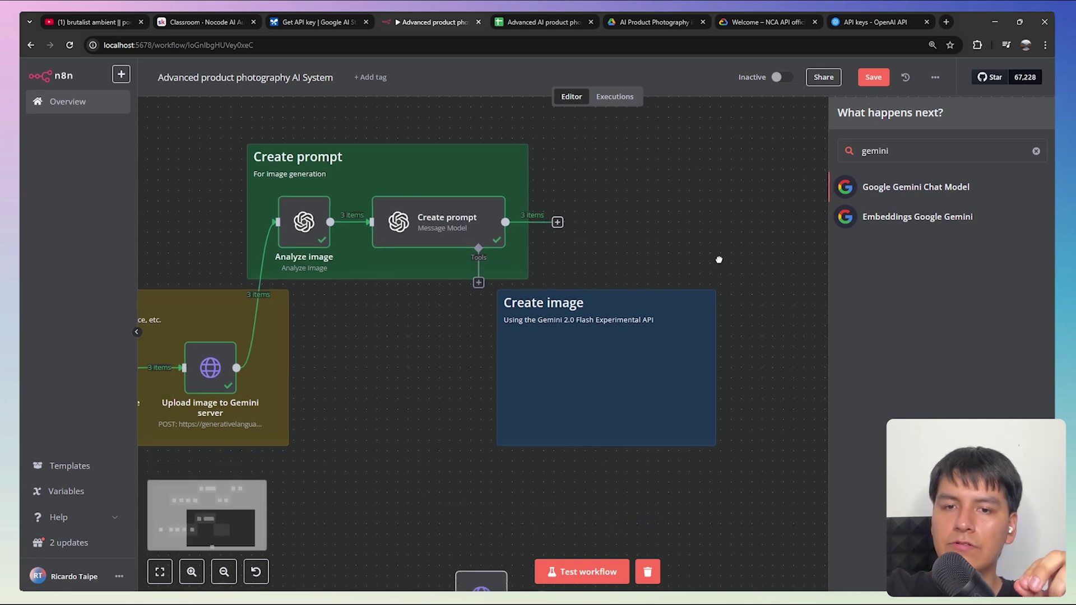
{"action": "left_click_drag", "start_coordinate": [481, 547], "coordinate": [552, 335]}
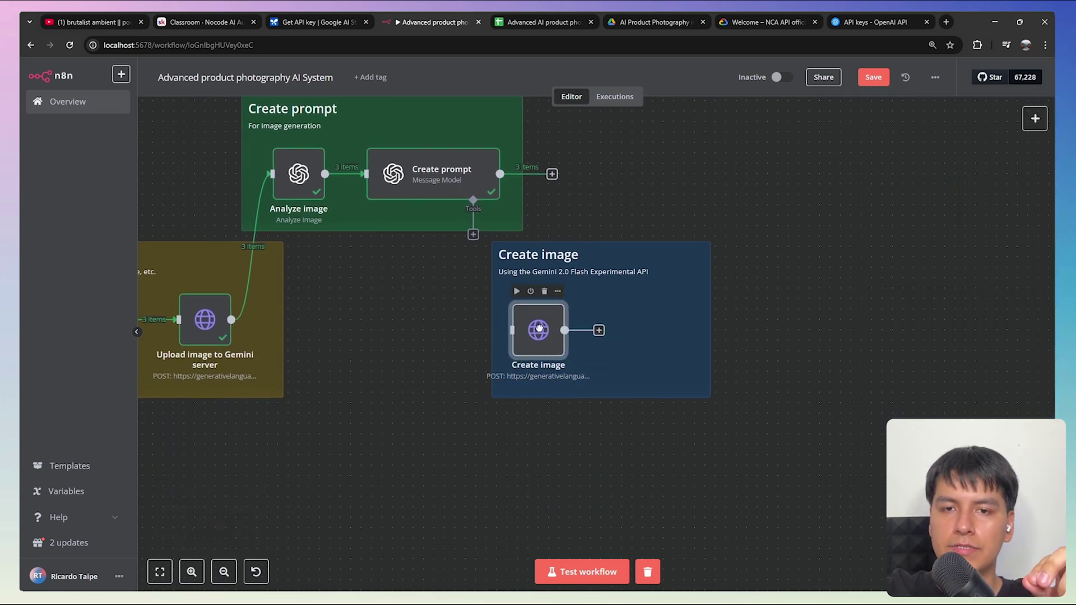
{"action": "double_click", "coordinate": [550, 325]}
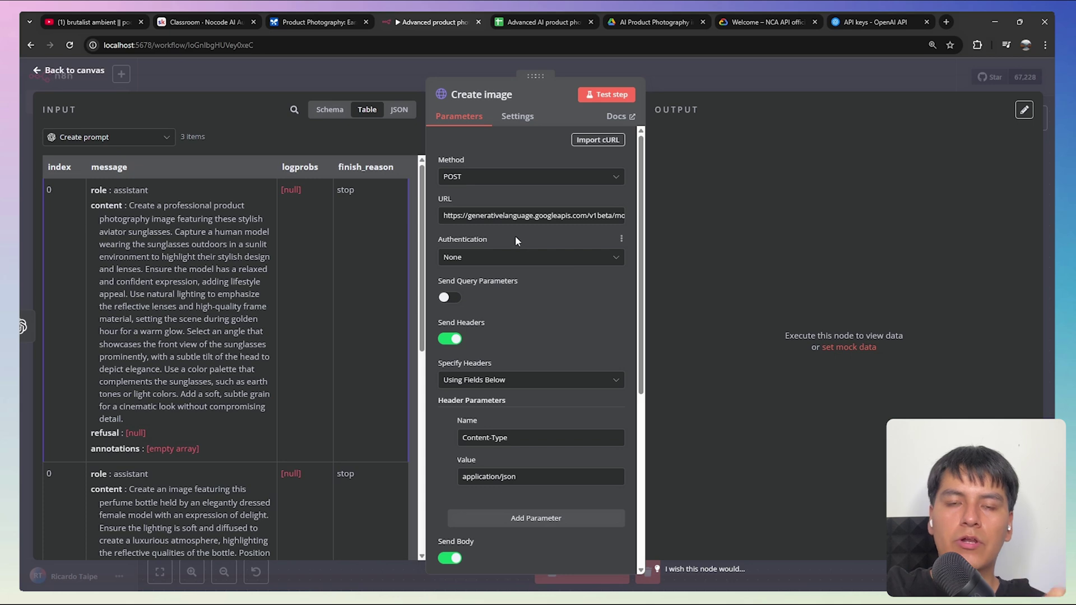
- Open the cURL code for the Earrings prompt in Google AI Studio and examine its file upload section
{"action": "left_click", "coordinate": [316, 22]}
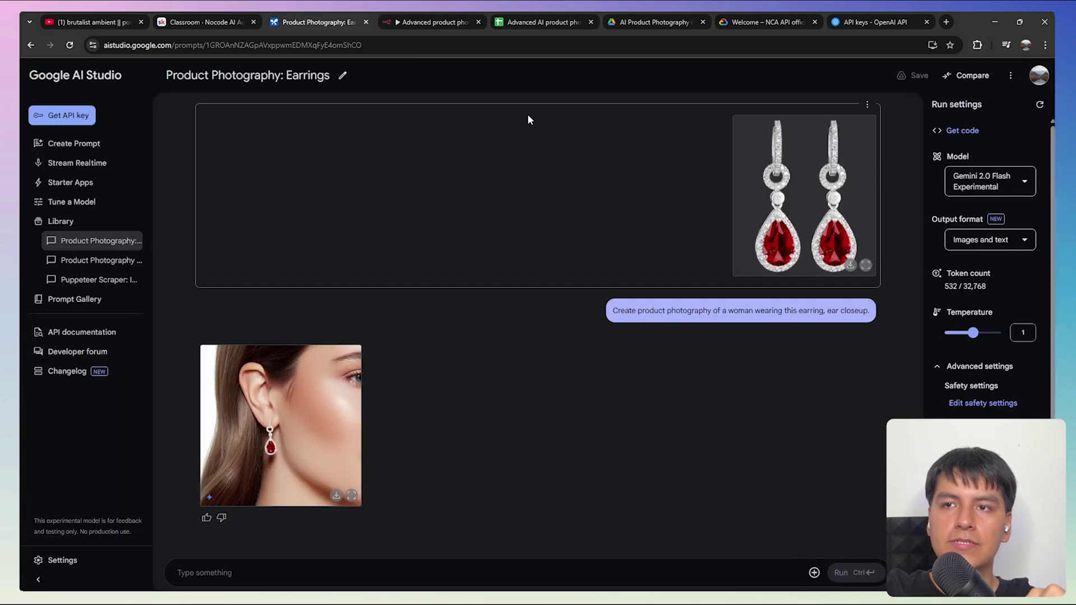
{"action": "left_click", "coordinate": [961, 131]}
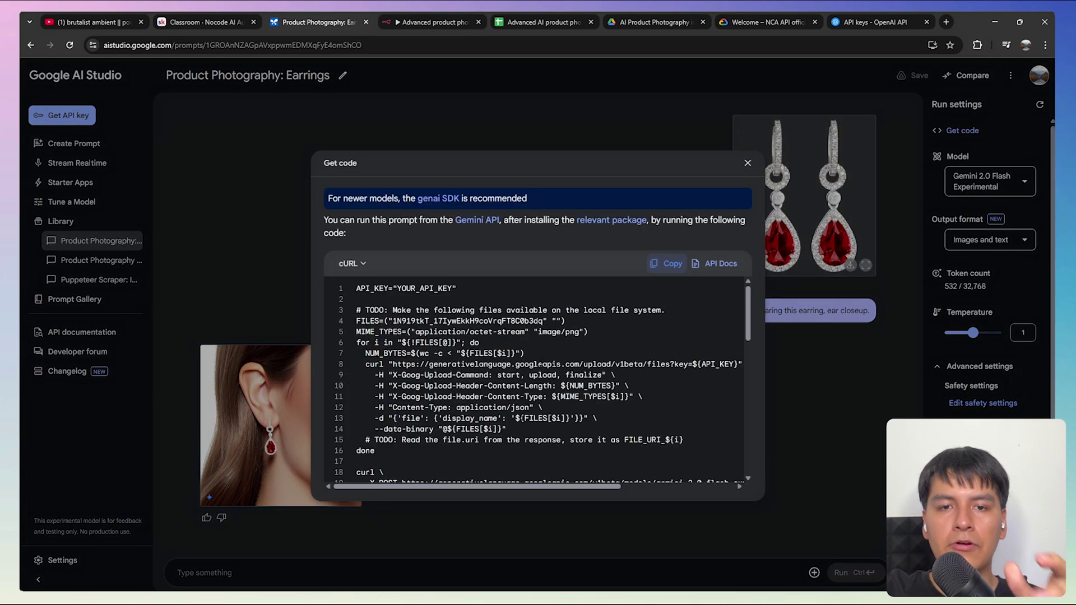
{"action": "left_click_drag", "start_coordinate": [392, 342], "coordinate": [417, 453]}
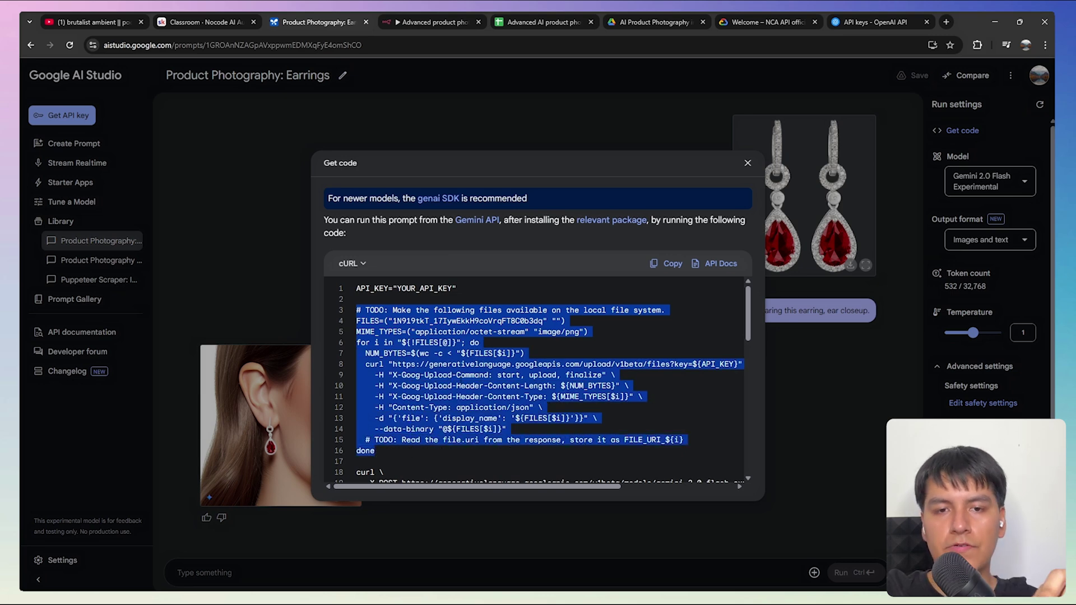
{"action": "left_click_drag", "start_coordinate": [748, 320], "coordinate": [749, 359]}
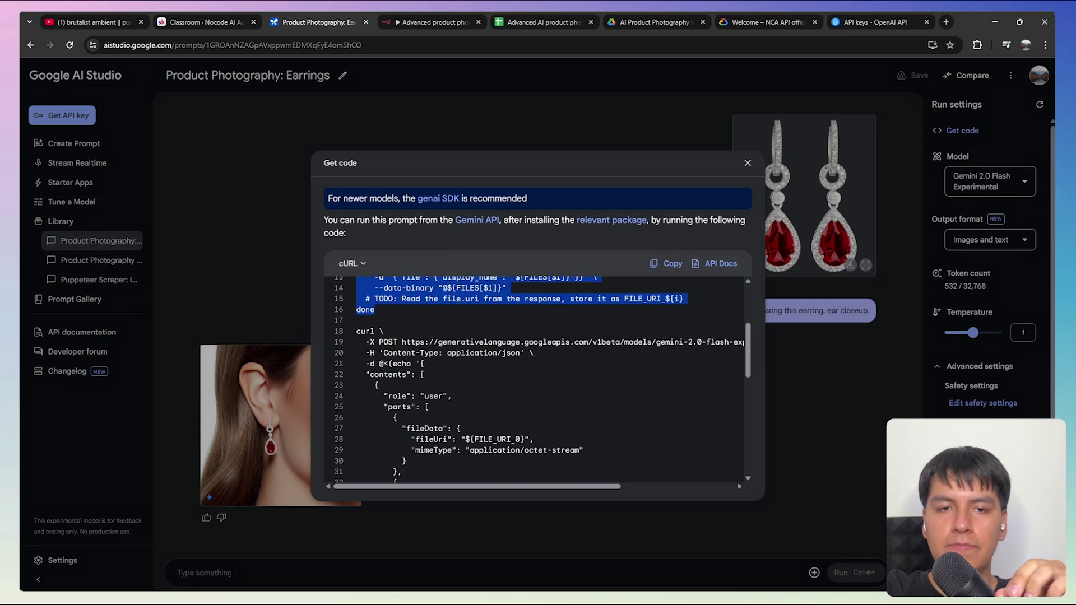
- Examine the second cURL request in the code, covering its contents body and the full generateContent endpoint URL
{"action": "left_click_drag", "start_coordinate": [357, 331], "coordinate": [535, 432]}
{"action": "scroll", "coordinate": [535, 432], "scroll_direction": "up", "scroll_amount": 1}
{"action": "left_click_drag", "start_coordinate": [356, 351], "coordinate": [517, 447]}
{"action": "scroll", "coordinate": [510, 448], "scroll_direction": "down", "scroll_amount": 1}
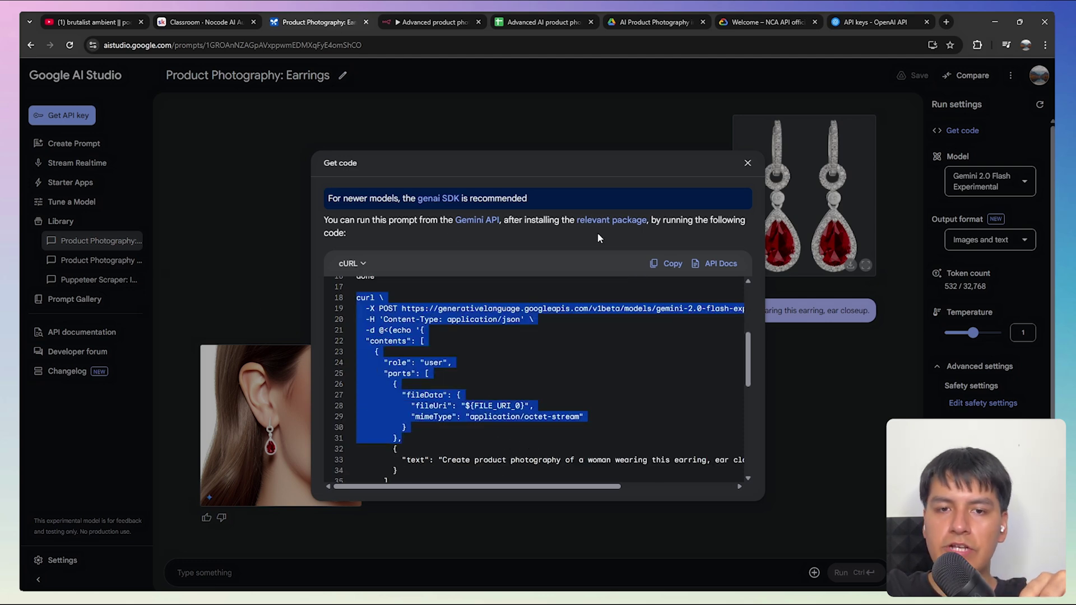
{"action": "scroll", "coordinate": [482, 342], "scroll_direction": "down", "scroll_amount": 1}
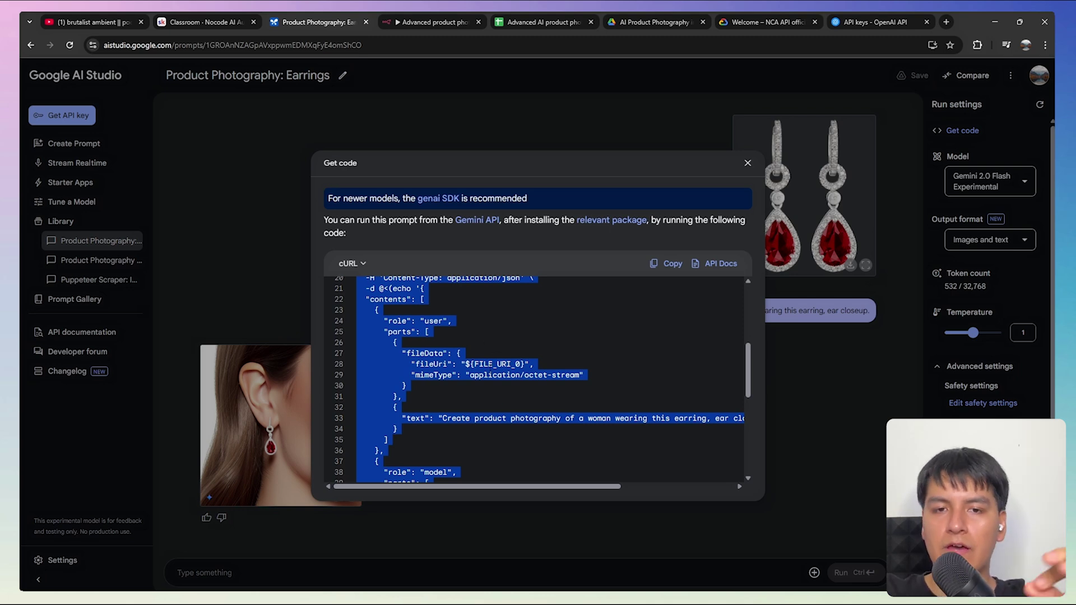
{"action": "left_click", "coordinate": [386, 321]}
{"action": "scroll", "coordinate": [385, 321], "scroll_direction": "up", "scroll_amount": 1}
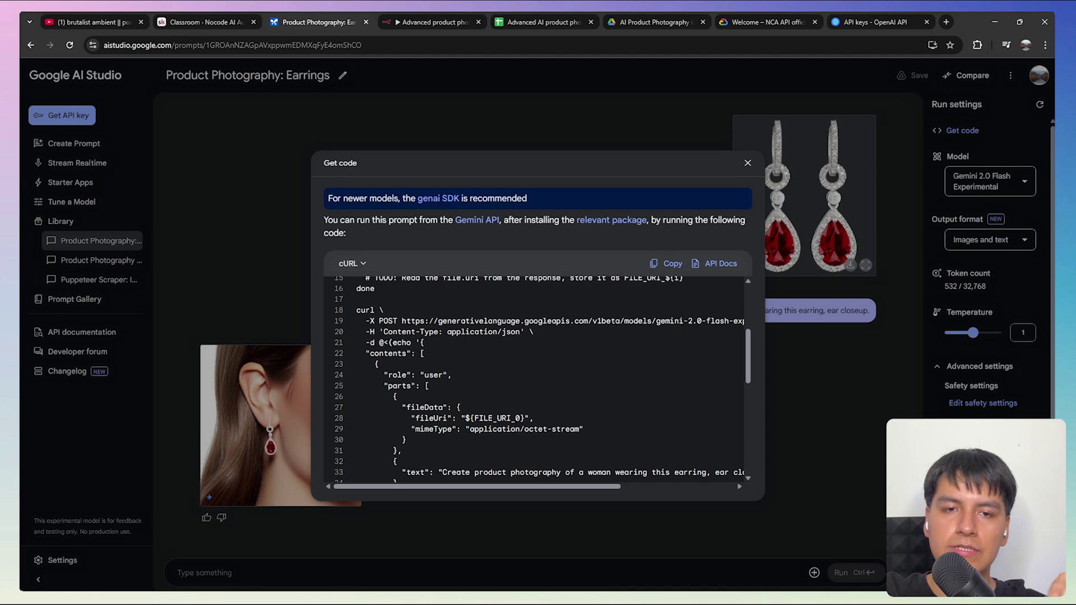
{"action": "left_click_drag", "start_coordinate": [380, 321], "coordinate": [758, 326]}
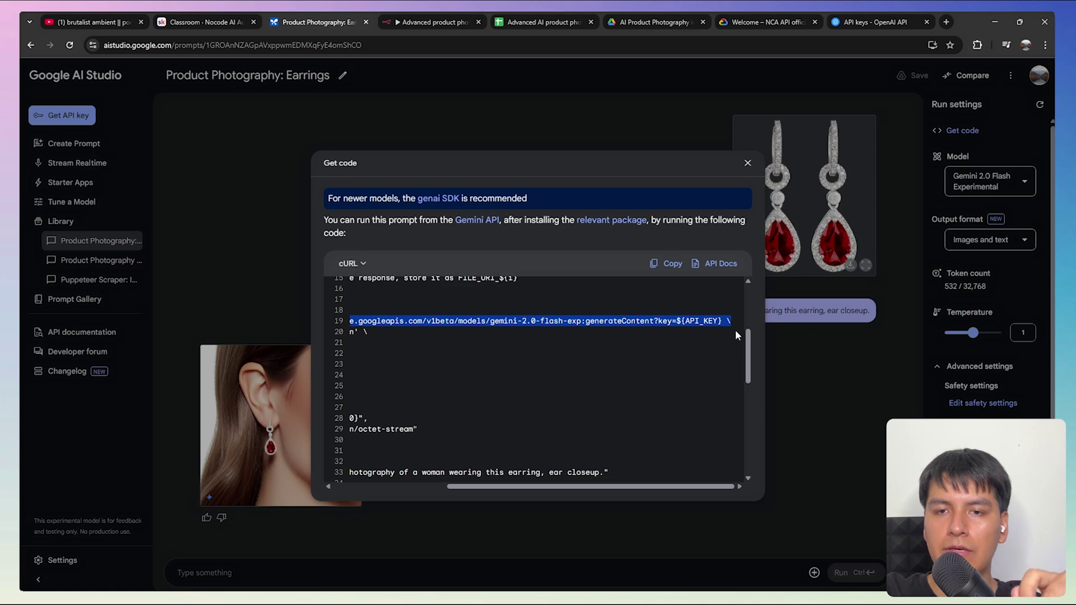
- Return to n8n and check the Create image node's request method options and its full URL in the expanded editor
{"action": "key", "text": "ctrl+Tab"}
{"action": "left_click", "coordinate": [460, 177]}
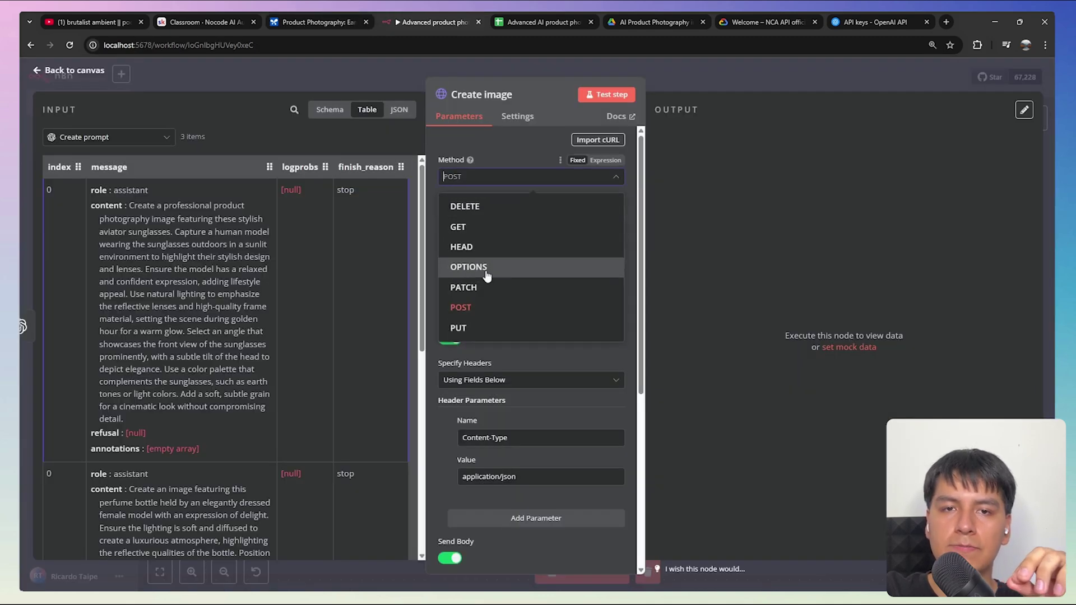
{"action": "key", "text": "Escape"}
{"action": "left_click", "coordinate": [505, 215]}
{"action": "left_click_drag", "start_coordinate": [144, 246], "coordinate": [776, 249]}
{"action": "left_click", "coordinate": [933, 196]}
- Review the Create image node's header and JSON body settings, glancing back at the Google AI Studio cURL code for comparison
{"action": "scroll", "coordinate": [505, 280], "scroll_direction": "down", "scroll_amount": 5}
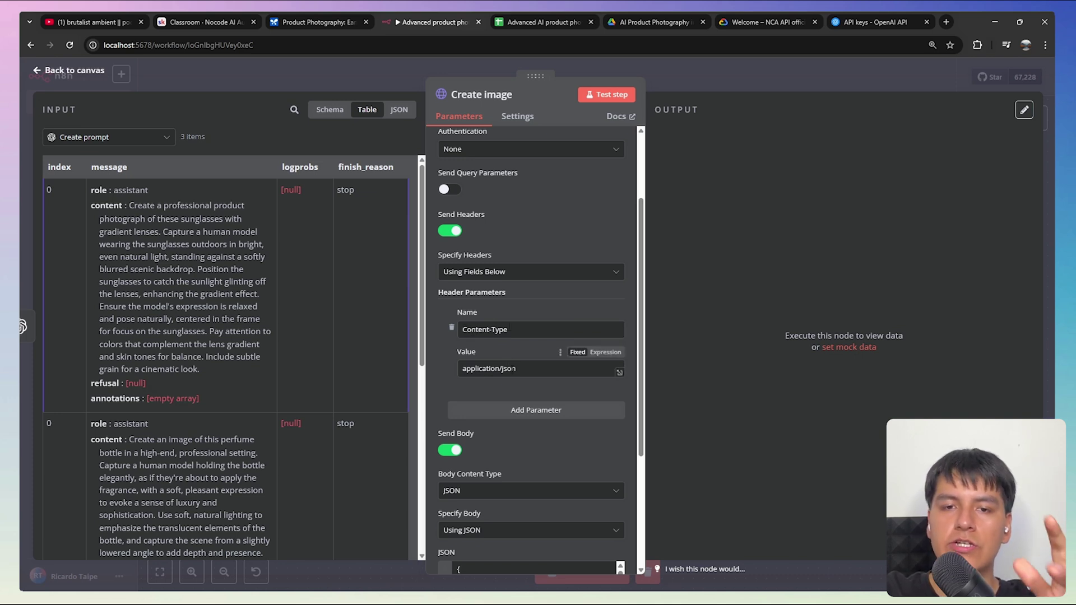
{"action": "scroll", "coordinate": [511, 374], "scroll_direction": "down", "scroll_amount": 3}
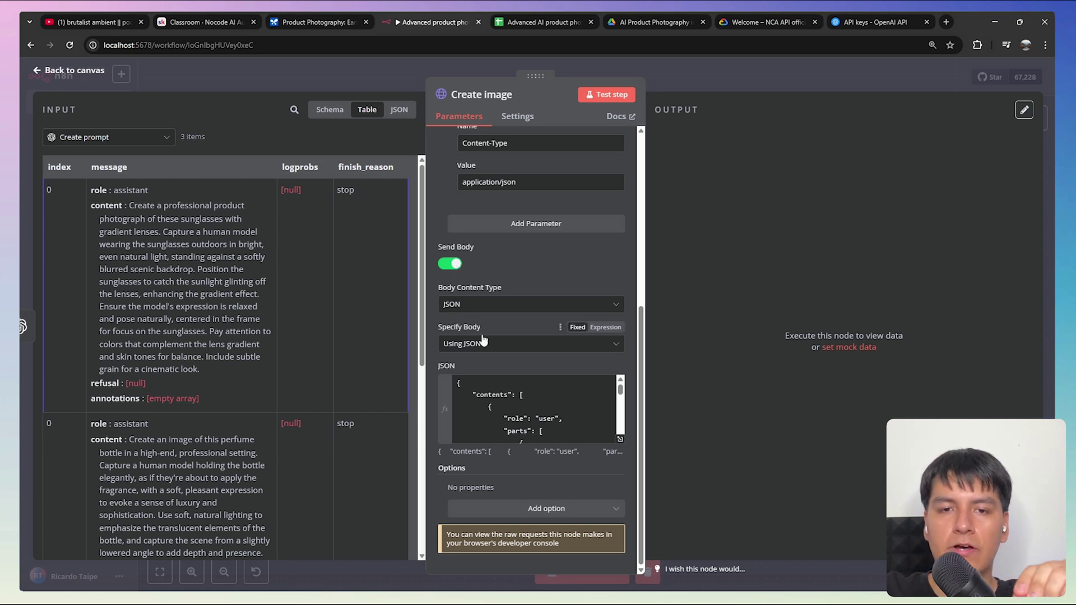
{"action": "left_click", "coordinate": [467, 346]}
{"action": "left_click", "coordinate": [469, 398]}
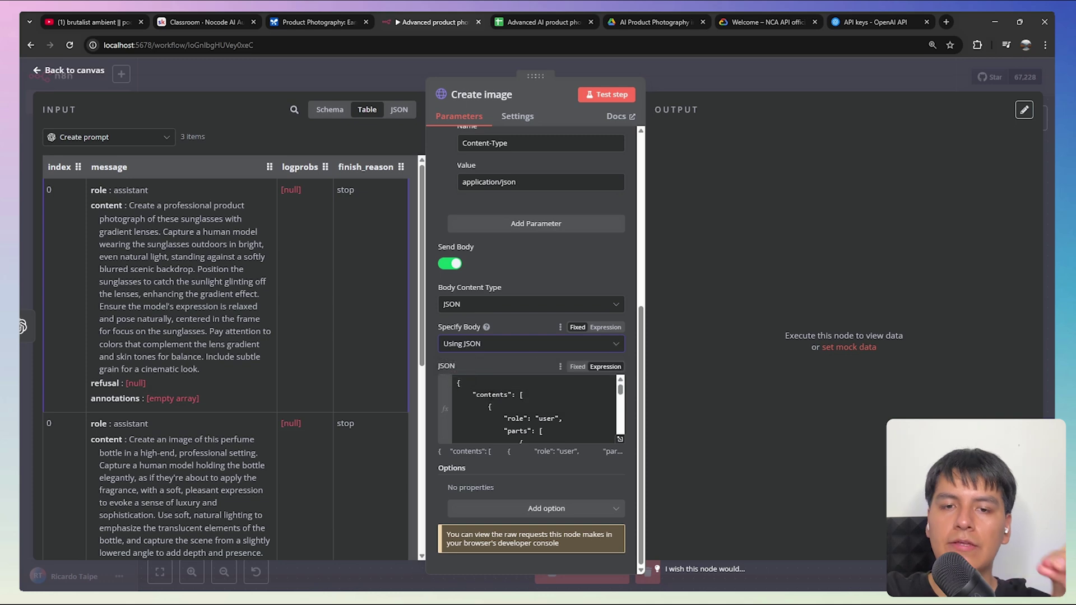
{"action": "left_click", "coordinate": [318, 22]}
{"action": "left_click", "coordinate": [431, 22]}
- Expand the Create image node's JSON body and insert Create prompt's message content as the "text" value
{"action": "left_click", "coordinate": [511, 413]}
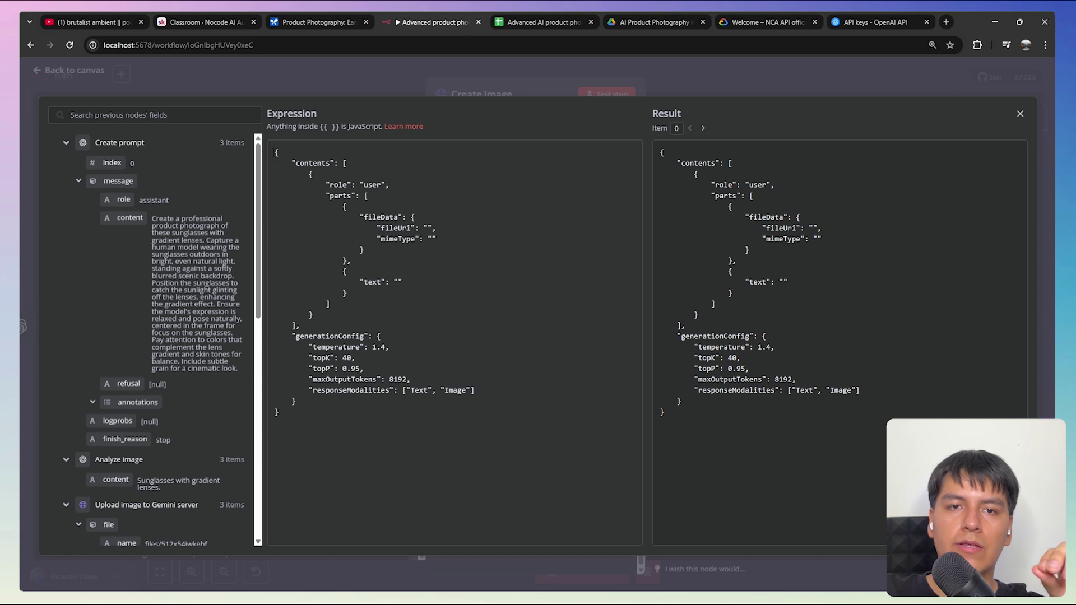
{"action": "key", "text": "ctrl+a"}
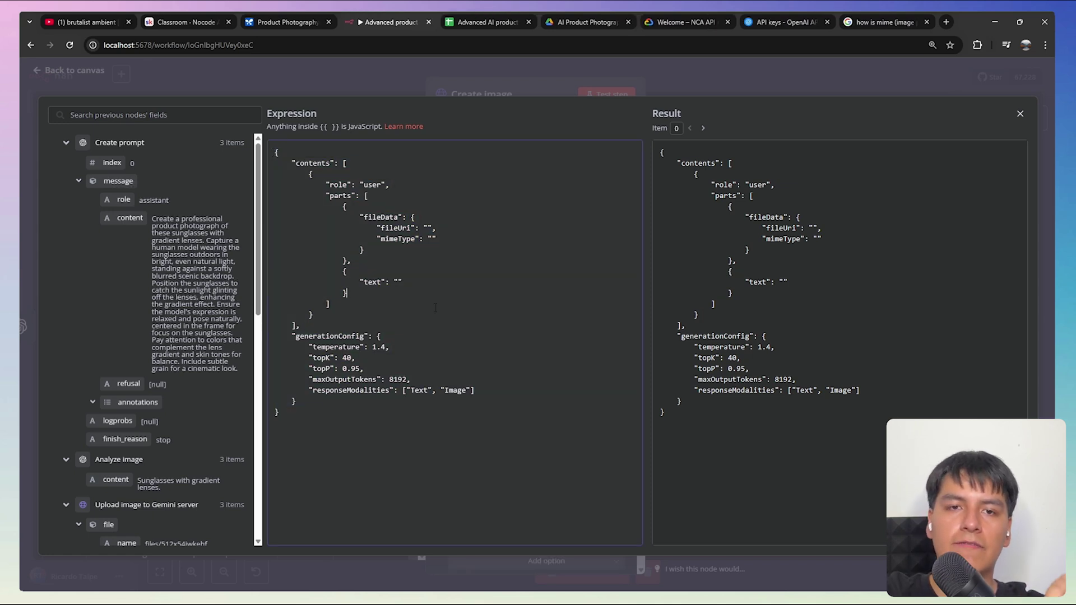
{"action": "left_click_drag", "start_coordinate": [380, 228], "coordinate": [412, 239]}
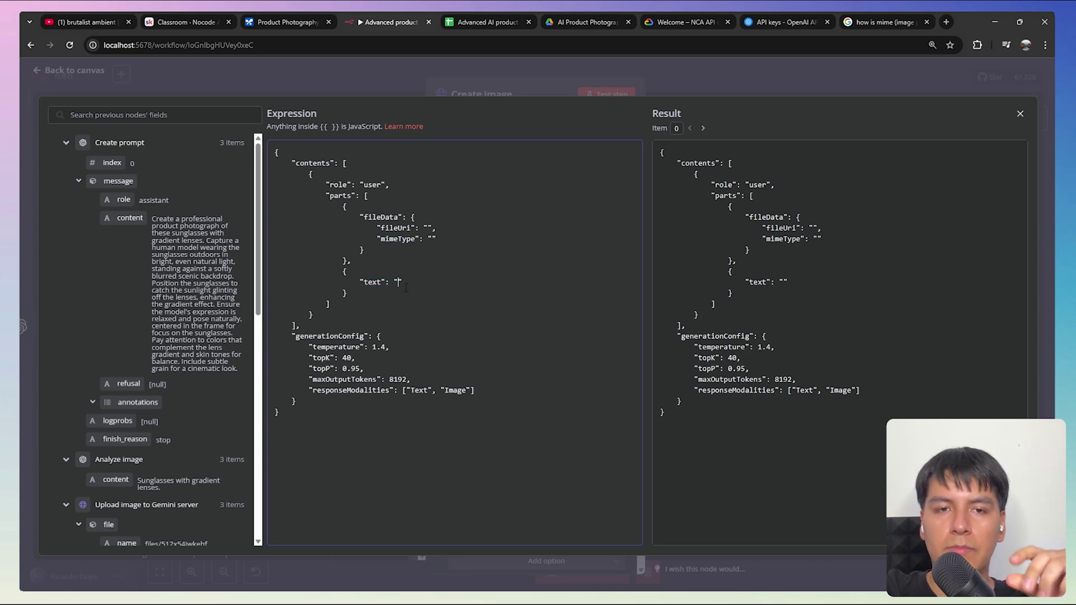
{"action": "left_click_drag", "start_coordinate": [130, 217], "coordinate": [398, 282]}
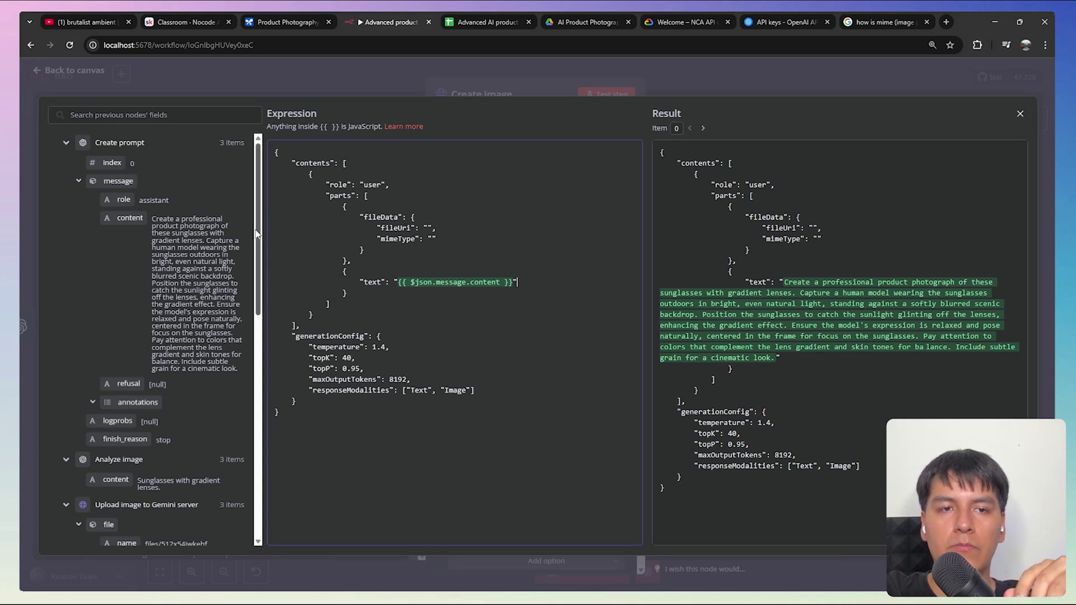
- Map "fileUri" and "mimeType" in the JSON body to the uri and mimeType fields of Upload image to Gemini server
{"action": "left_click_drag", "start_coordinate": [259, 235], "coordinate": [280, 389]}
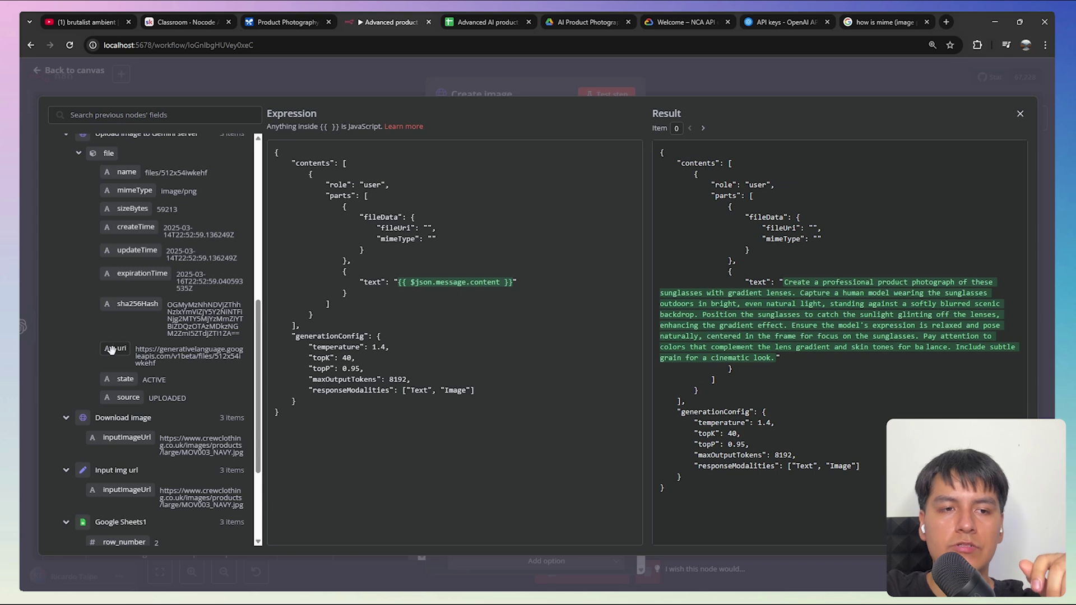
{"action": "left_click_drag", "start_coordinate": [120, 348], "coordinate": [427, 227]}
{"action": "left_click_drag", "start_coordinate": [134, 191], "coordinate": [433, 250]}
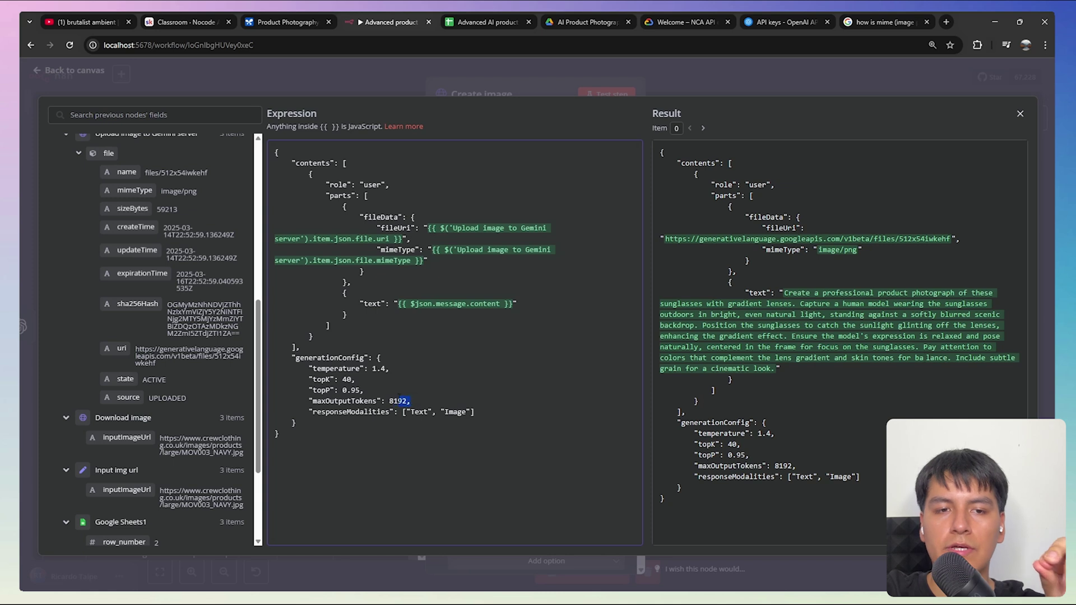
- Examine the generationConfig settings in the JSON body, especially the temperature, and close the expression editor
{"action": "left_click_drag", "start_coordinate": [397, 401], "coordinate": [309, 379]}
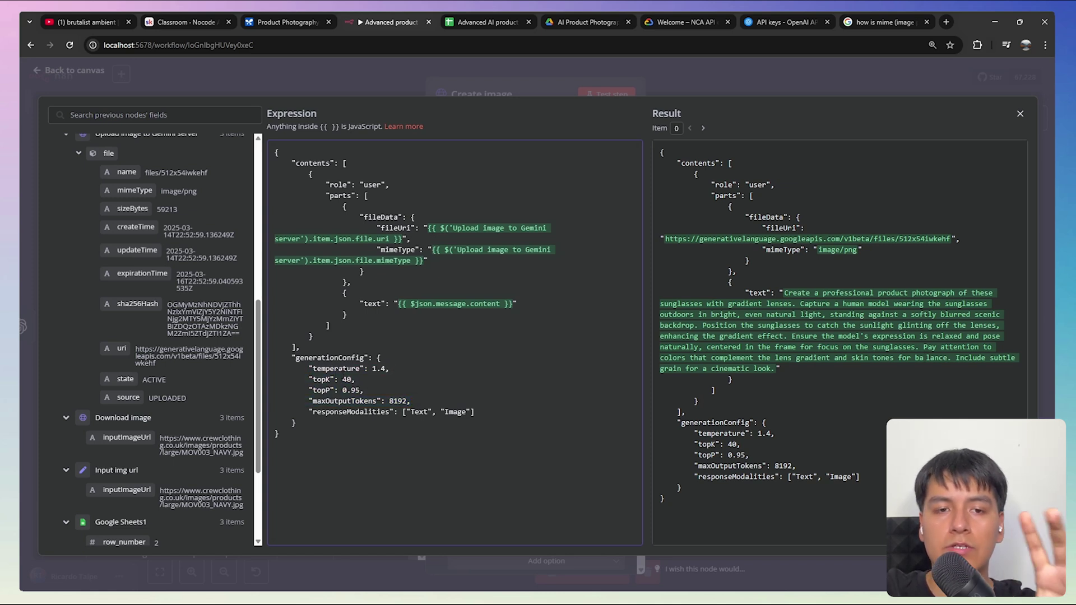
{"action": "left_click_drag", "start_coordinate": [335, 369], "coordinate": [371, 368]}
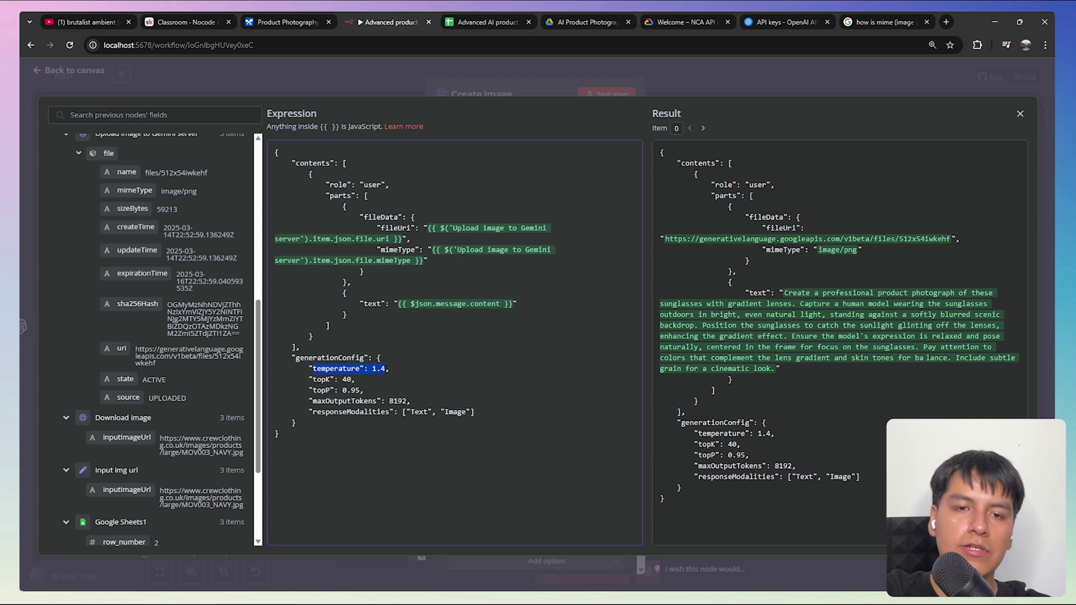
{"action": "left_click", "coordinate": [374, 369]}
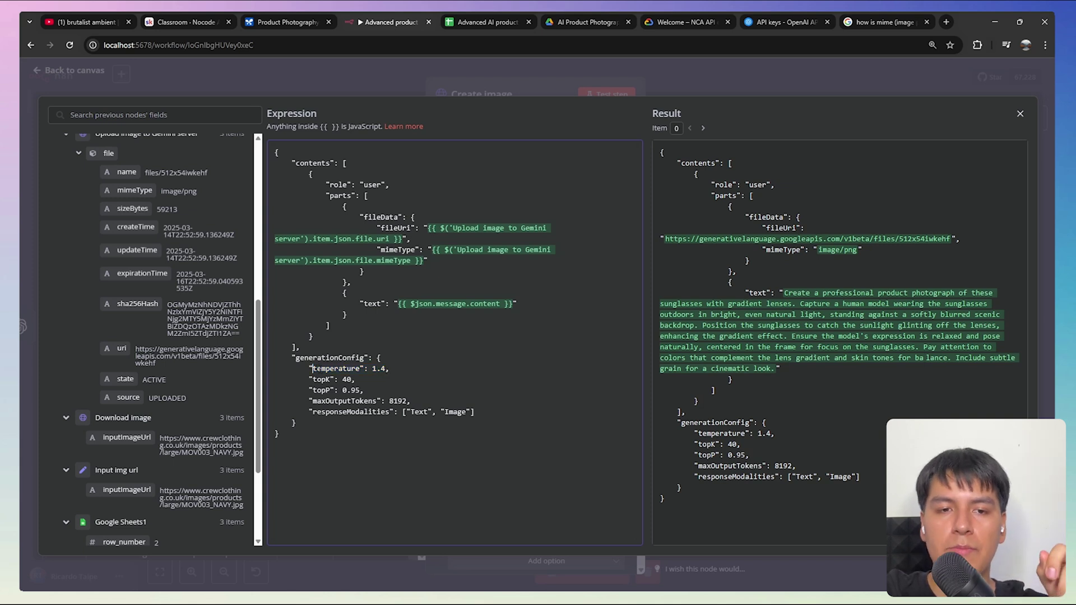
{"action": "left_click_drag", "start_coordinate": [311, 369], "coordinate": [386, 370]}
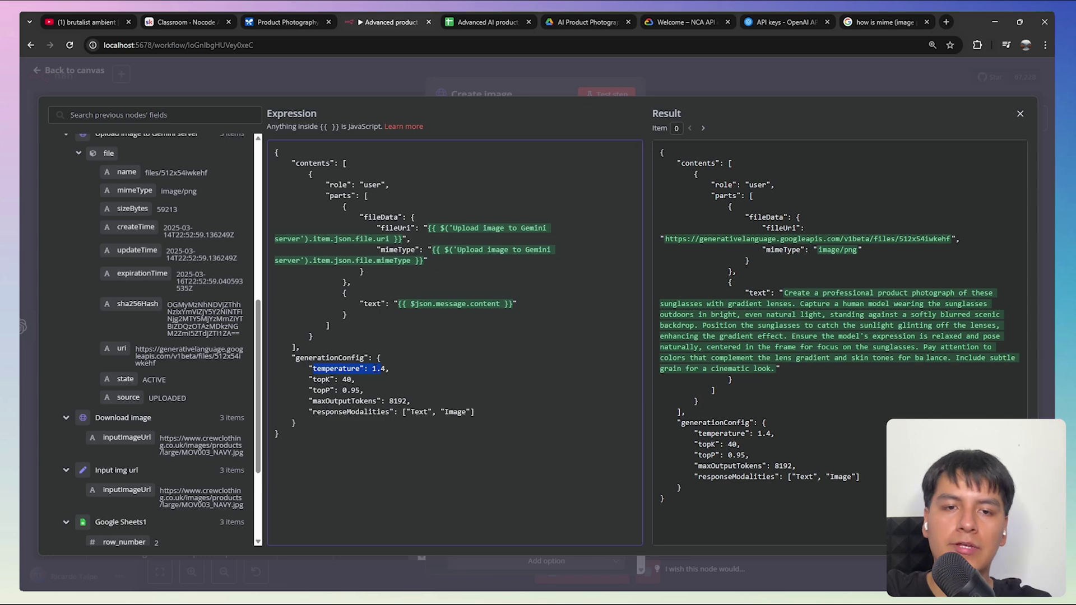
{"action": "key", "text": "Escape"}
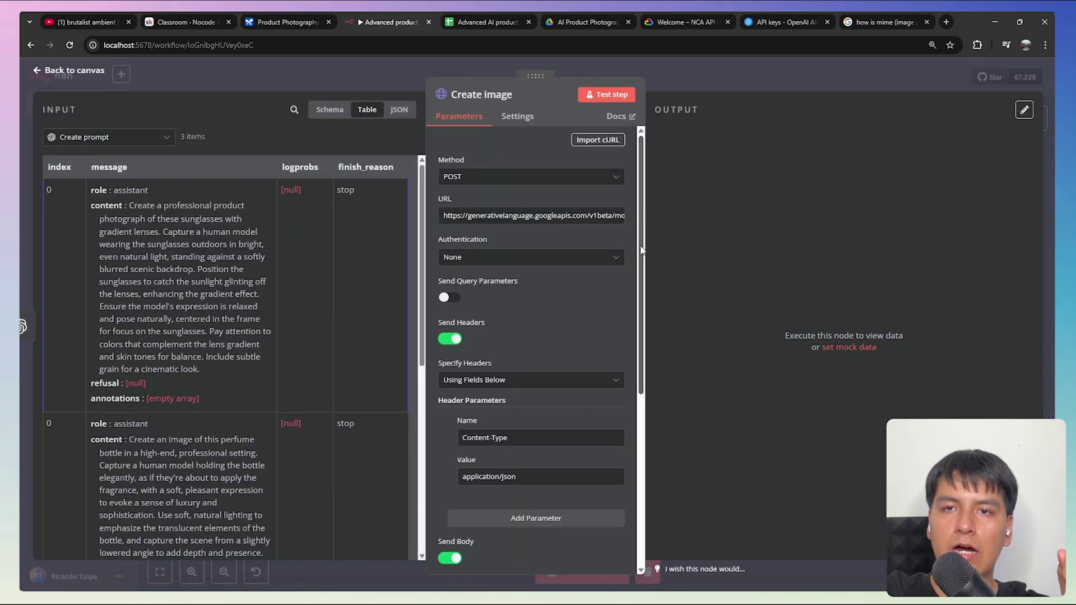
- Test the Create image node, display its large output data and look through the returned candidates
{"action": "left_click_drag", "start_coordinate": [643, 249], "coordinate": [668, 224]}
{"action": "left_click", "coordinate": [610, 94]}
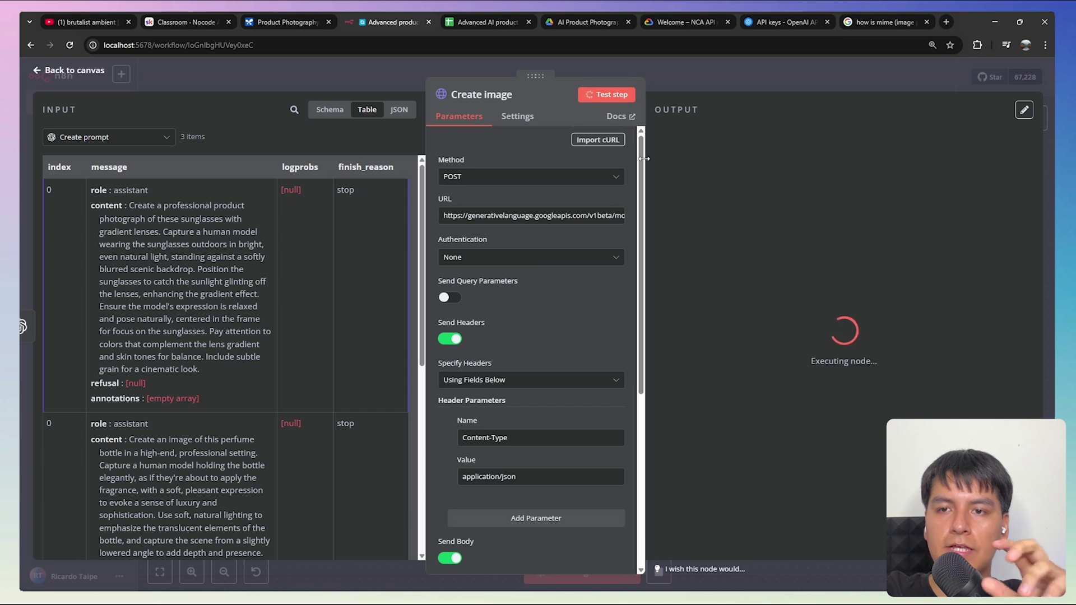
{"action": "left_click_drag", "start_coordinate": [810, 309], "coordinate": [932, 350]}
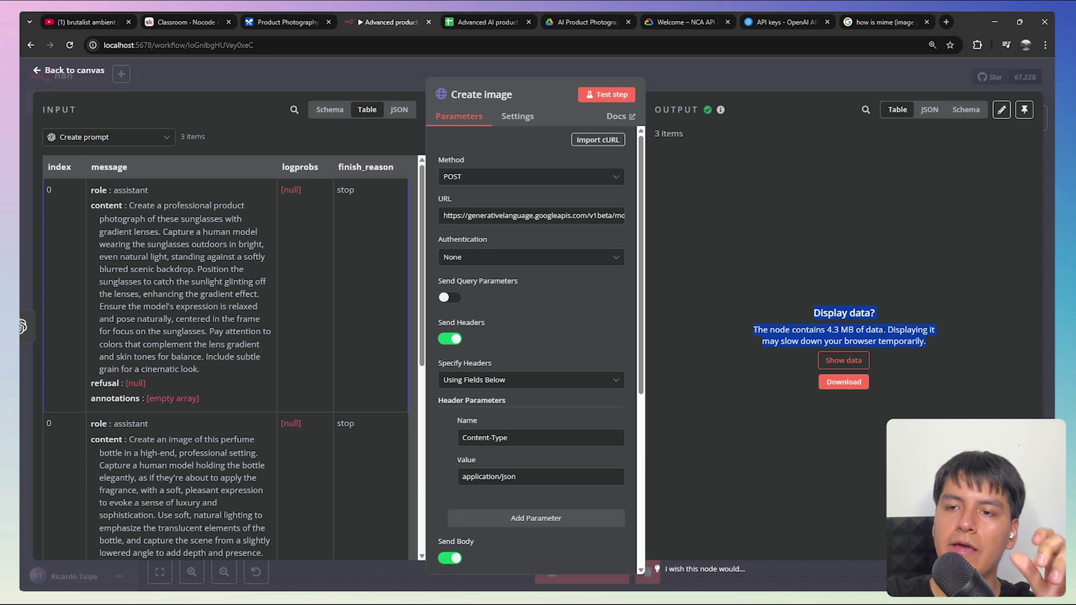
{"action": "left_click", "coordinate": [901, 350]}
{"action": "left_click", "coordinate": [852, 363]}
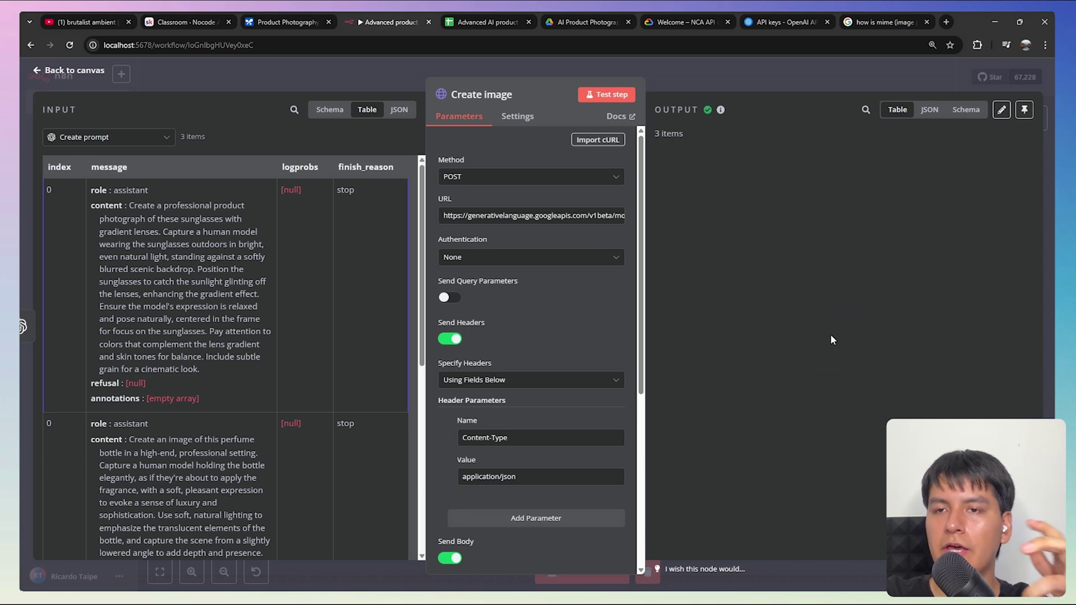
{"action": "scroll", "coordinate": [785, 347], "scroll_direction": "down", "scroll_amount": 3}
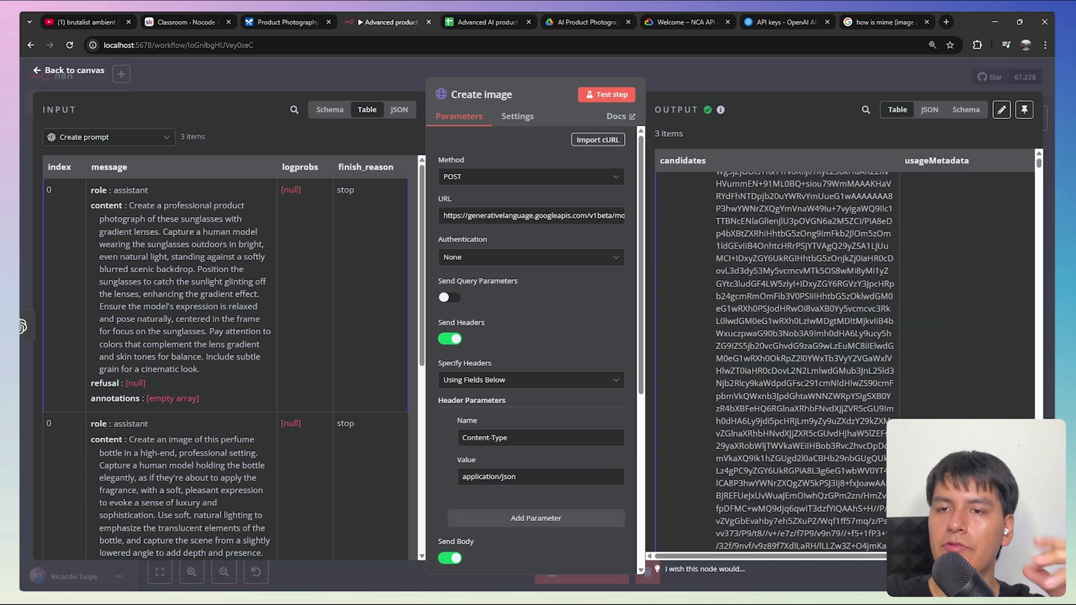
{"action": "scroll", "coordinate": [785, 358], "scroll_direction": "up", "scroll_amount": 3}
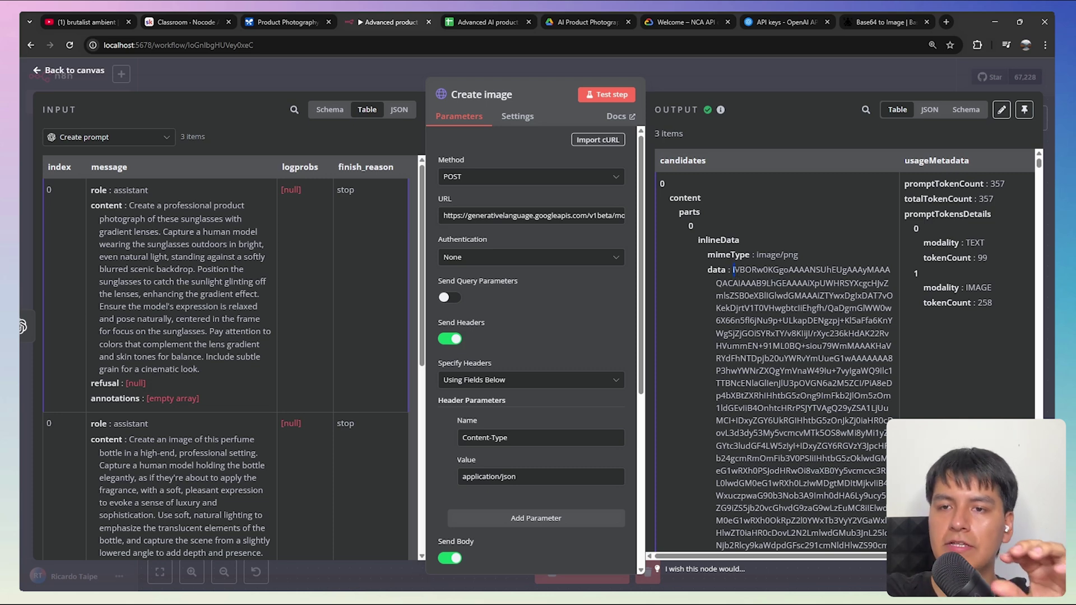
- Copy the first item's inlineData "data" string from Create image's output into the Base64 to Image converter on Base64.Guru
{"action": "left_click_drag", "start_coordinate": [734, 270], "coordinate": [842, 446]}
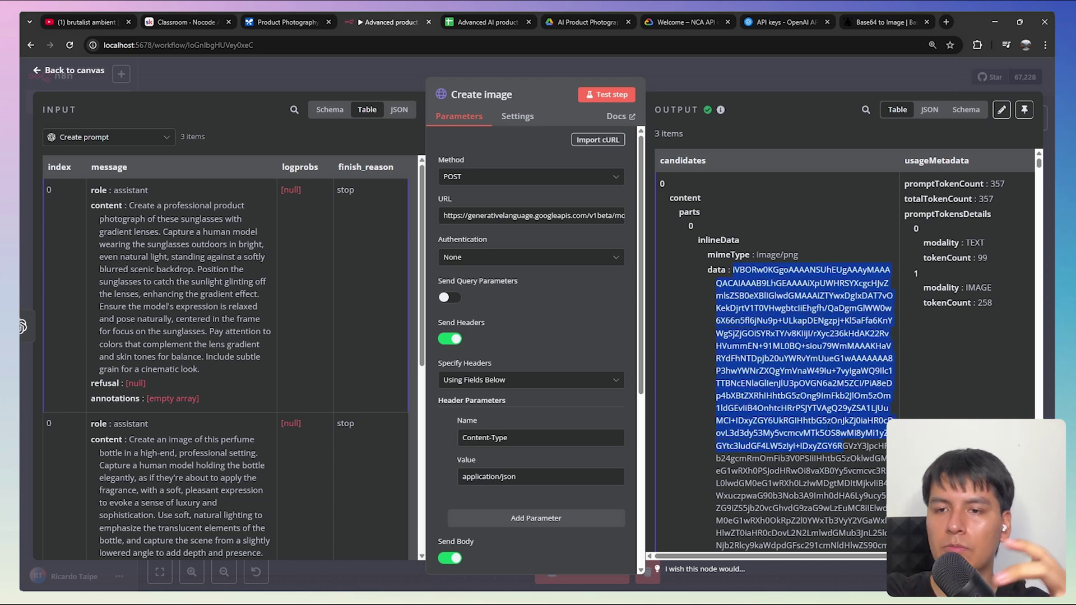
{"action": "left_click", "coordinate": [828, 428]}
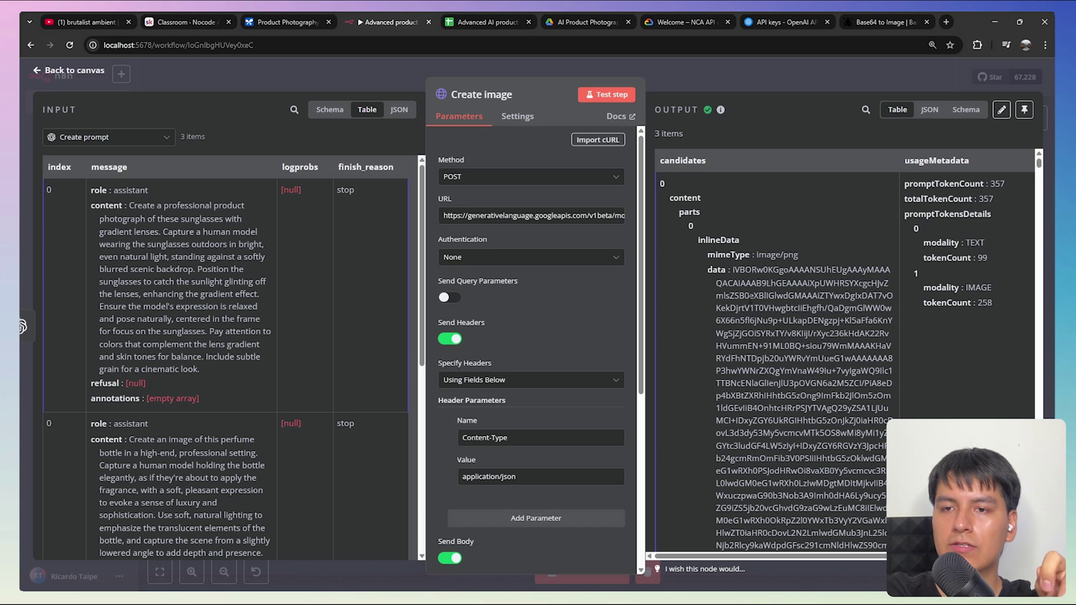
{"action": "triple_click", "coordinate": [751, 296]}
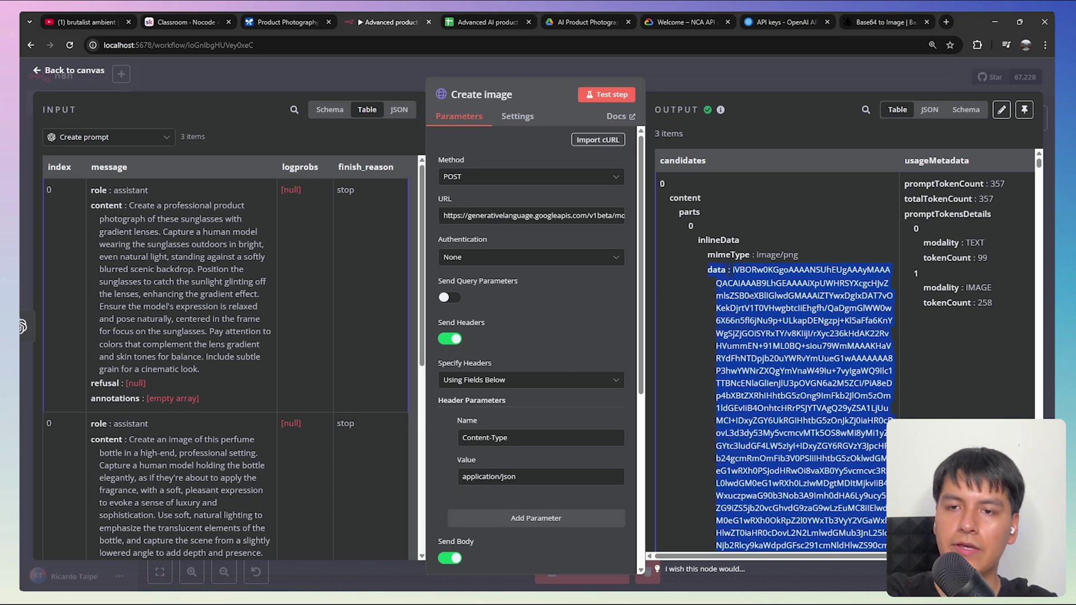
{"action": "key", "text": "ctrl+9"}
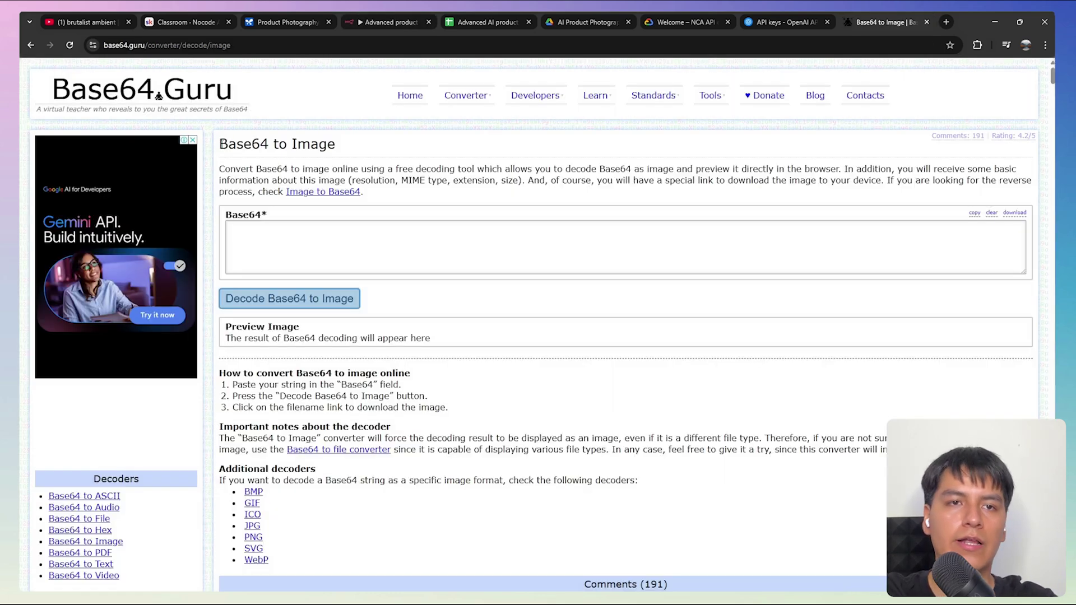
{"action": "left_click_drag", "start_coordinate": [220, 145], "coordinate": [338, 146]}
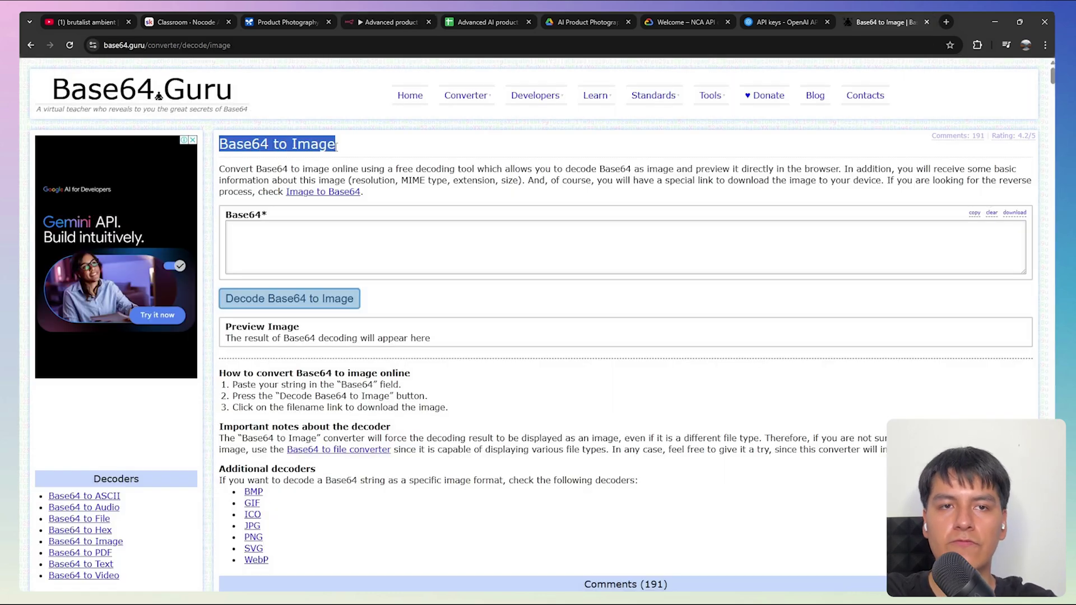
{"action": "left_click", "coordinate": [271, 230]}
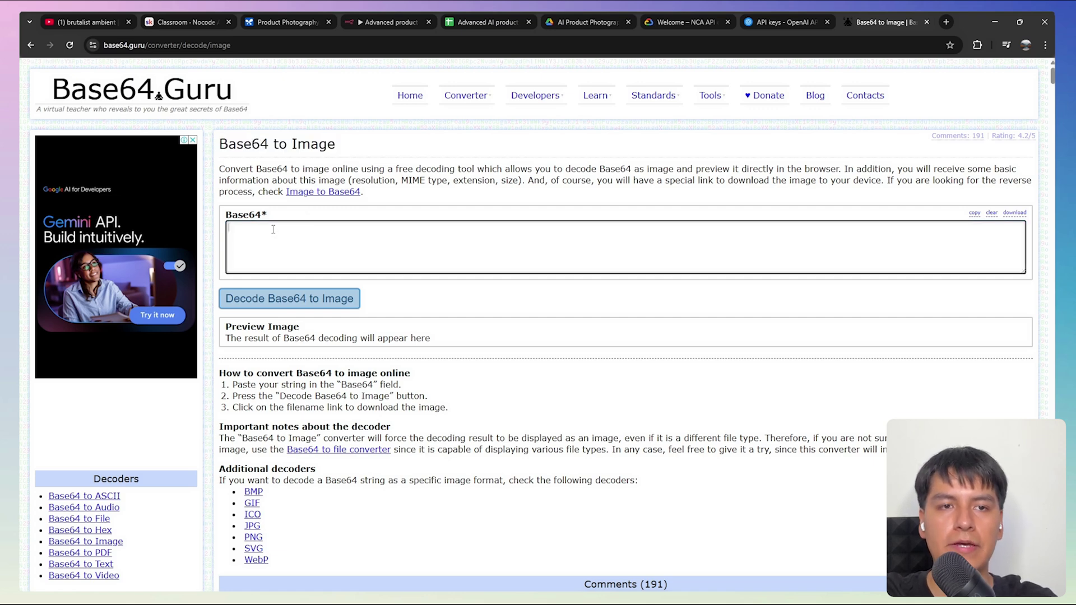
{"action": "key", "text": "ctrl+v"}
- Remove the "data:" prefix from the Base64 string, decode it to an image and inspect the preview
{"action": "left_click_drag", "start_coordinate": [249, 228], "coordinate": [229, 227]}
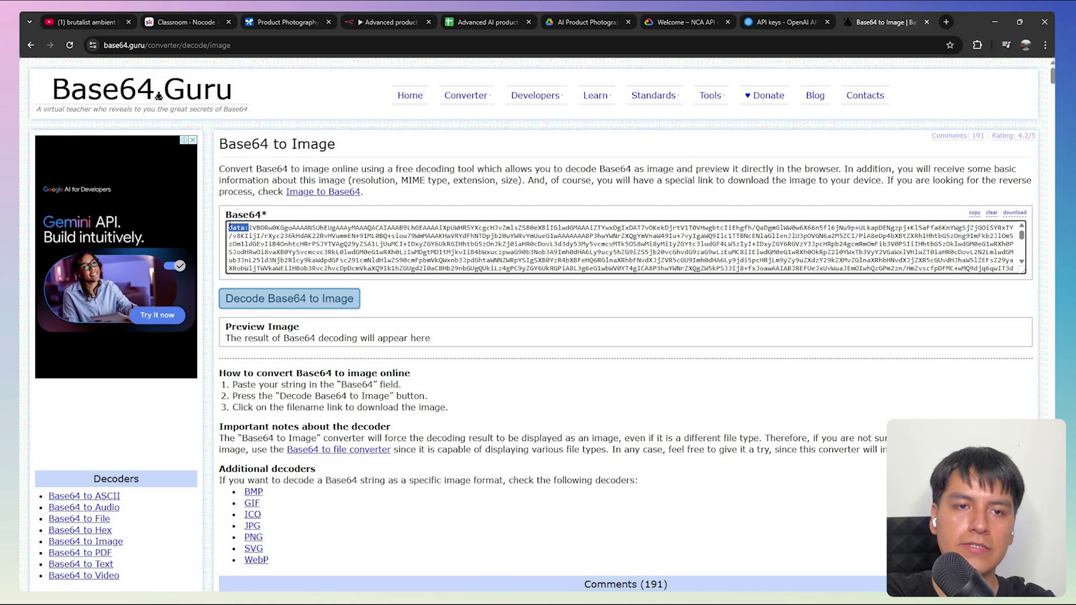
{"action": "key", "text": "BackSpace"}
{"action": "left_click", "coordinate": [307, 307]}
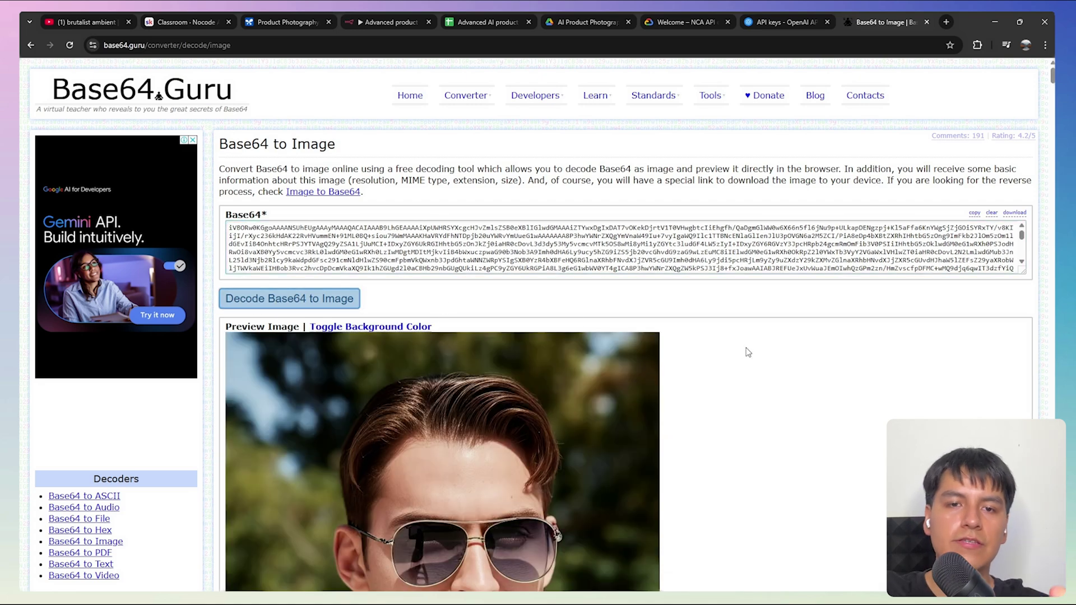
{"action": "scroll", "coordinate": [748, 352], "scroll_direction": "down", "scroll_amount": 4}
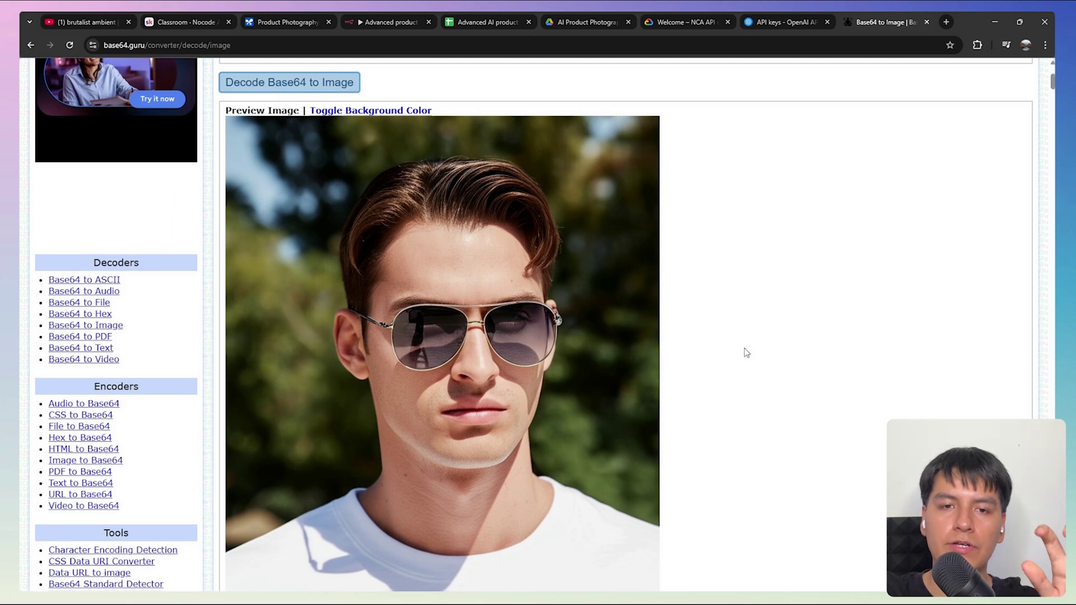
{"action": "scroll", "coordinate": [748, 352], "scroll_direction": "down", "scroll_amount": 1}
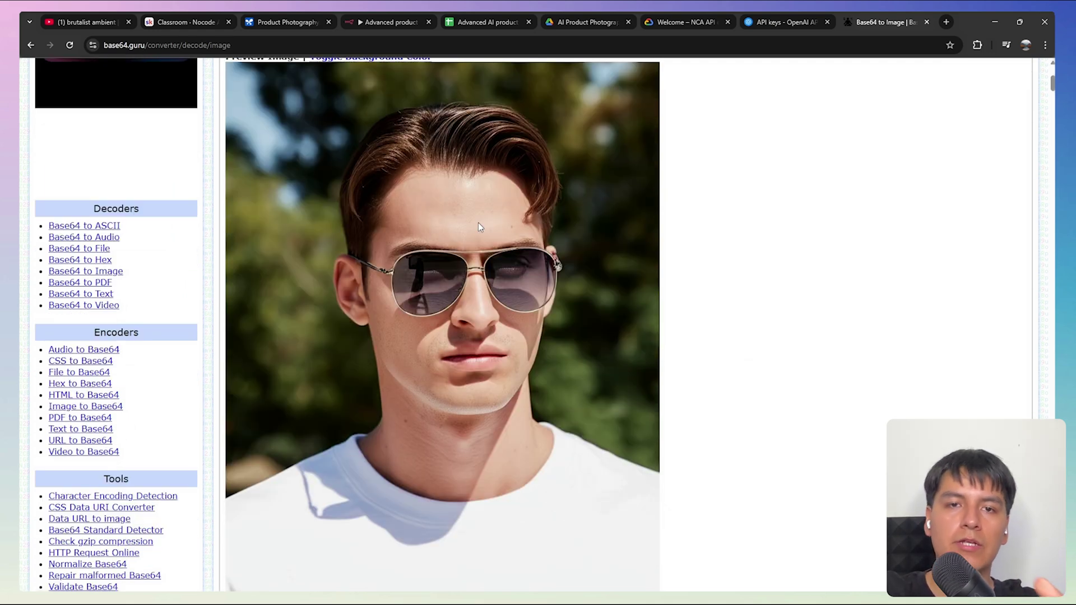
- Return to the n8n workflow and add a Convert to File node after Create image, using the Move Base64 String to File operation
{"action": "key", "text": "ctrl+4"}
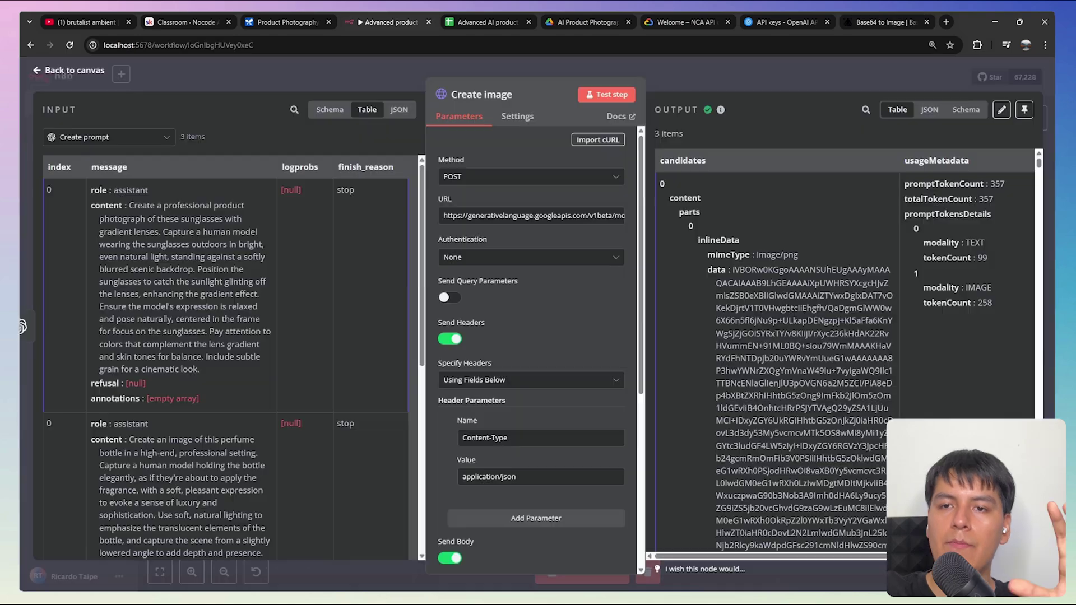
{"action": "left_click", "coordinate": [629, 66]}
{"action": "scroll", "coordinate": [652, 307], "scroll_direction": "up", "scroll_amount": 5}
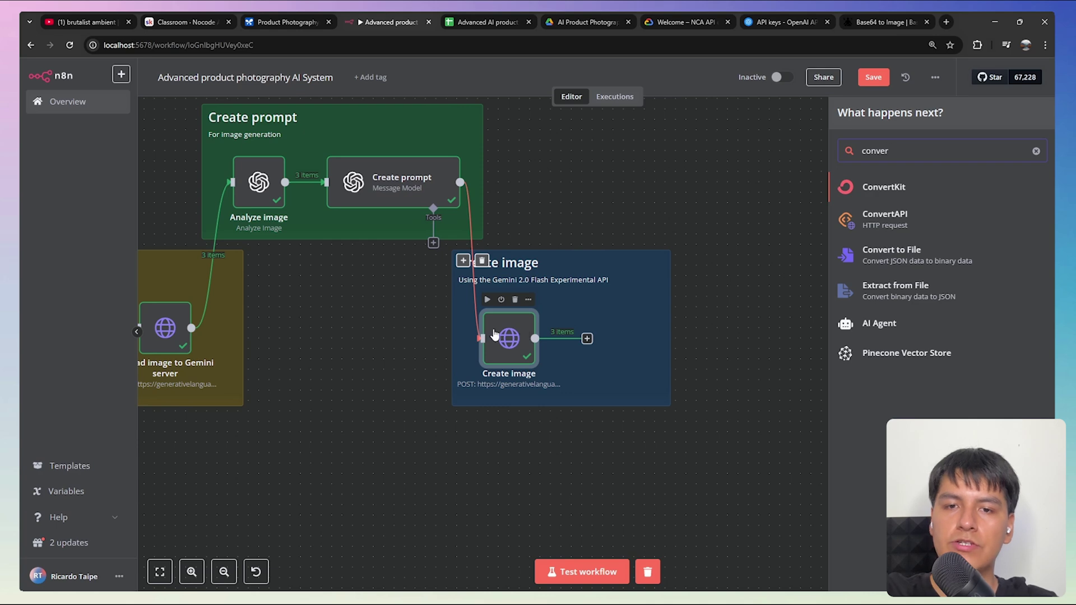
{"action": "left_click", "coordinate": [891, 255]}
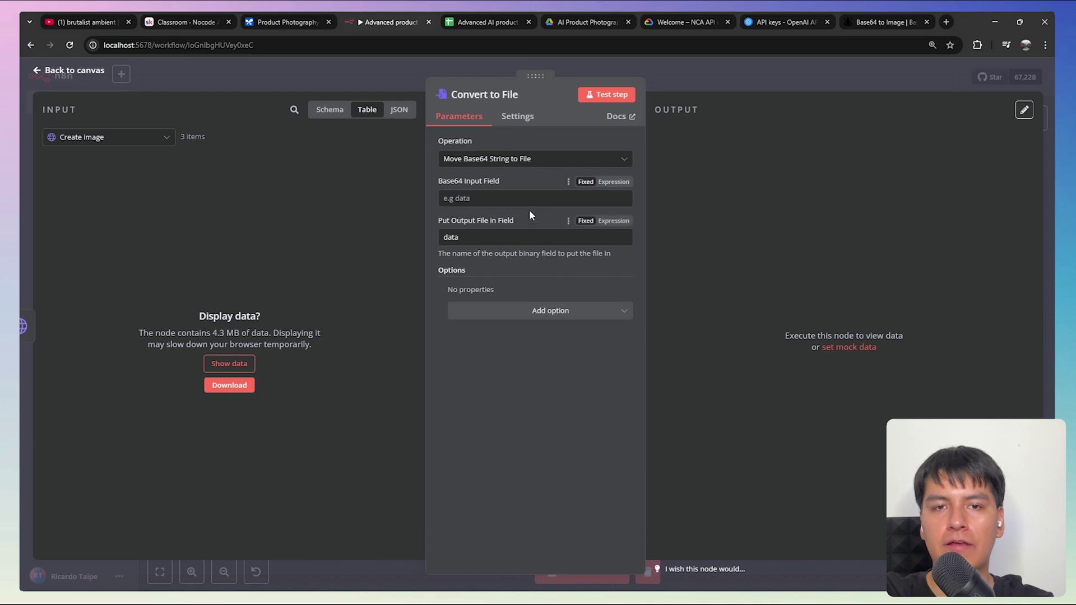
- Display Create image's large input data and map its inlineData "data" field to the Base64 Input Field of Convert to File
{"action": "left_click", "coordinate": [223, 369]}
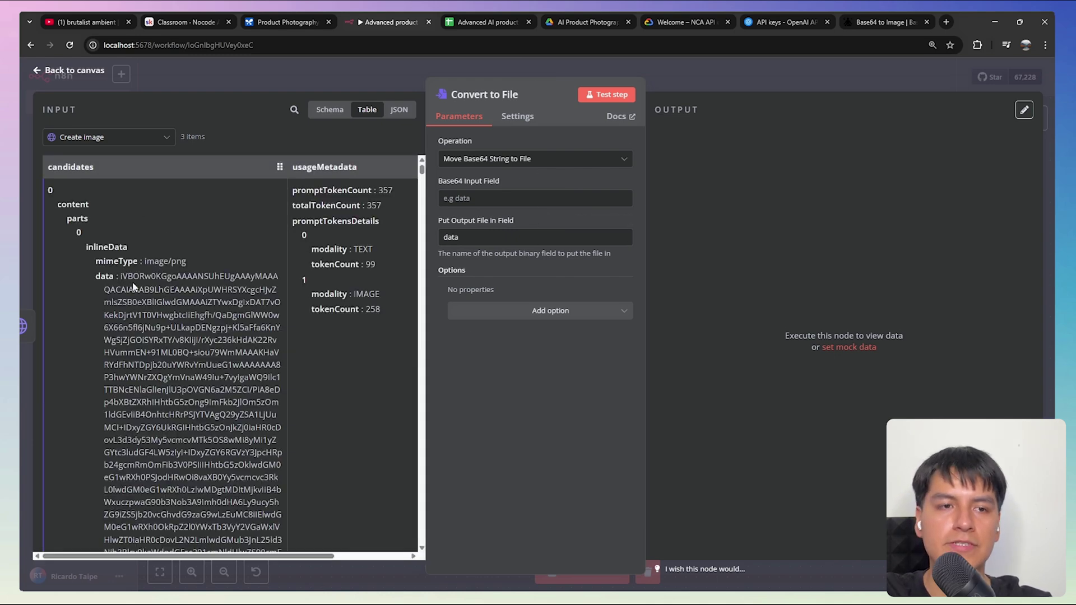
{"action": "scroll", "coordinate": [136, 285], "scroll_direction": "down", "scroll_amount": 5}
{"action": "scroll", "coordinate": [168, 302], "scroll_direction": "up", "scroll_amount": 5}
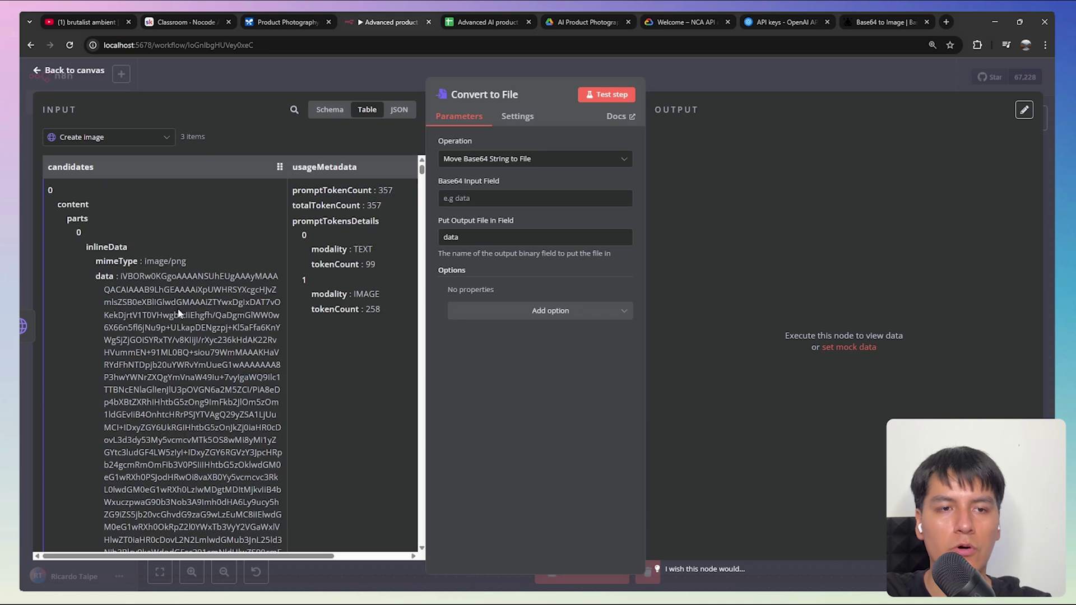
{"action": "left_click_drag", "start_coordinate": [439, 179], "coordinate": [506, 183]}
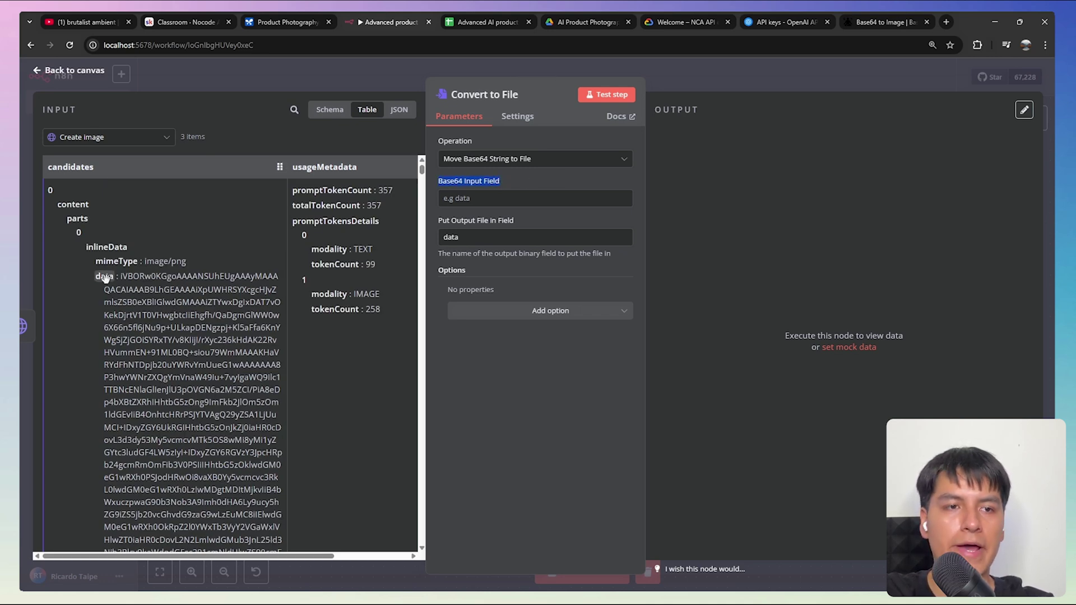
{"action": "left_click_drag", "start_coordinate": [105, 277], "coordinate": [479, 199]}
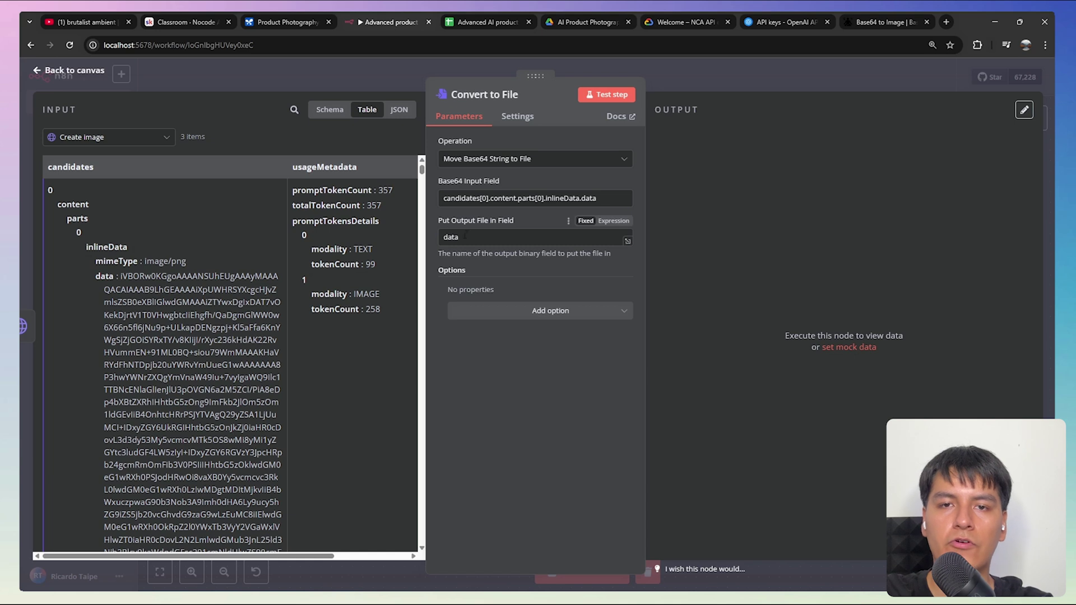
- Set Convert to File's output file field name to "outputImage"
{"action": "left_click", "coordinate": [466, 237]}
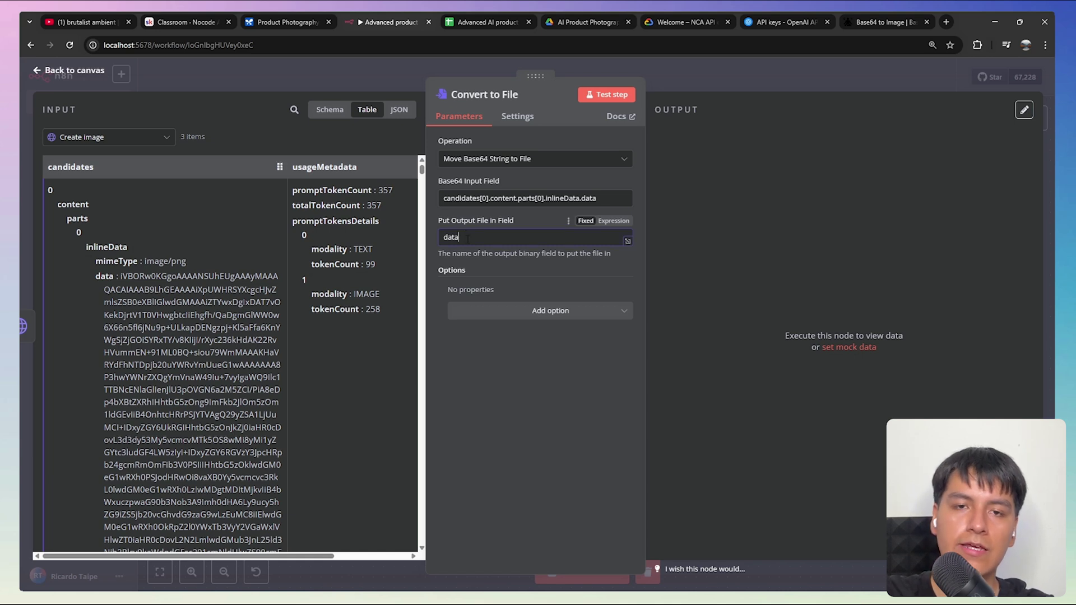
{"action": "key", "text": "BackSpace"}
{"action": "key", "text": "BackSpace"}
{"action": "key", "text": "BackSpace"}
{"action": "key", "text": "BackSpace"}
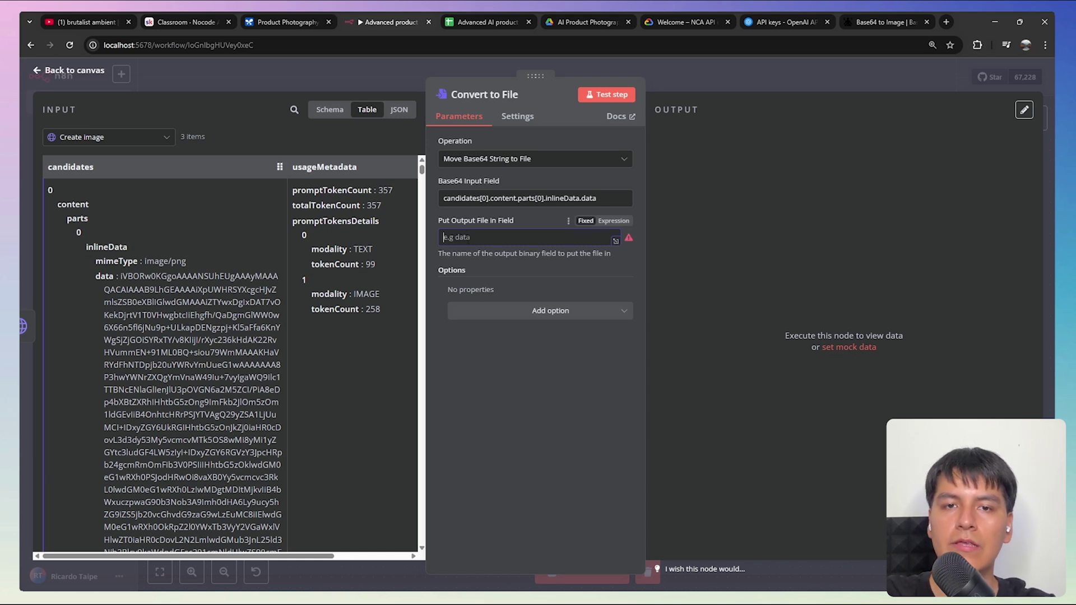
{"action": "type", "text": "outputimage"}
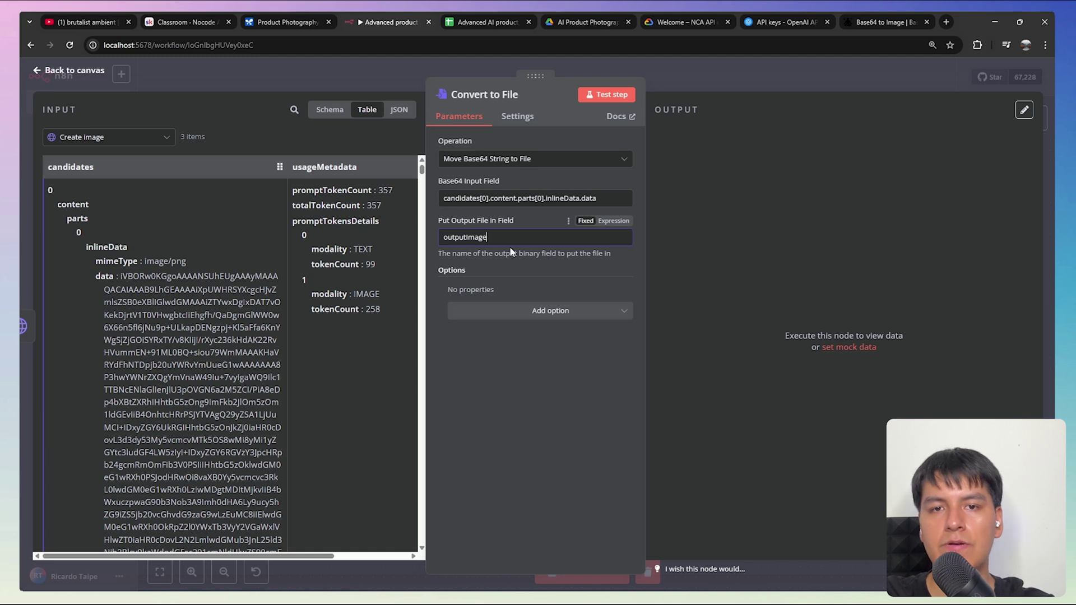
- Test the Convert to File node, view the first output image and return to the canvas
{"action": "left_click", "coordinate": [617, 94]}
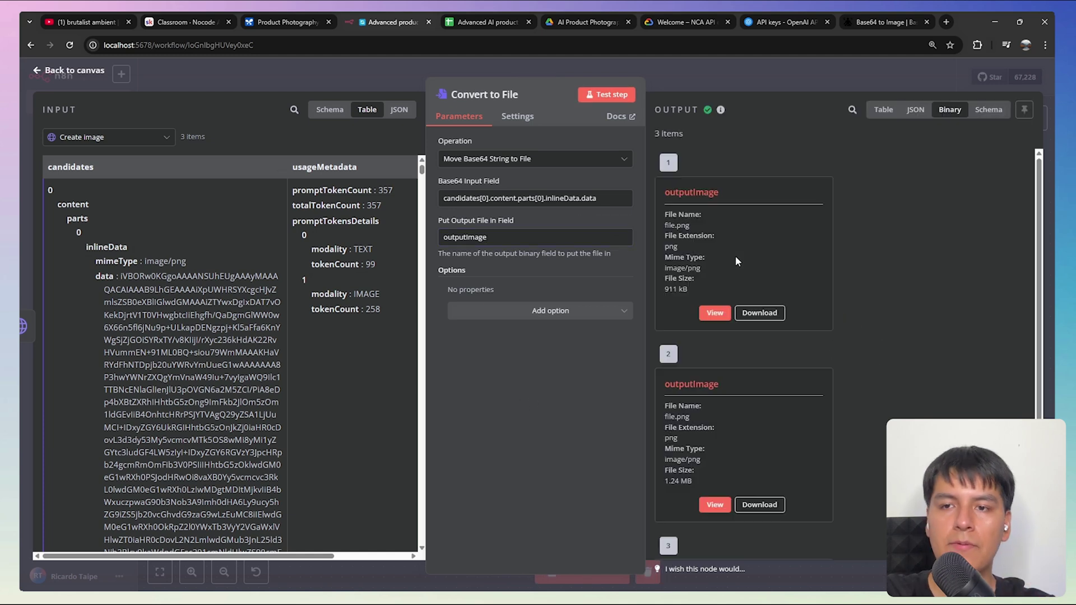
{"action": "scroll", "coordinate": [1024, 237], "scroll_direction": "down", "scroll_amount": 3}
{"action": "scroll", "coordinate": [994, 330], "scroll_direction": "up", "scroll_amount": 2}
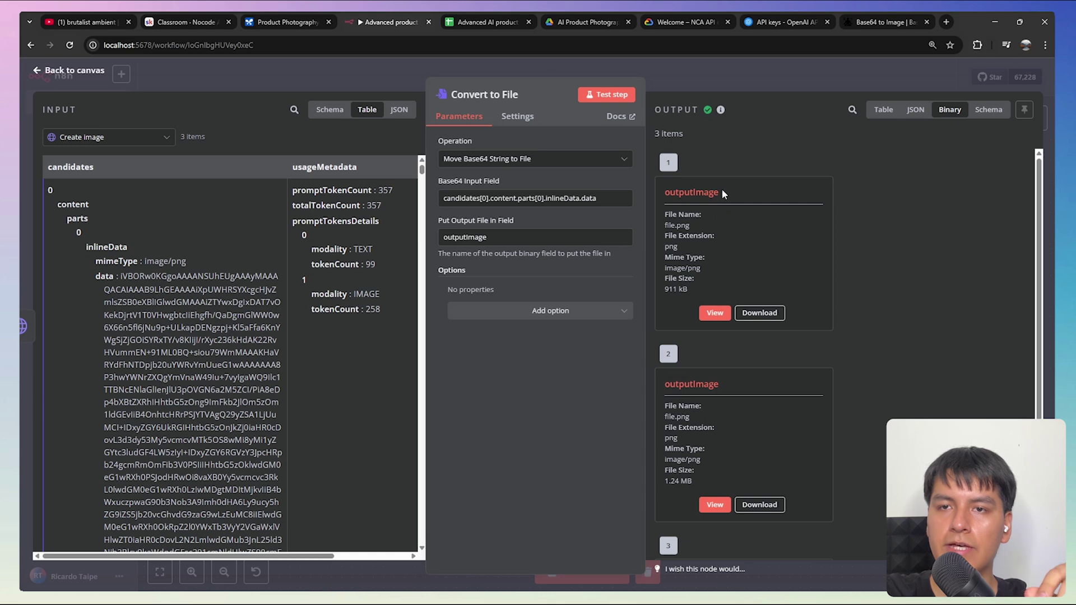
{"action": "left_click_drag", "start_coordinate": [721, 189], "coordinate": [666, 192]}
{"action": "left_click", "coordinate": [714, 314]}
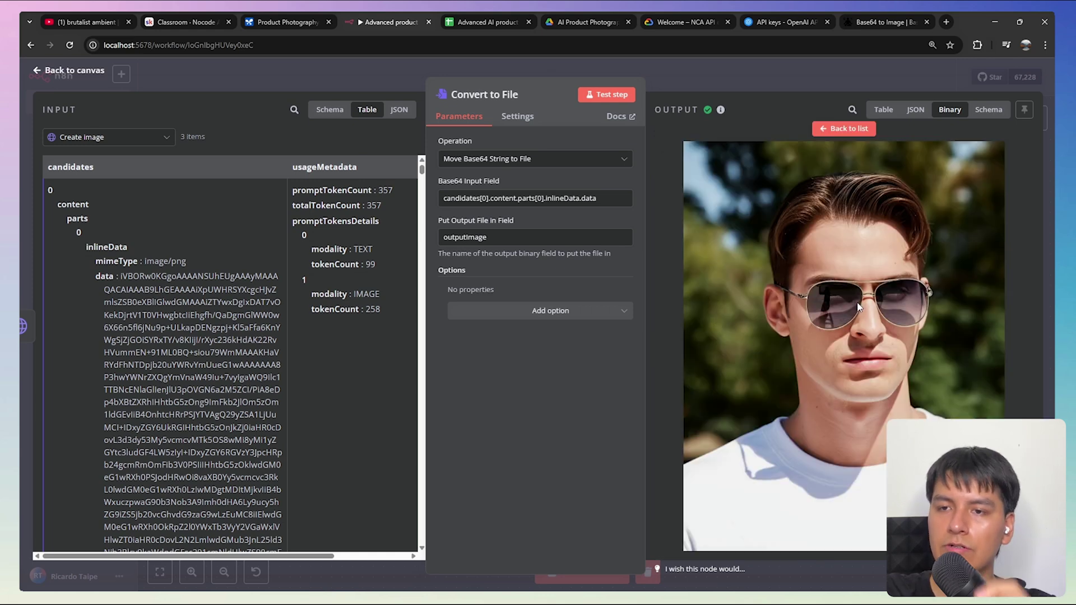
{"action": "key", "text": "Escape"}
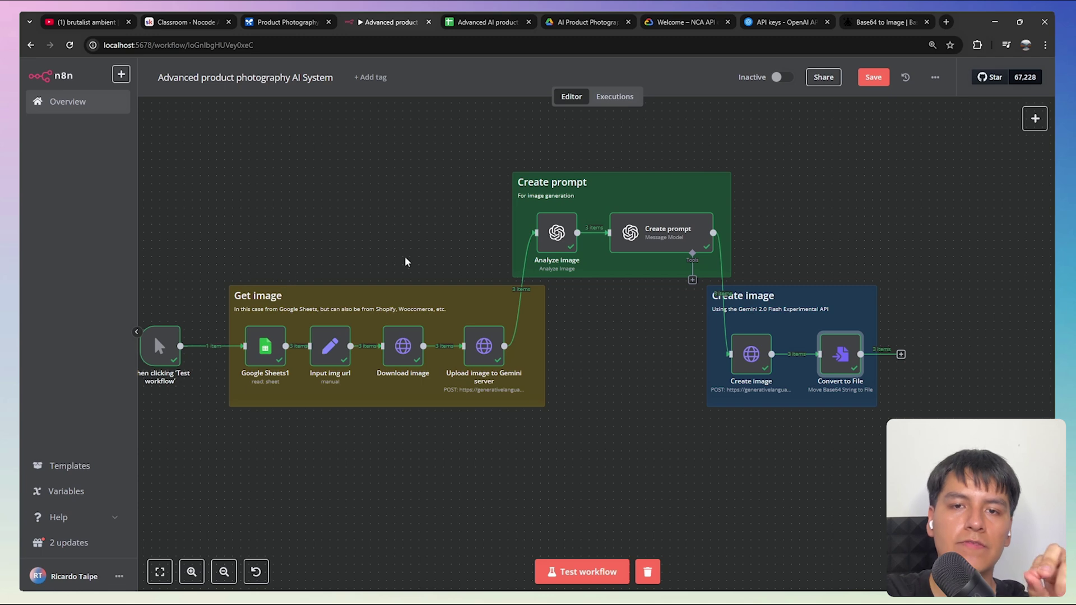
- Add a Google Drive node with the Upload file action after Convert to File
{"action": "left_click_drag", "start_coordinate": [815, 258], "coordinate": [451, 277]}
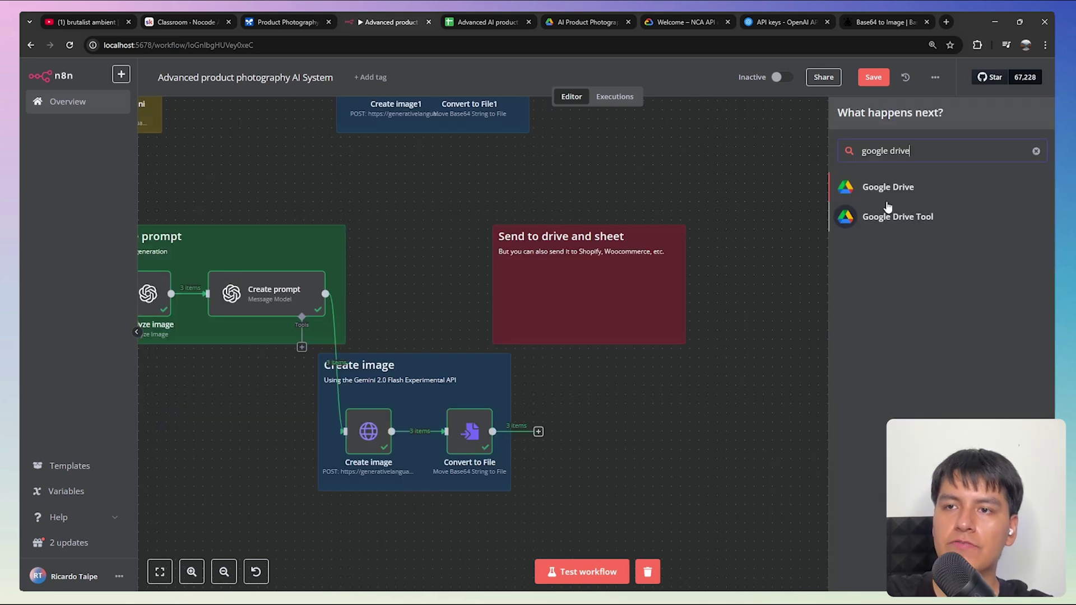
{"action": "left_click", "coordinate": [870, 192]}
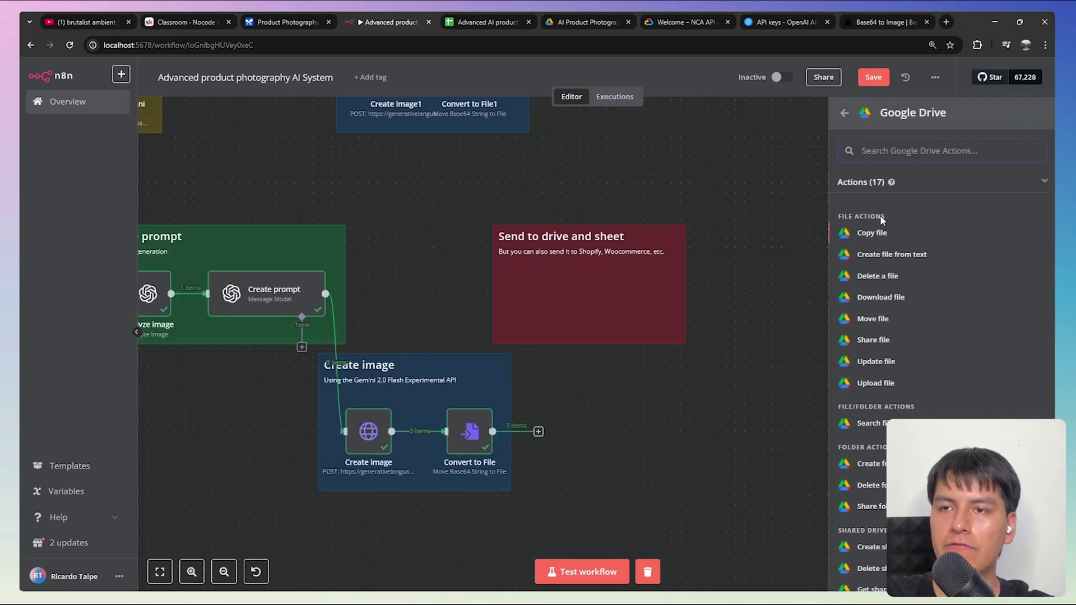
{"action": "left_click", "coordinate": [875, 383]}
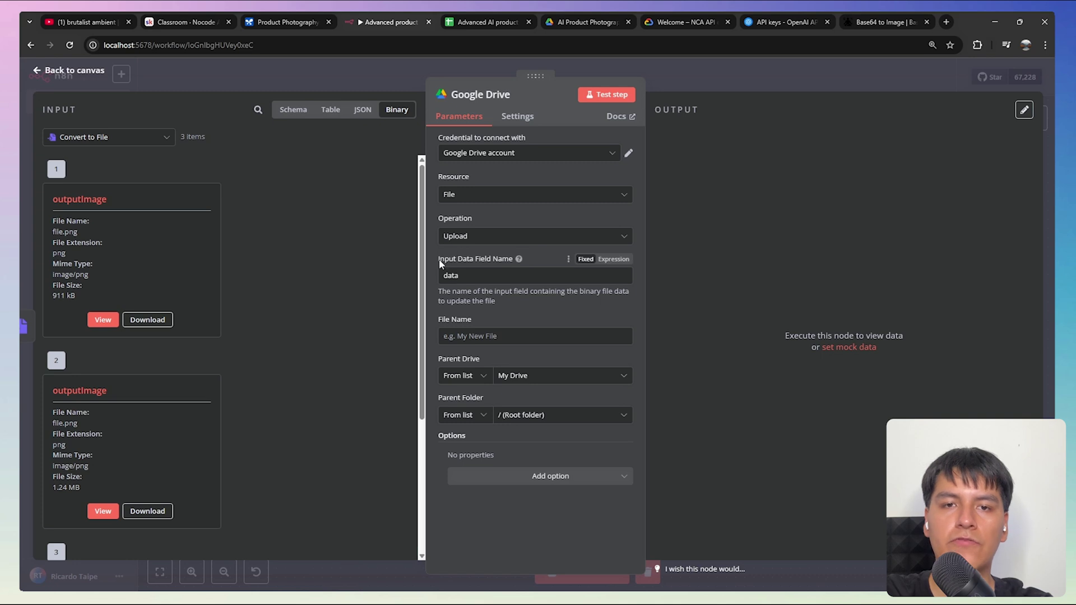
- Set the Google Drive node's Input Data Field Name to "outputImage"
{"action": "left_click_drag", "start_coordinate": [439, 259], "coordinate": [492, 262]}
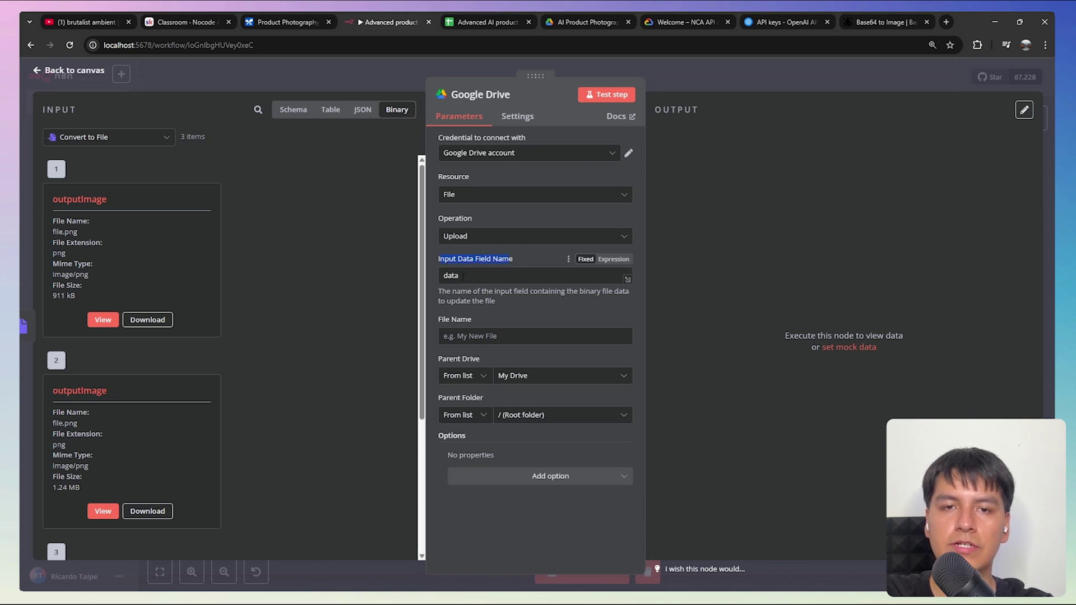
{"action": "left_click_drag", "start_coordinate": [109, 203], "coordinate": [52, 200]}
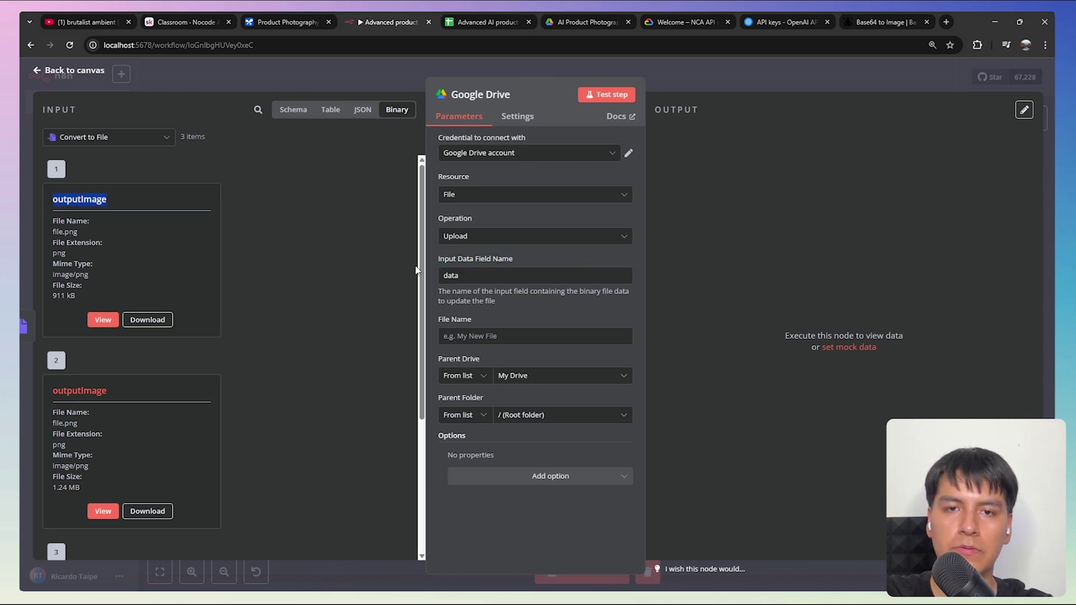
{"action": "double_click", "coordinate": [451, 275]}
{"action": "key", "text": "BackSpace"}
{"action": "type", "text": "ou"}
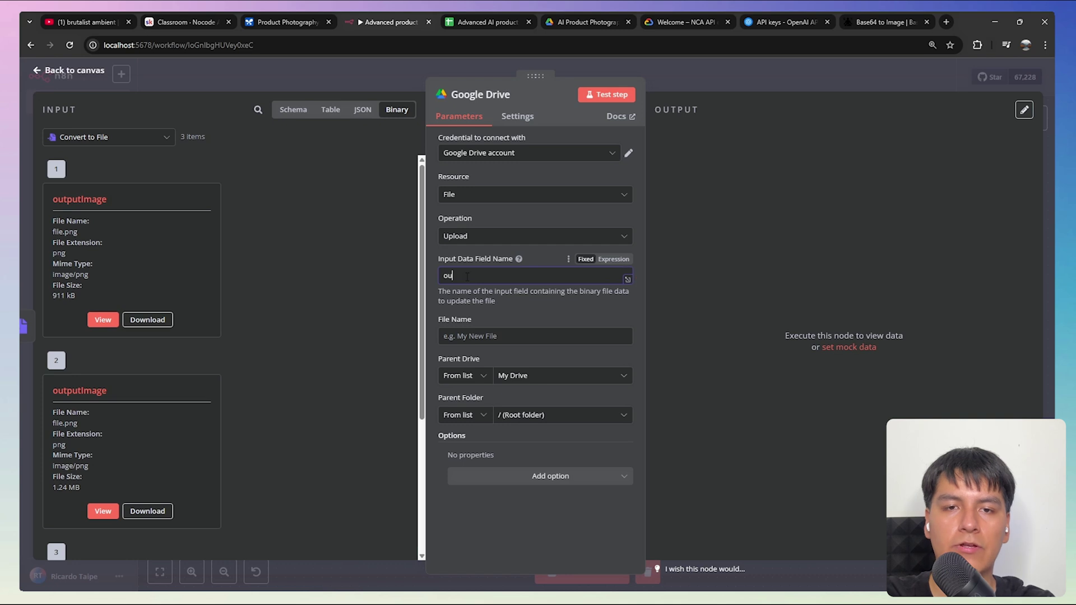
{"action": "type", "text": "tputImage"}
- Map the upload's File Name to the inputImageUrl field of the Input img url node
{"action": "left_click", "coordinate": [476, 336]}
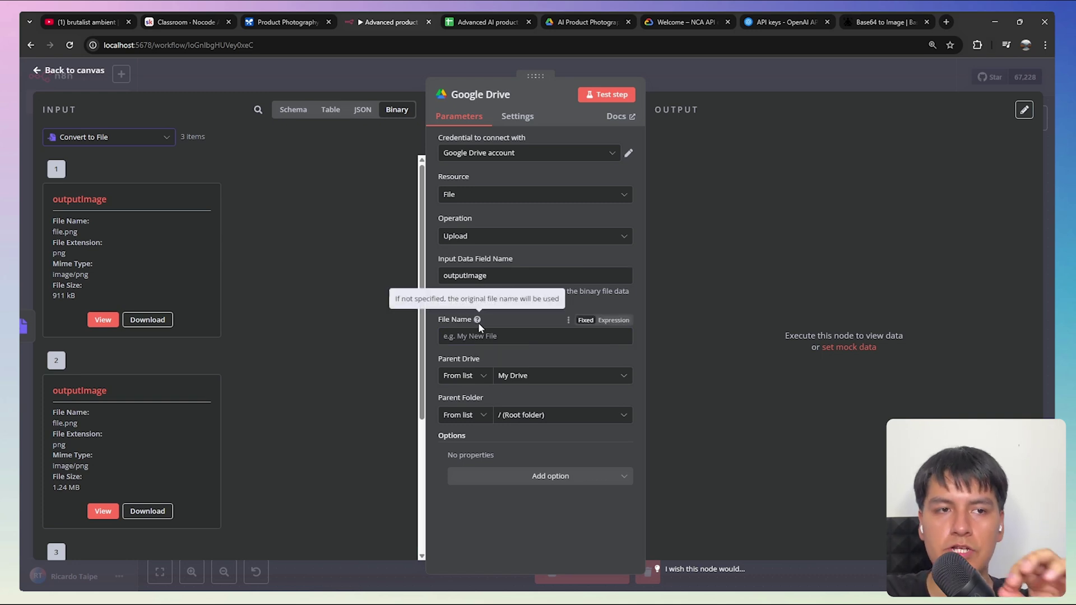
{"action": "left_click", "coordinate": [135, 141]}
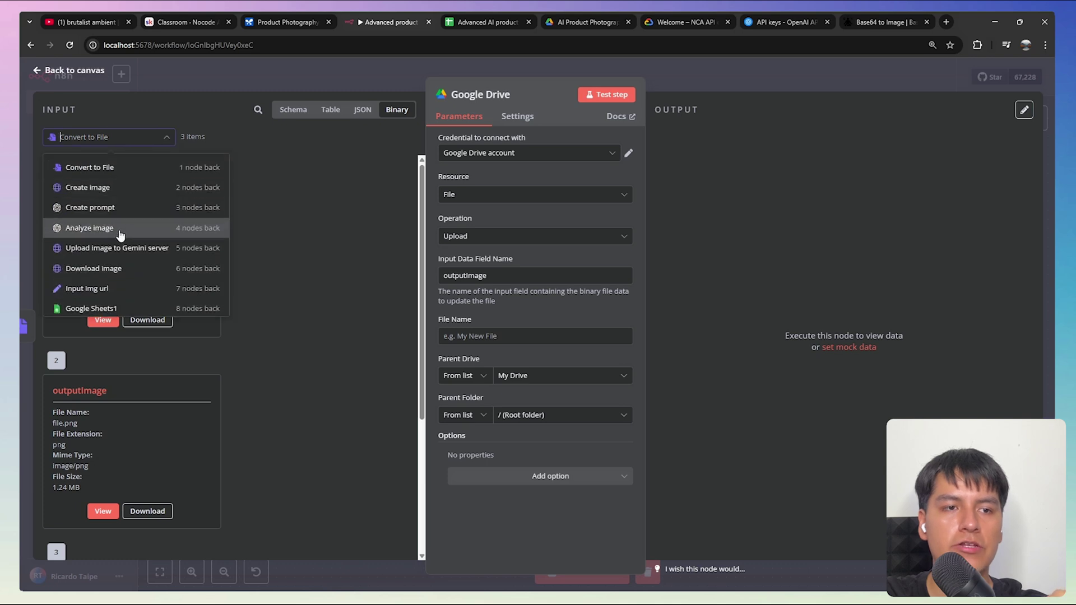
{"action": "left_click", "coordinate": [90, 289]}
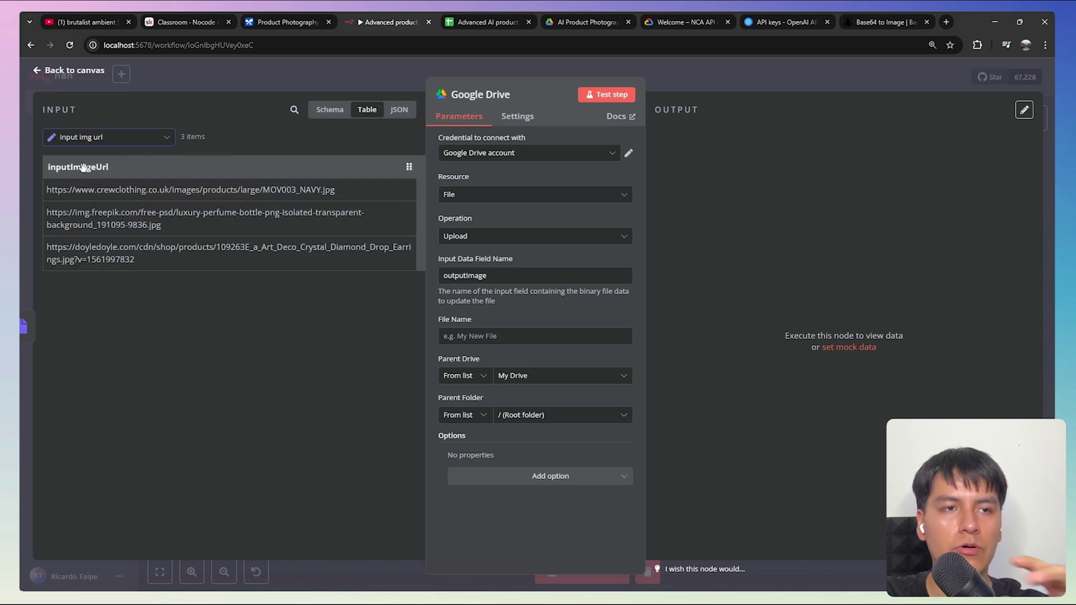
{"action": "left_click_drag", "start_coordinate": [82, 168], "coordinate": [479, 339]}
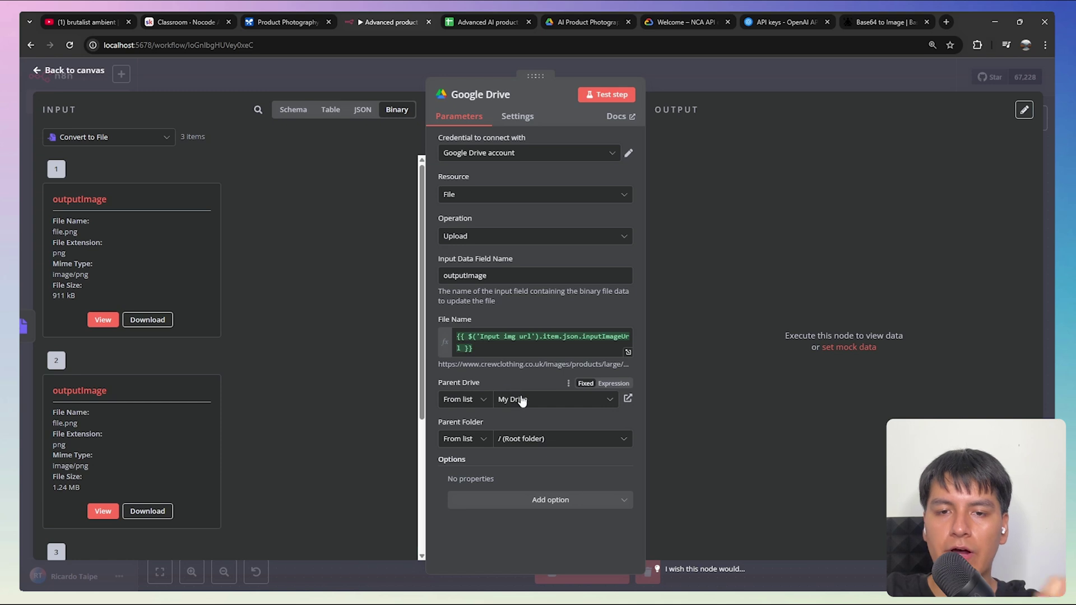
- Set the Google Drive node's Parent Folder by ID, using the folder ID from the AI Product Photography folder's Drive URL
{"action": "left_click", "coordinate": [470, 440]}
{"action": "key", "text": "ctrl+6"}
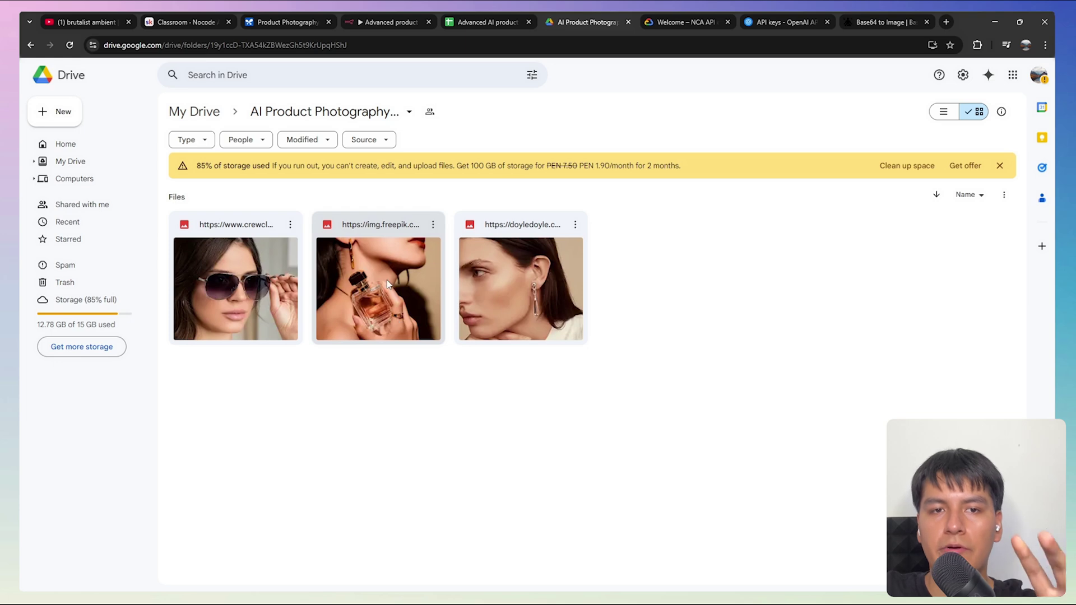
{"action": "left_click", "coordinate": [280, 46]}
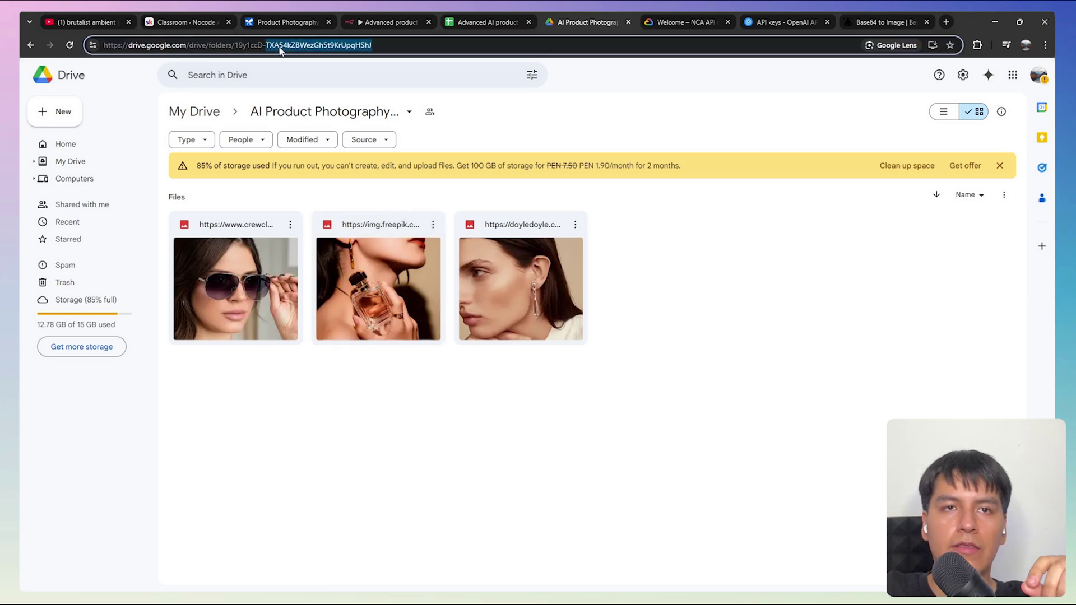
{"action": "key", "text": "Right"}
{"action": "left_click_drag", "start_coordinate": [373, 45], "coordinate": [234, 44]}
{"action": "key", "text": "ctrl+c"}
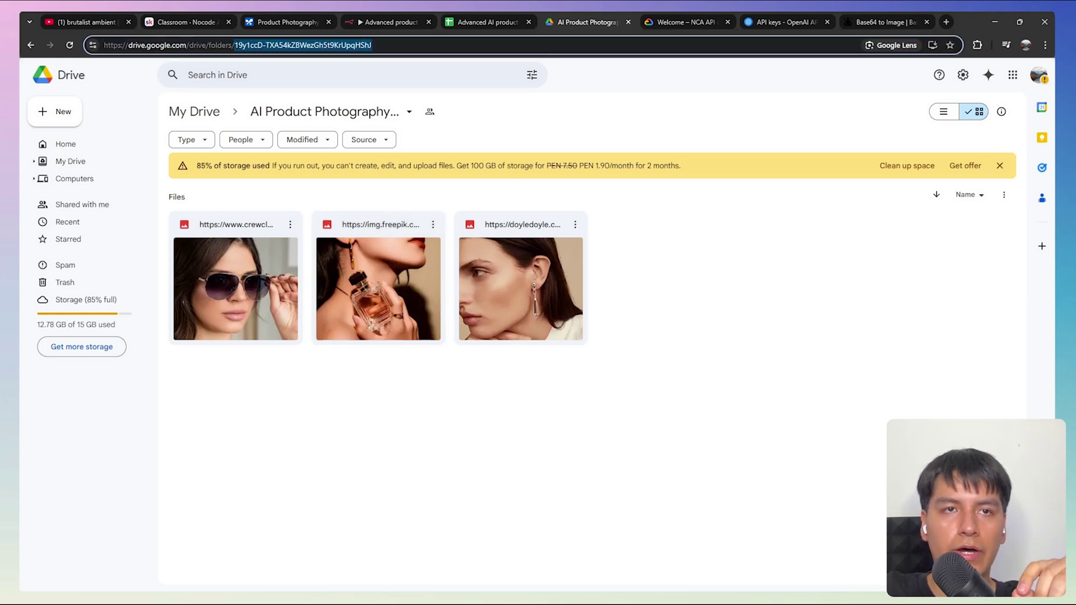
{"action": "left_click", "coordinate": [386, 22]}
{"action": "double_click", "coordinate": [521, 438]}
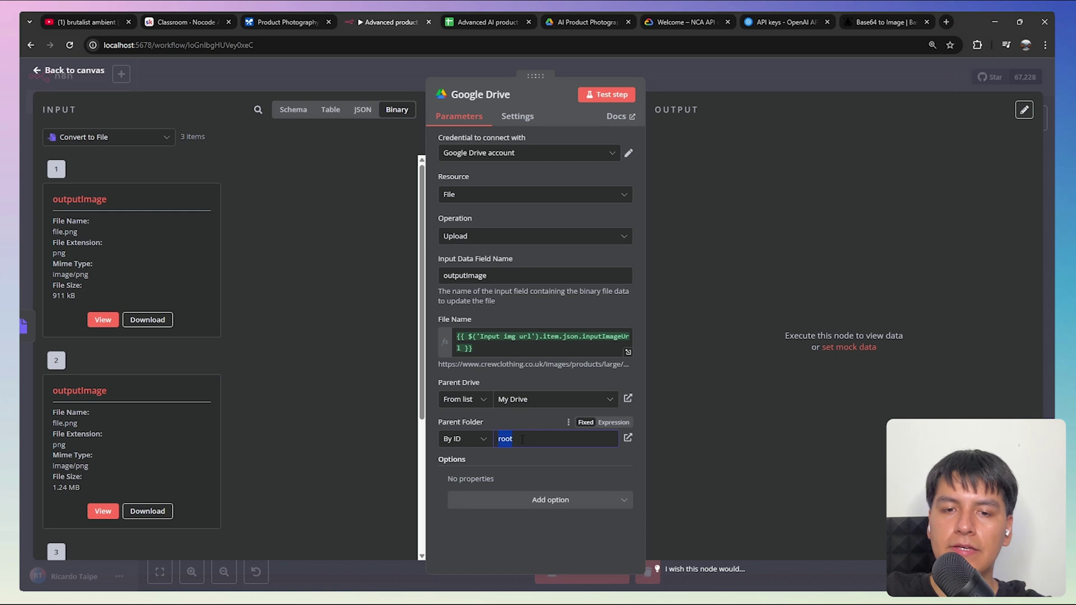
{"action": "key", "text": "BackSpace"}
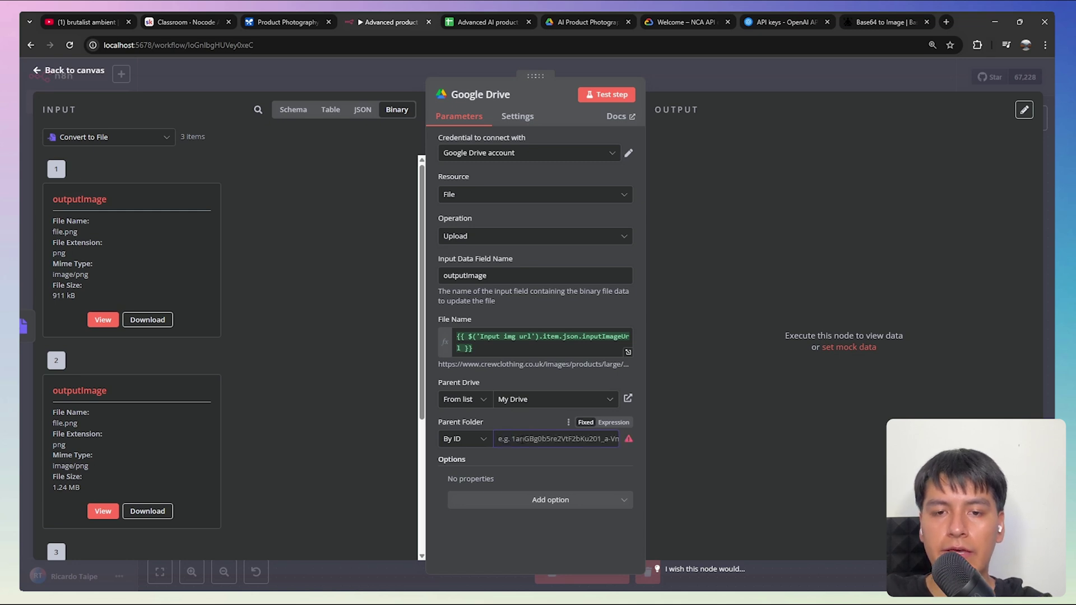
{"action": "key", "text": "ctrl+v"}
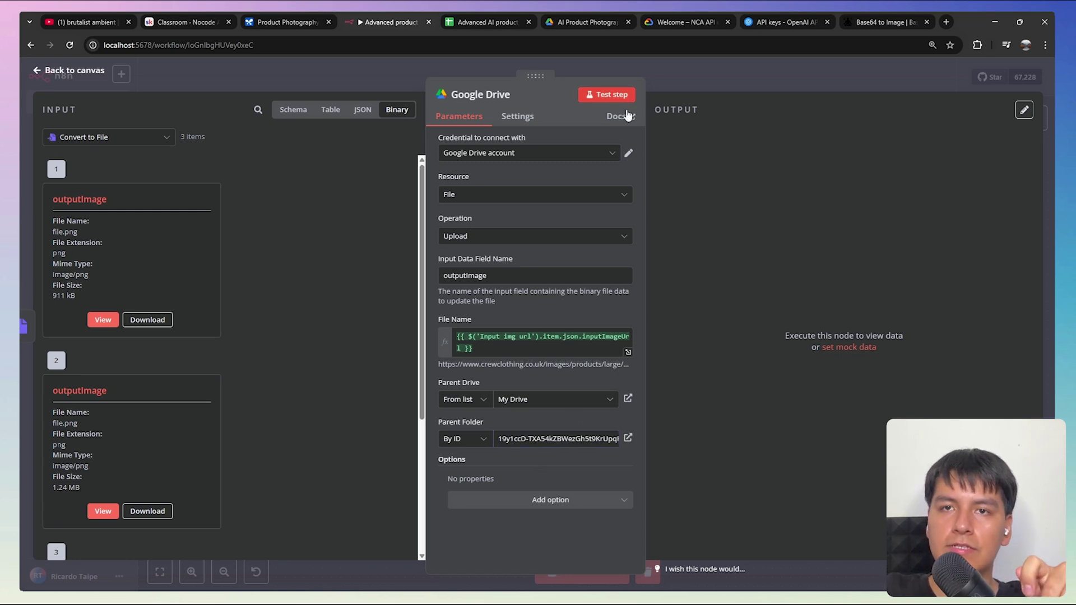
- Test the Google Drive node and view the uploaded product images in the AI Product Photography folder
{"action": "left_click", "coordinate": [619, 95]}
{"action": "left_click_drag", "start_coordinate": [1039, 192], "coordinate": [1054, 397]}
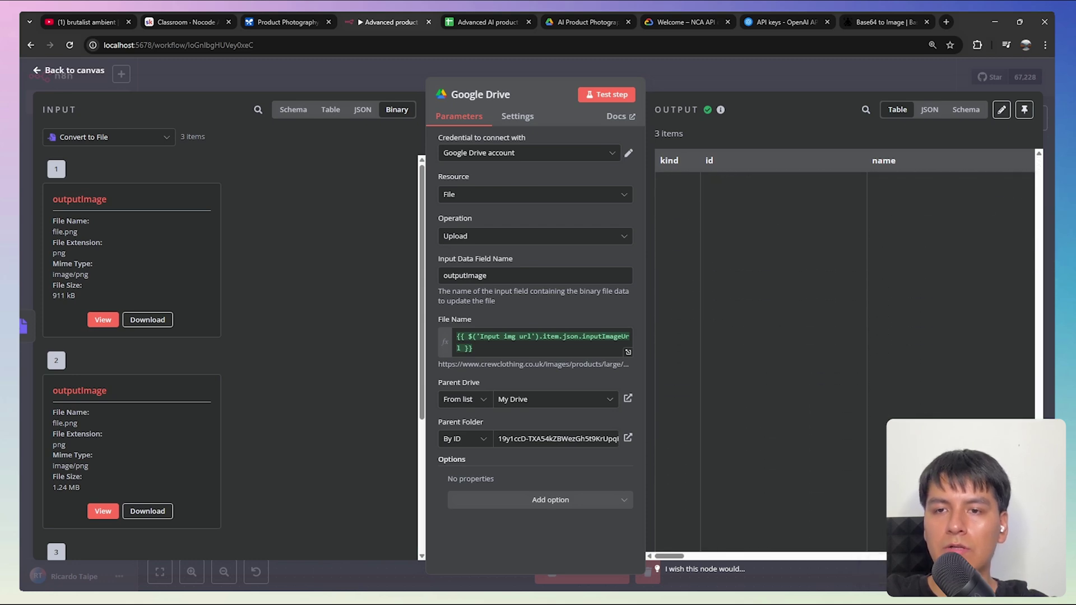
{"action": "left_click", "coordinate": [607, 17]}
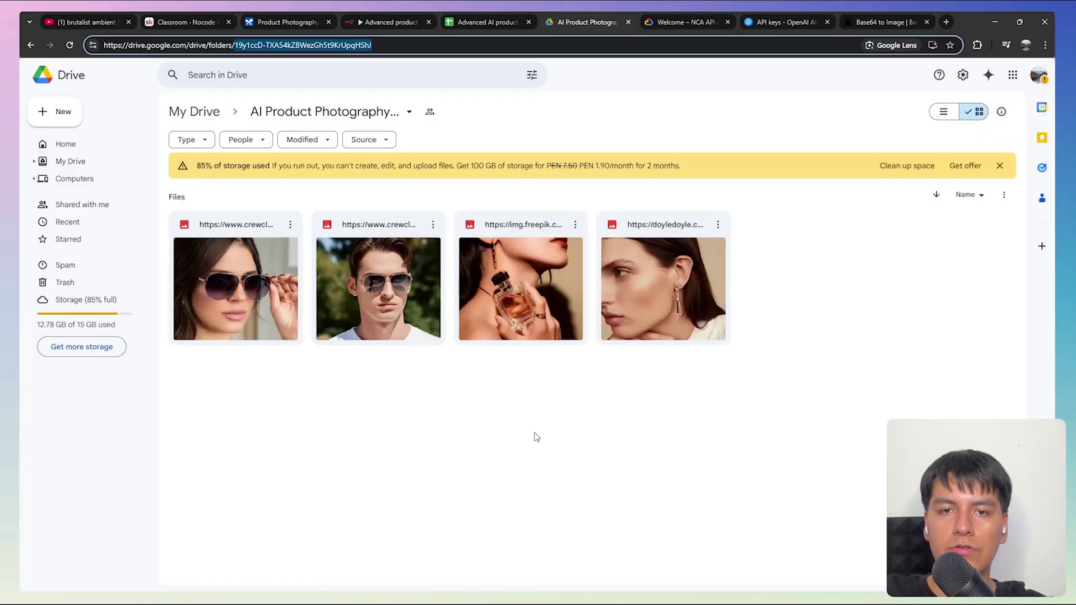
{"action": "key", "text": "Return"}
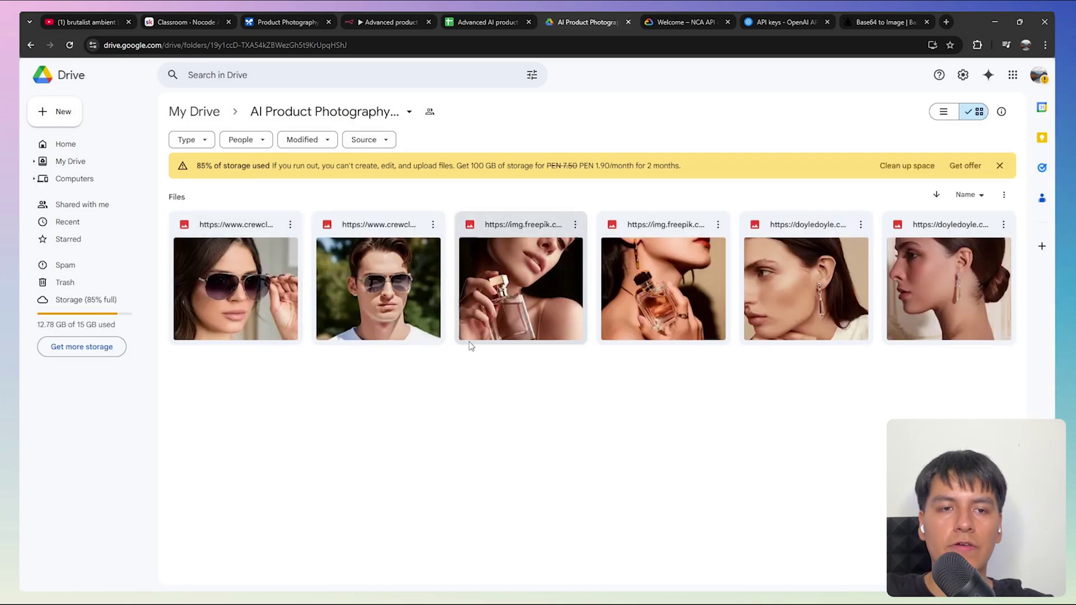
{"action": "double_click", "coordinate": [378, 288]}
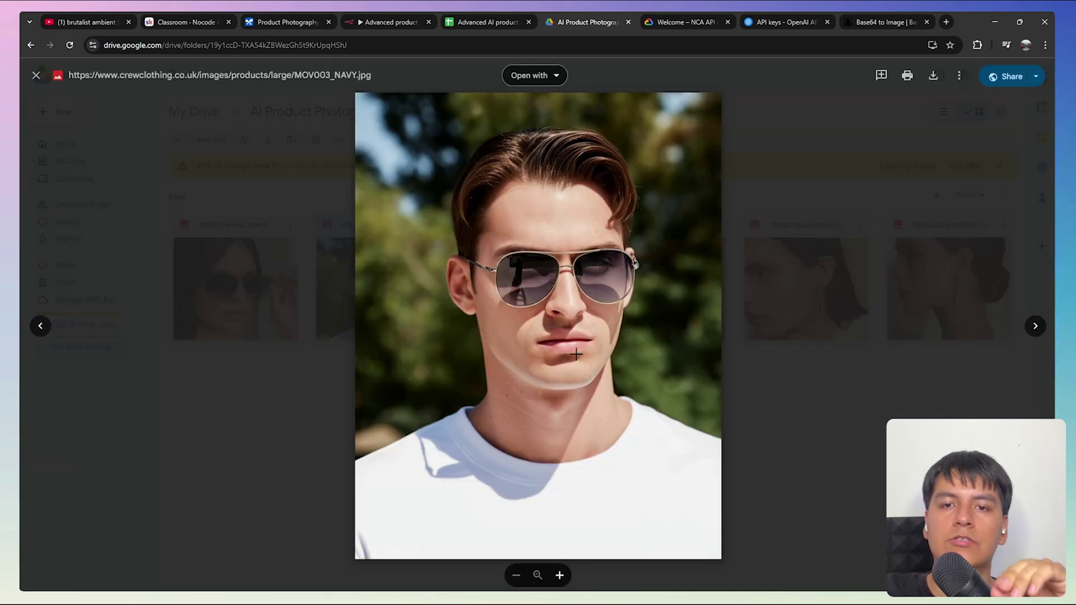
{"action": "key", "text": "Right"}
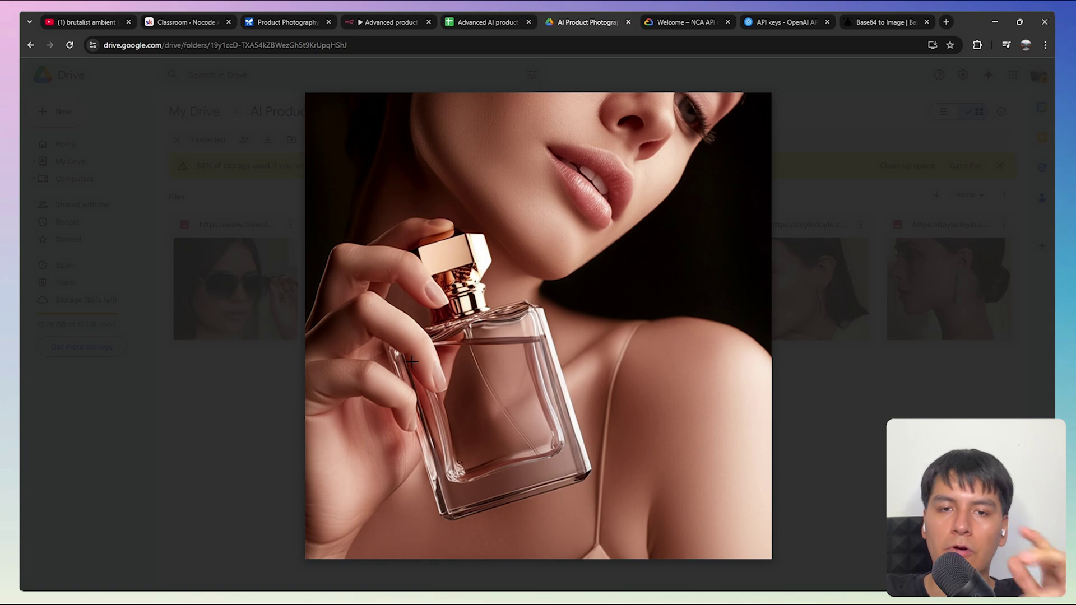
{"action": "key", "text": "Right"}
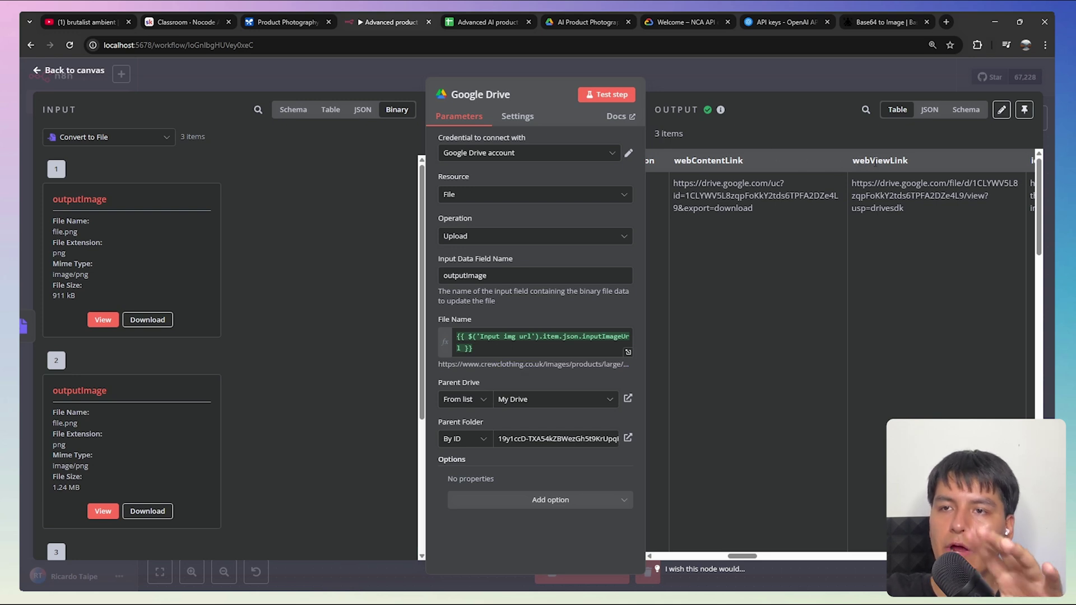
- Open the first uploaded image's webViewLink in a new browser tab and check the spreadsheet's Generated image column
{"action": "left_click_drag", "start_coordinate": [905, 209], "coordinate": [848, 184]}
{"action": "key", "text": "ctrl+c"}
{"action": "left_click", "coordinate": [946, 28]}
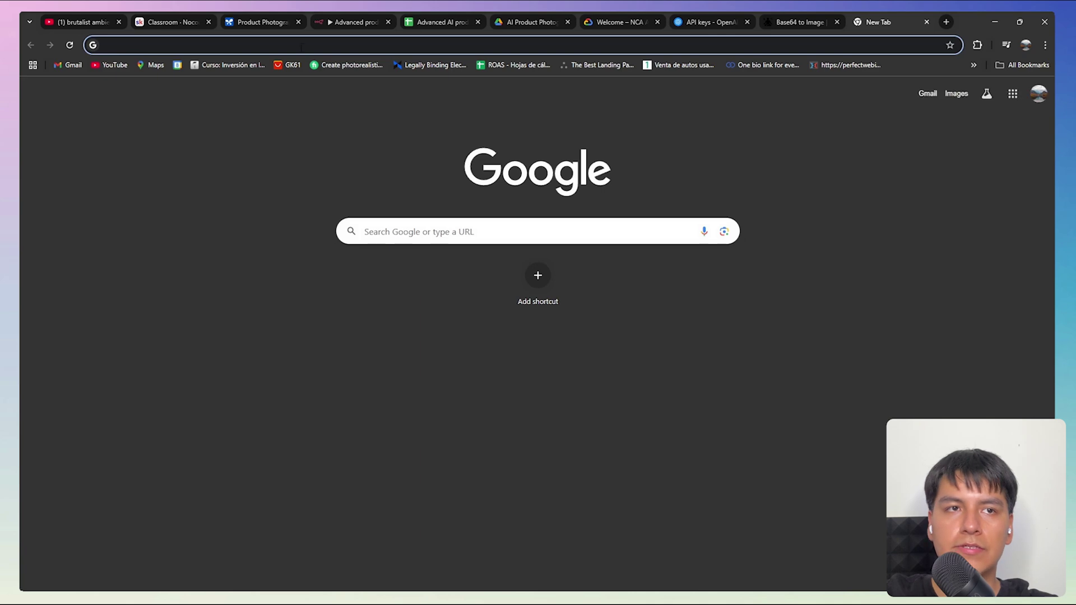
{"action": "key", "text": "ctrl+v"}
{"action": "key", "text": "Return"}
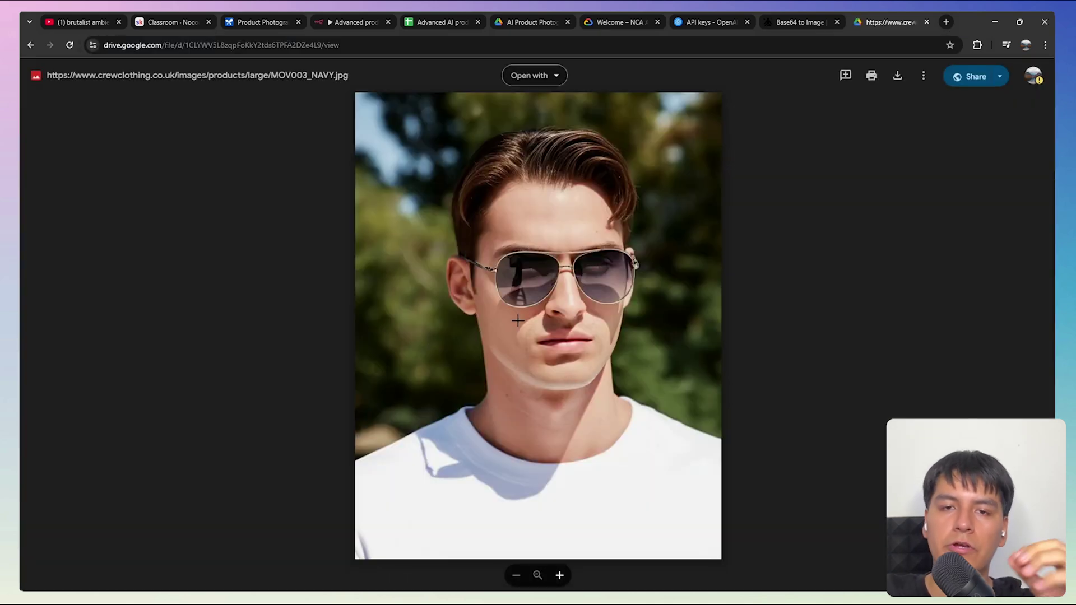
{"action": "left_click", "coordinate": [353, 22]}
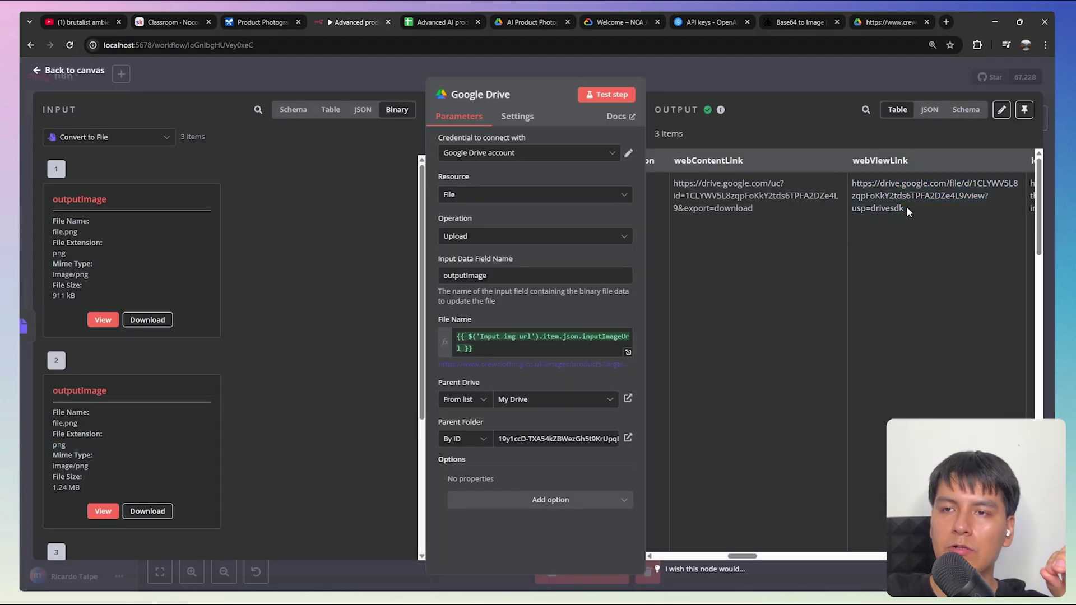
{"action": "left_click", "coordinate": [442, 22]}
{"action": "left_click", "coordinate": [331, 168]}
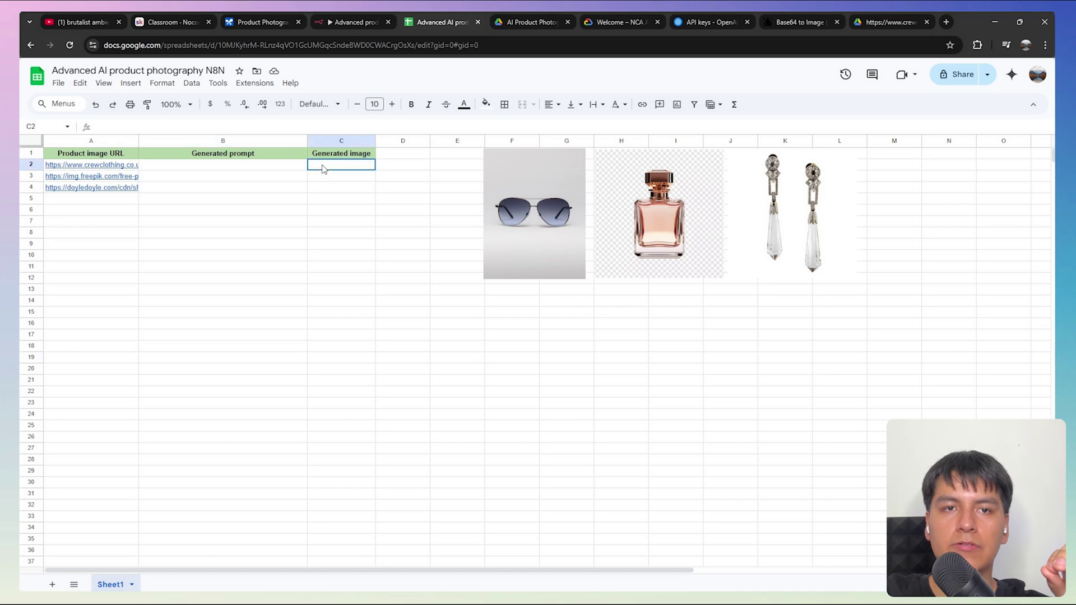
{"action": "left_click", "coordinate": [330, 178]}
- Add a Google Sheets node with the "Append or update row in sheet" action after the Google Drive node
{"action": "key", "text": "ctrl+shift+Tab"}
{"action": "left_click", "coordinate": [567, 346]}
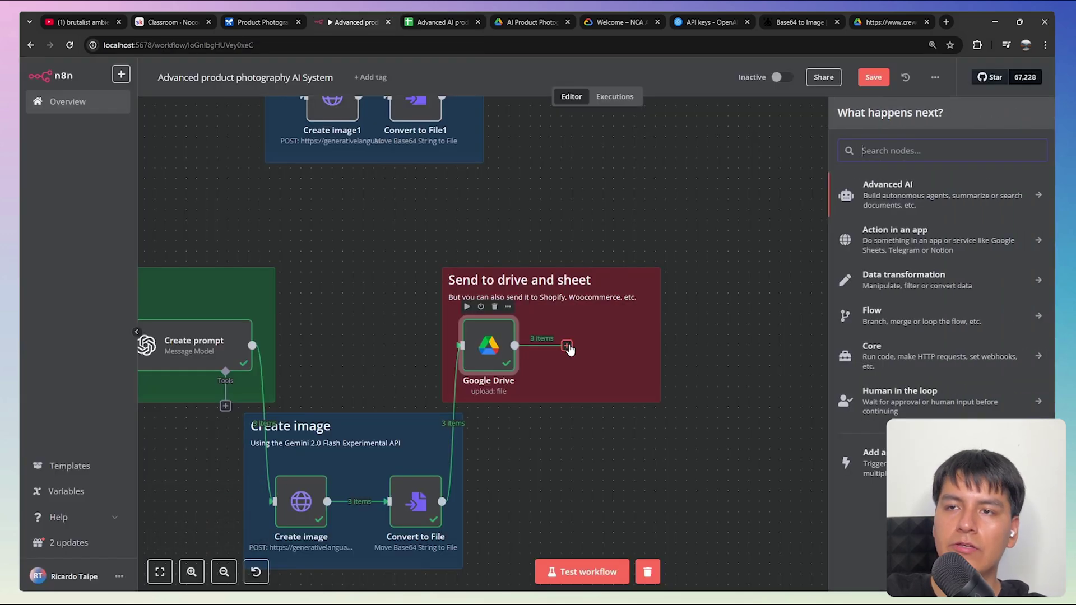
{"action": "type", "text": "google"}
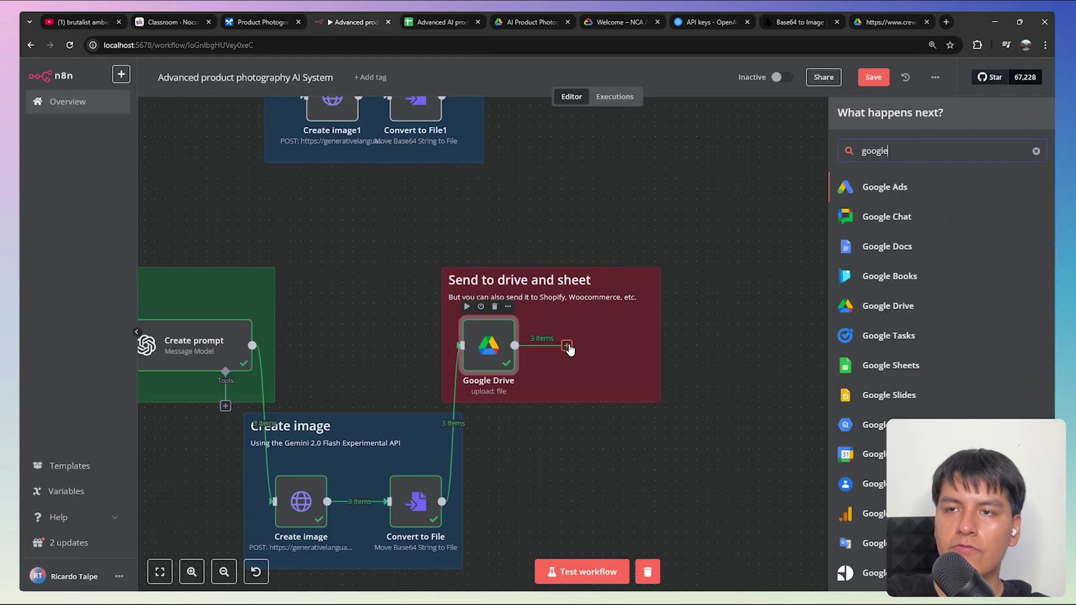
{"action": "left_click", "coordinate": [874, 365]}
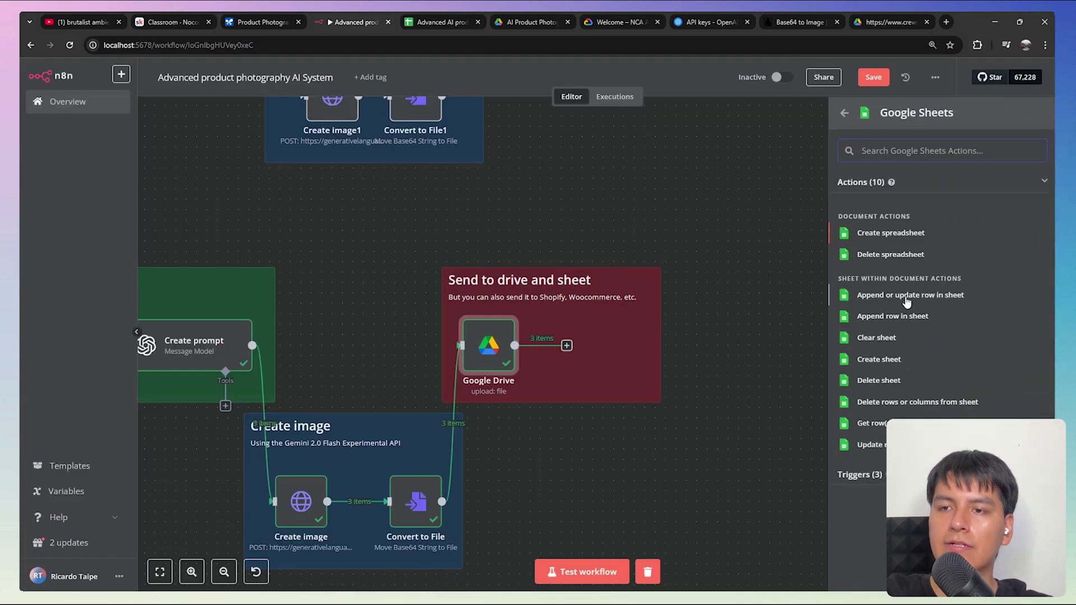
{"action": "left_click", "coordinate": [867, 294]}
- Select the "Advanced AI product photography N8N" document and its Sheet1 in the new Google Sheets node
{"action": "left_click", "coordinate": [525, 279]}
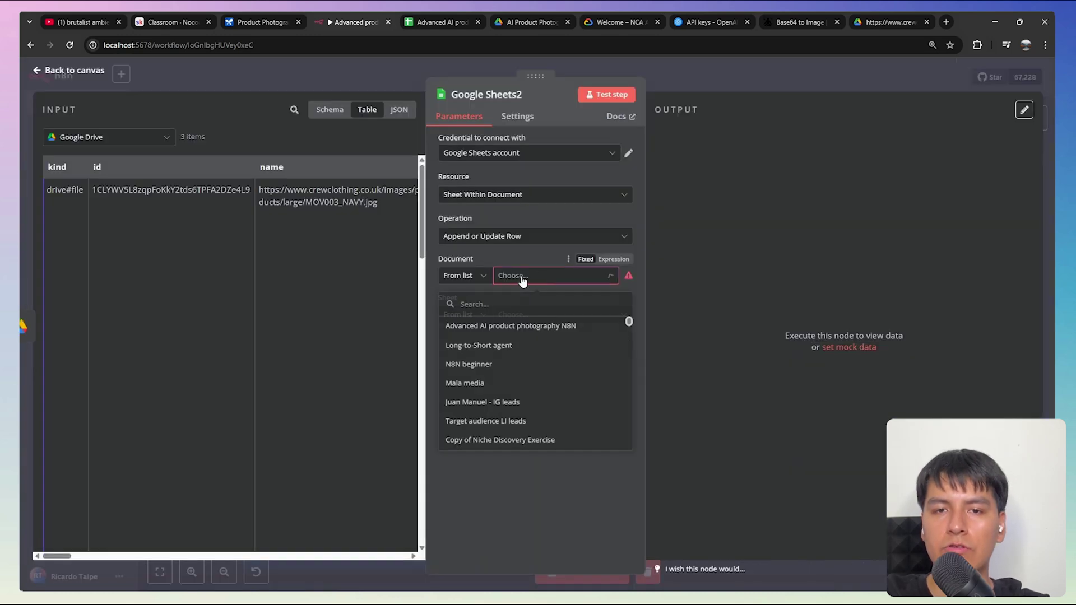
{"action": "left_click", "coordinate": [508, 329]}
{"action": "left_click", "coordinate": [519, 315]}
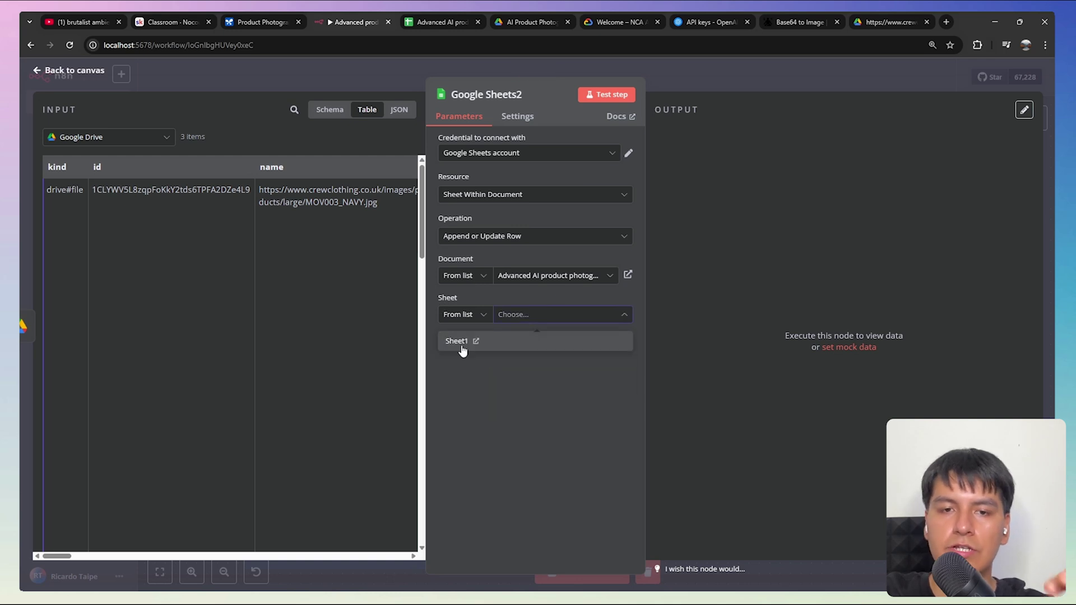
{"action": "left_click", "coordinate": [462, 348]}
- Review the product URLs in the spreadsheet and set the node's column to match on to "Product image URL"
{"action": "scroll", "coordinate": [496, 366], "scroll_direction": "down", "scroll_amount": 2}
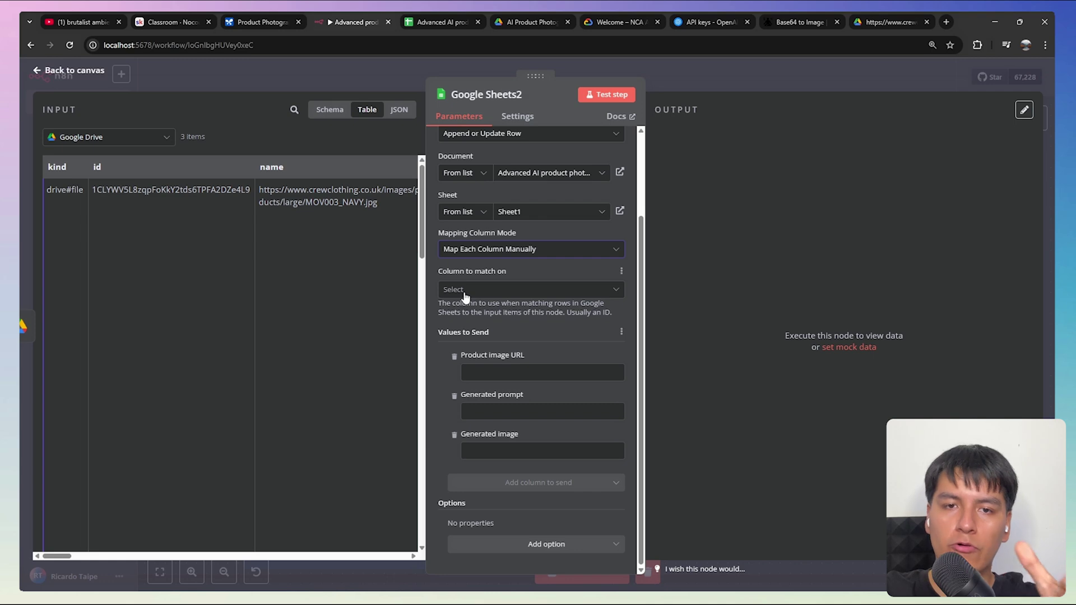
{"action": "key", "text": "ctrl+Tab"}
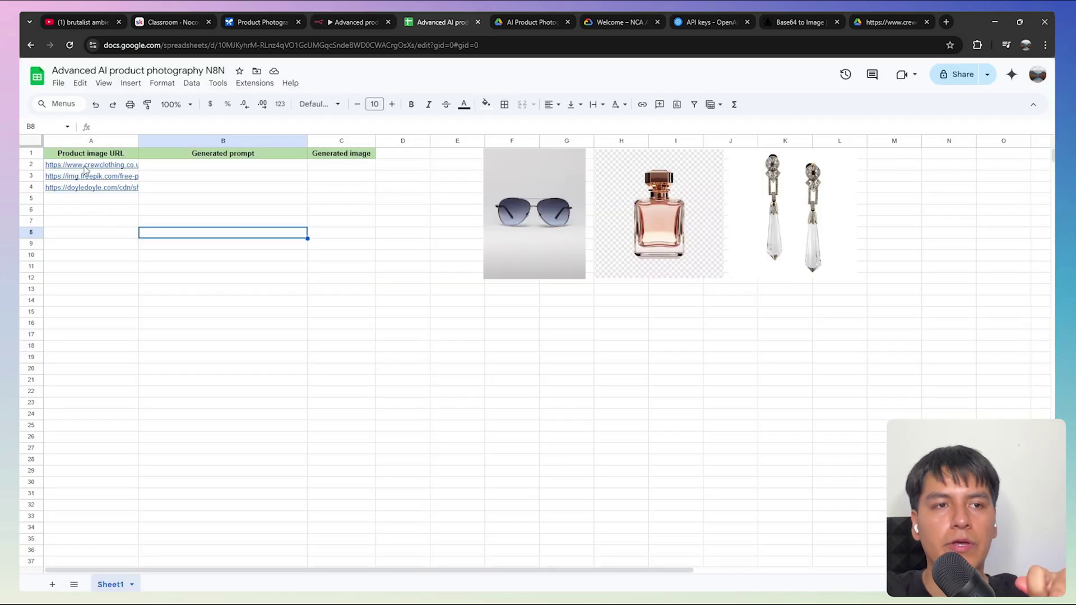
{"action": "key", "text": "Down"}
{"action": "key", "text": "Down"}
{"action": "key", "text": "Down"}
{"action": "key", "text": "Down"}
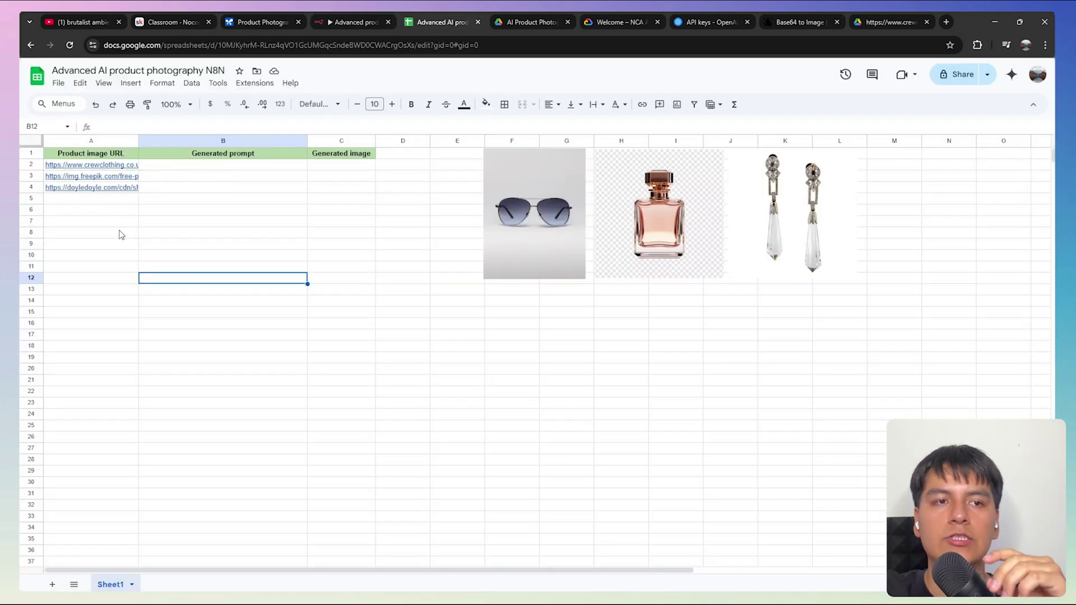
{"action": "left_click_drag", "start_coordinate": [75, 167], "coordinate": [84, 188]}
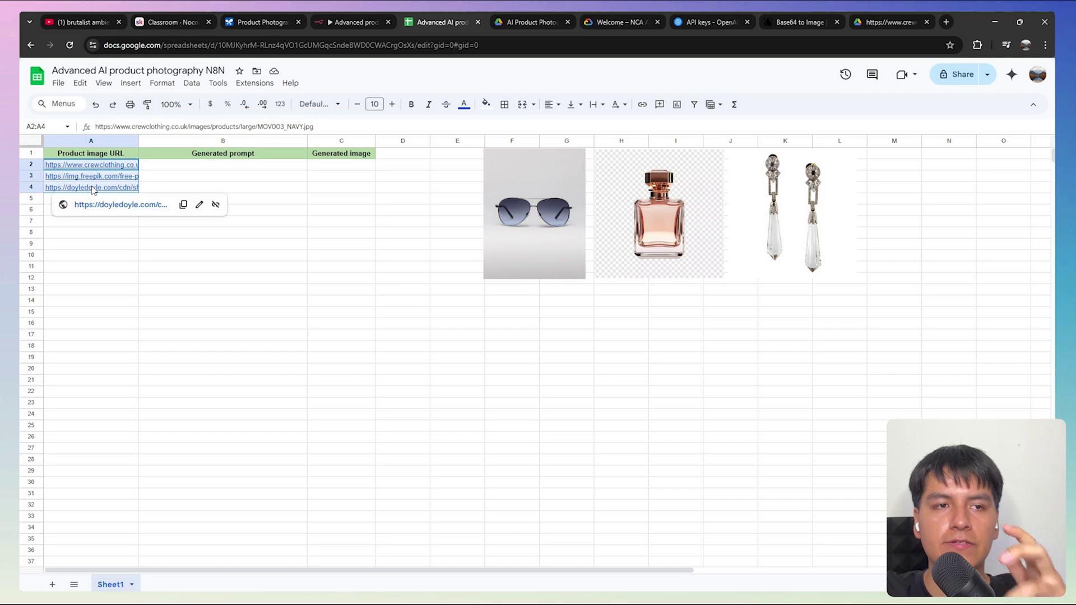
{"action": "key", "text": "ctrl+shift+Tab"}
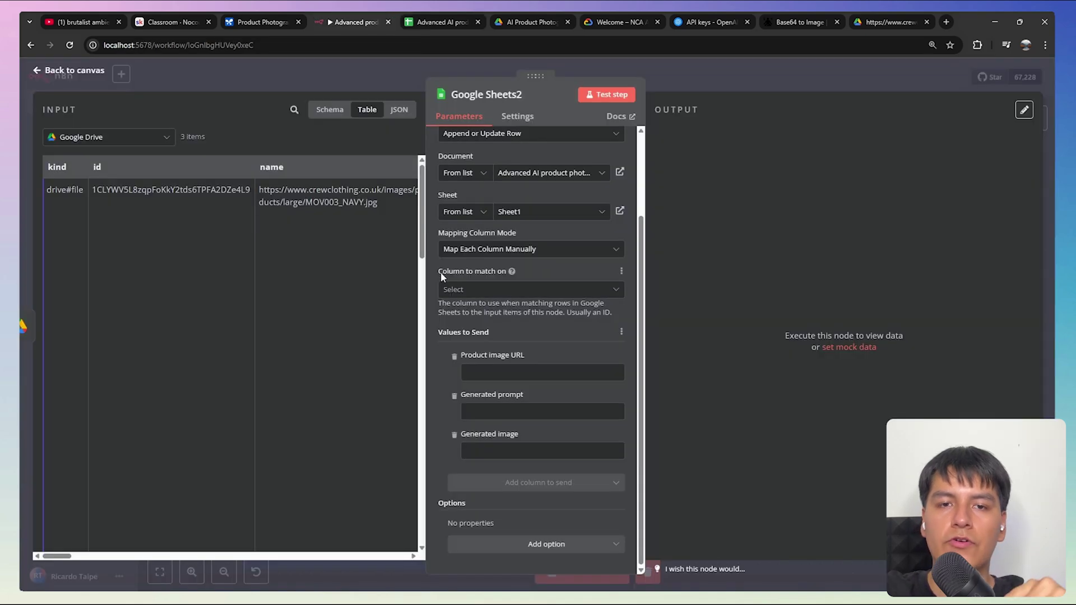
{"action": "left_click", "coordinate": [485, 290]}
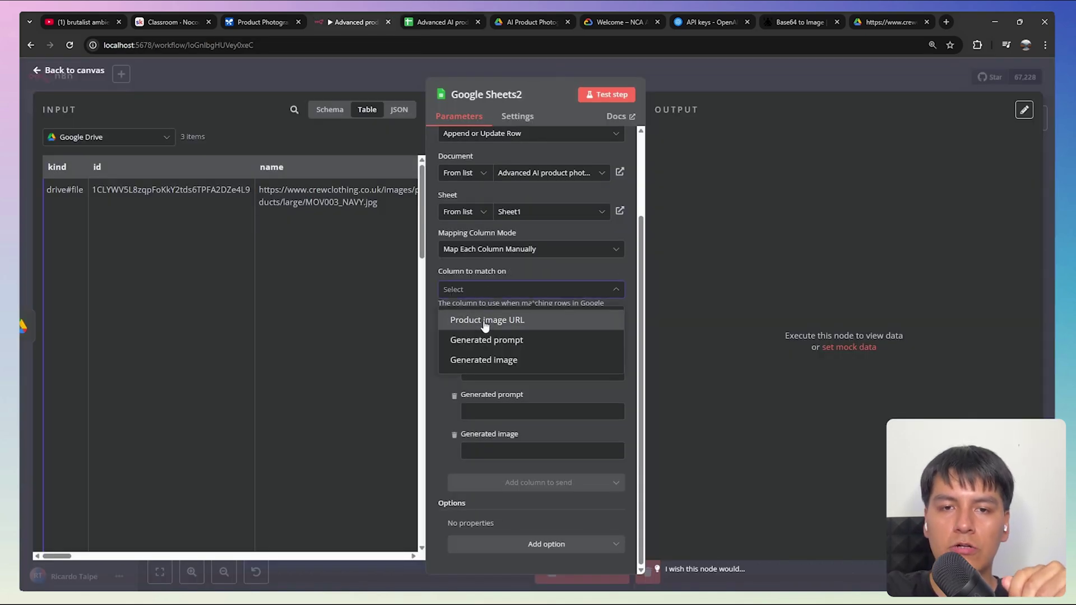
{"action": "left_click", "coordinate": [479, 322]}
- Map the Product image URL value to the Input img url node's inputImageUrl field and compare it with the spreadsheet's URLs
{"action": "scroll", "coordinate": [449, 305], "scroll_direction": "down", "scroll_amount": 1}
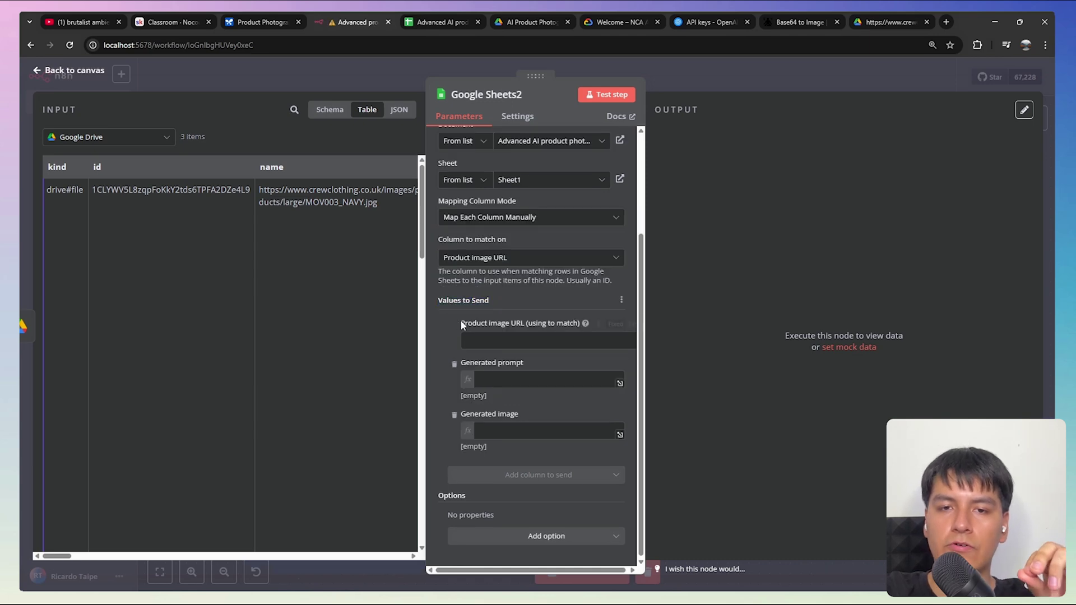
{"action": "left_click_drag", "start_coordinate": [460, 324], "coordinate": [579, 324]}
{"action": "left_click", "coordinate": [117, 141]}
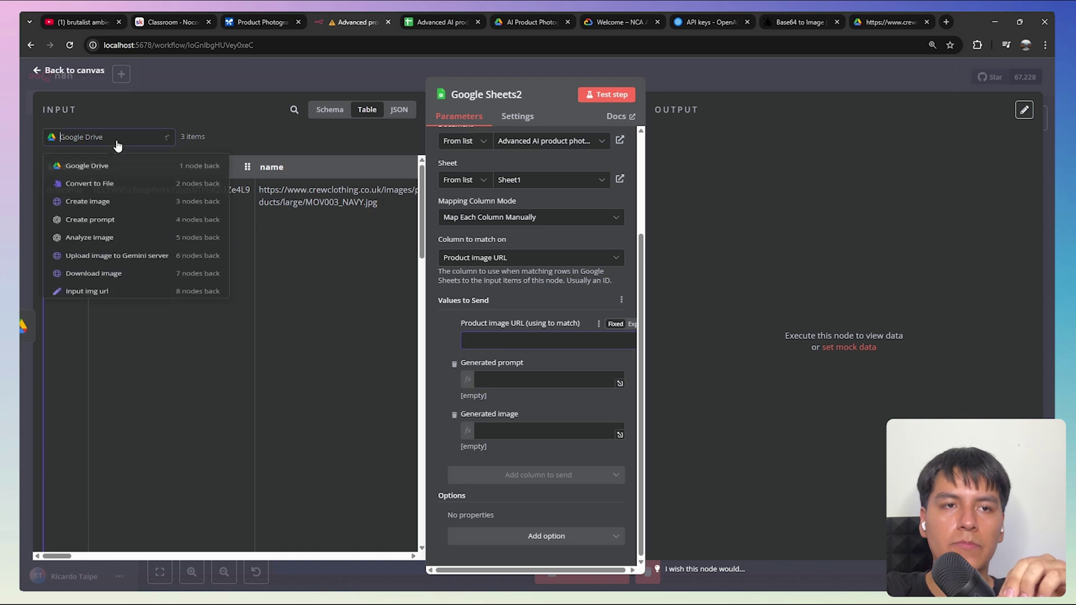
{"action": "scroll", "coordinate": [89, 239], "scroll_direction": "down", "scroll_amount": 1}
{"action": "left_click", "coordinate": [84, 260]}
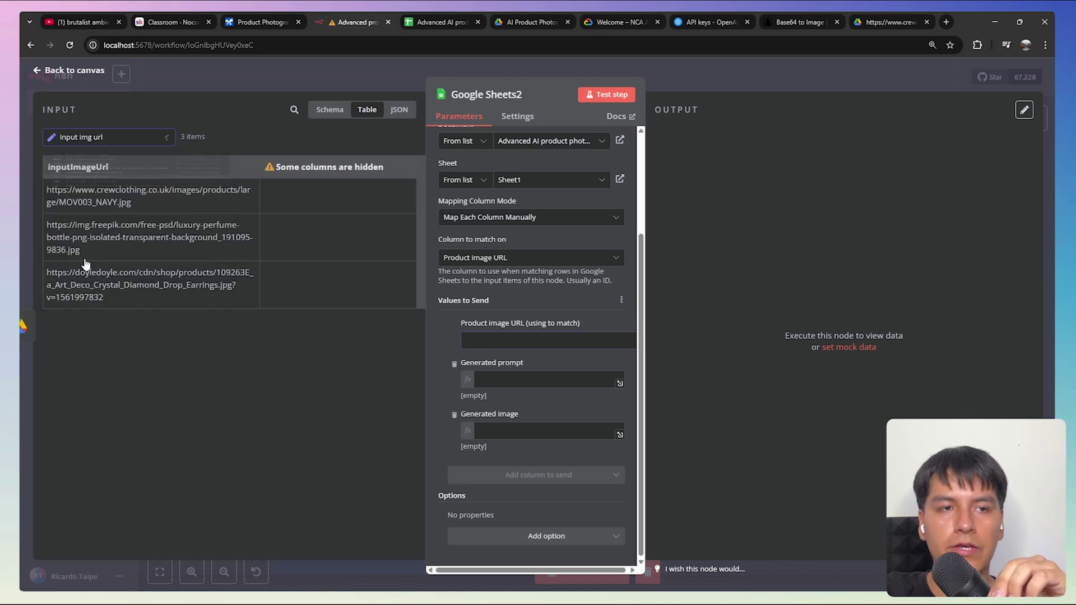
{"action": "left_click_drag", "start_coordinate": [78, 167], "coordinate": [489, 342]}
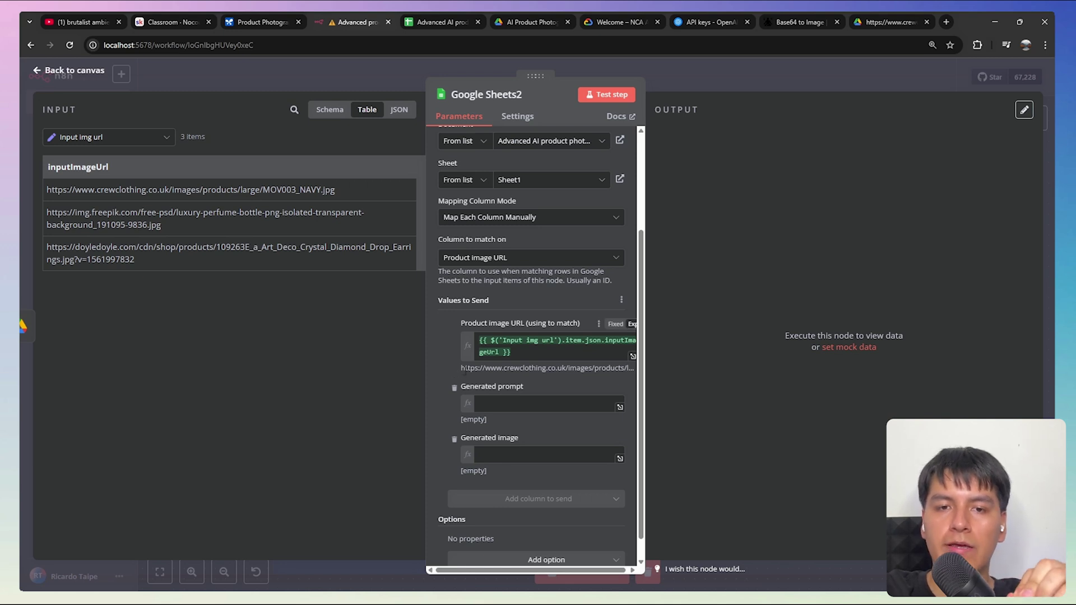
{"action": "left_click_drag", "start_coordinate": [459, 369], "coordinate": [557, 370]}
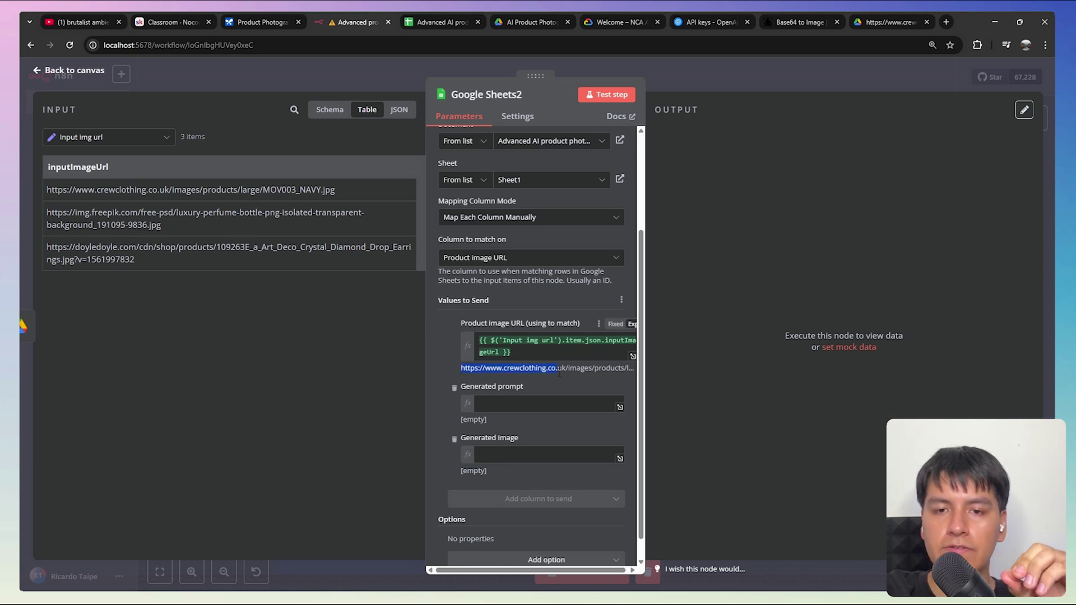
{"action": "left_click", "coordinate": [421, 20]}
{"action": "left_click", "coordinate": [92, 243]}
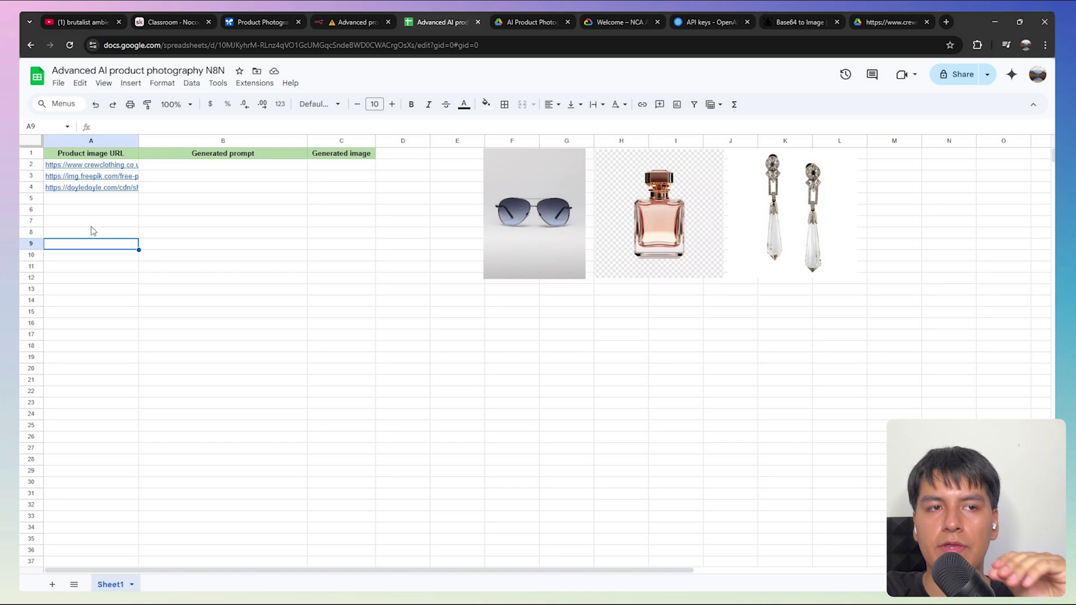
{"action": "left_click", "coordinate": [103, 166]}
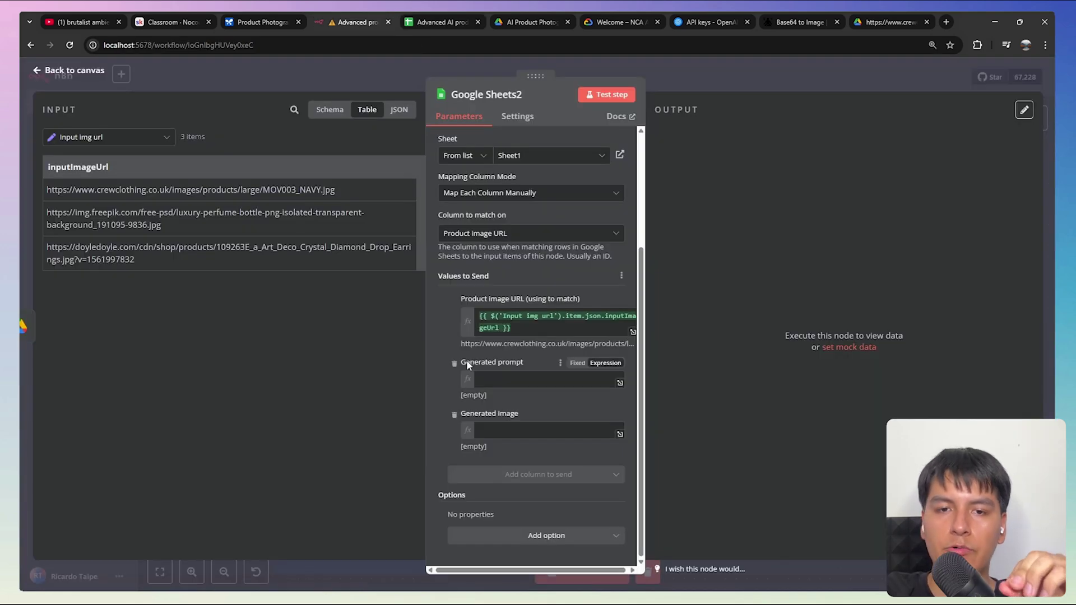
- Map the Generated prompt value to the message content field from the Create prompt node
{"action": "left_click", "coordinate": [491, 382]}
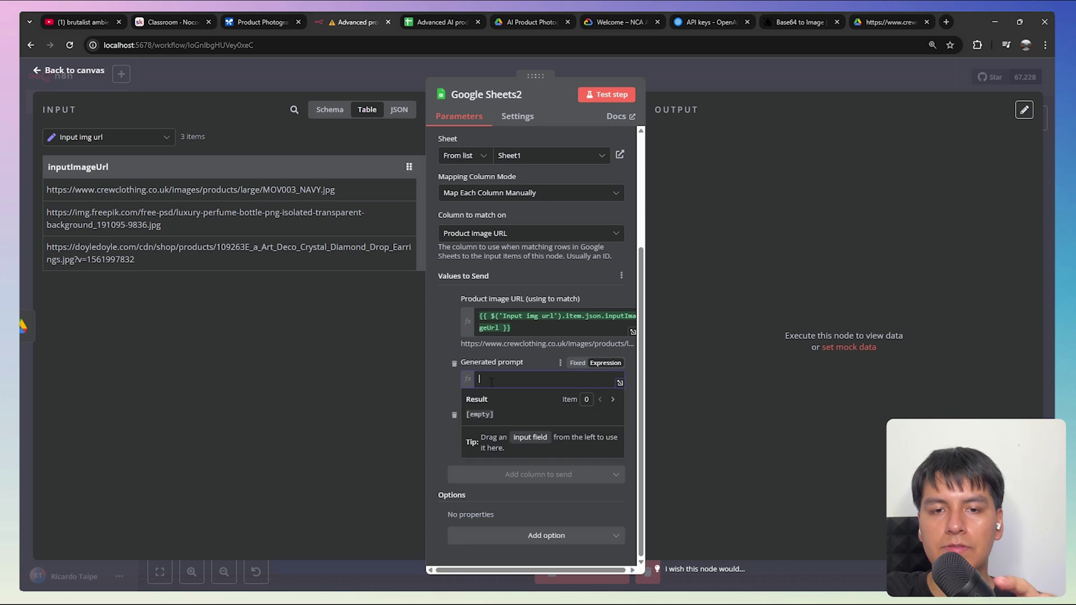
{"action": "left_click", "coordinate": [107, 137]}
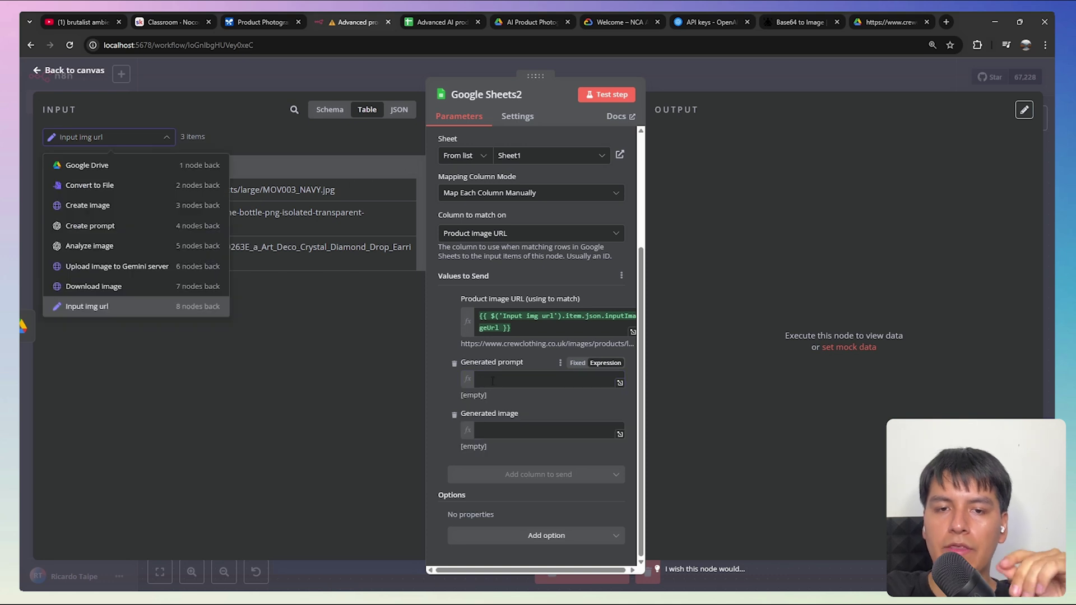
{"action": "left_click", "coordinate": [83, 229]}
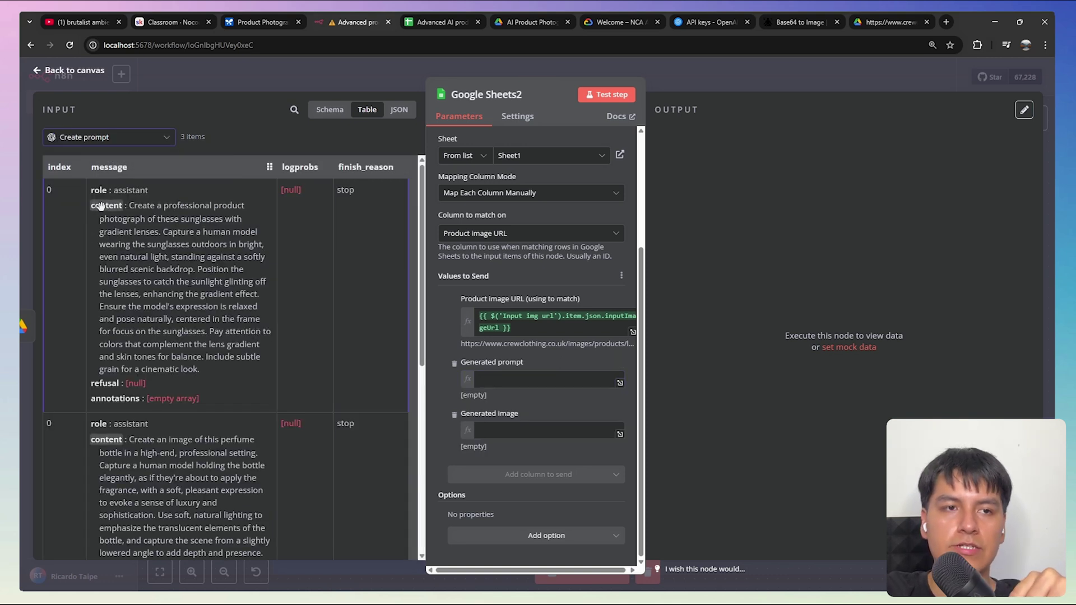
{"action": "left_click_drag", "start_coordinate": [108, 206], "coordinate": [493, 386]}
{"action": "scroll", "coordinate": [472, 421], "scroll_direction": "down", "scroll_amount": 1}
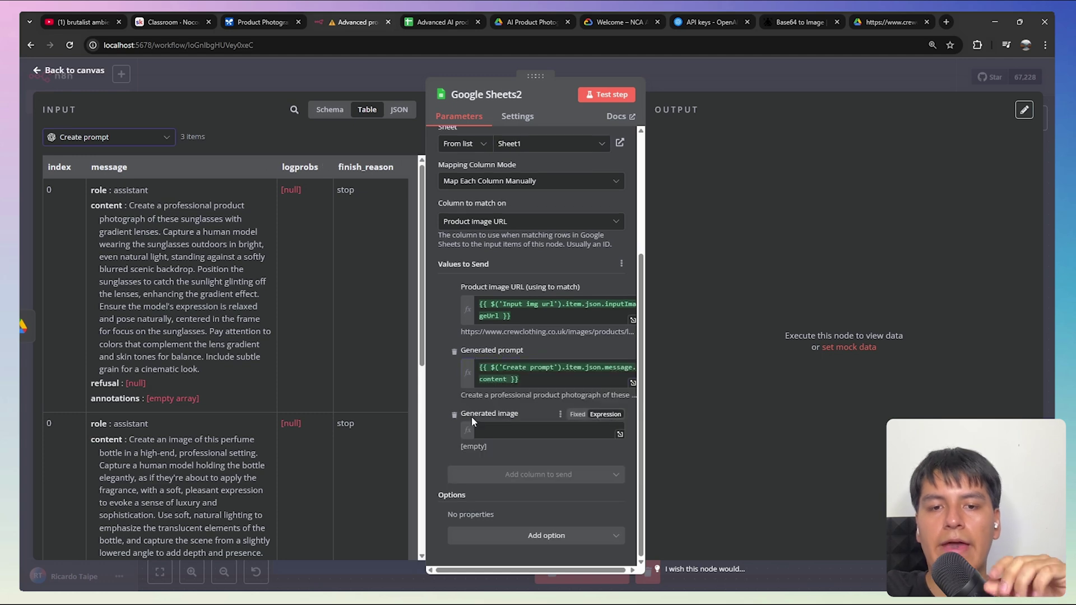
- Map the Generated image value to the webViewLink field from the Google Drive node
{"action": "left_click", "coordinate": [126, 137]}
{"action": "left_click", "coordinate": [97, 168]}
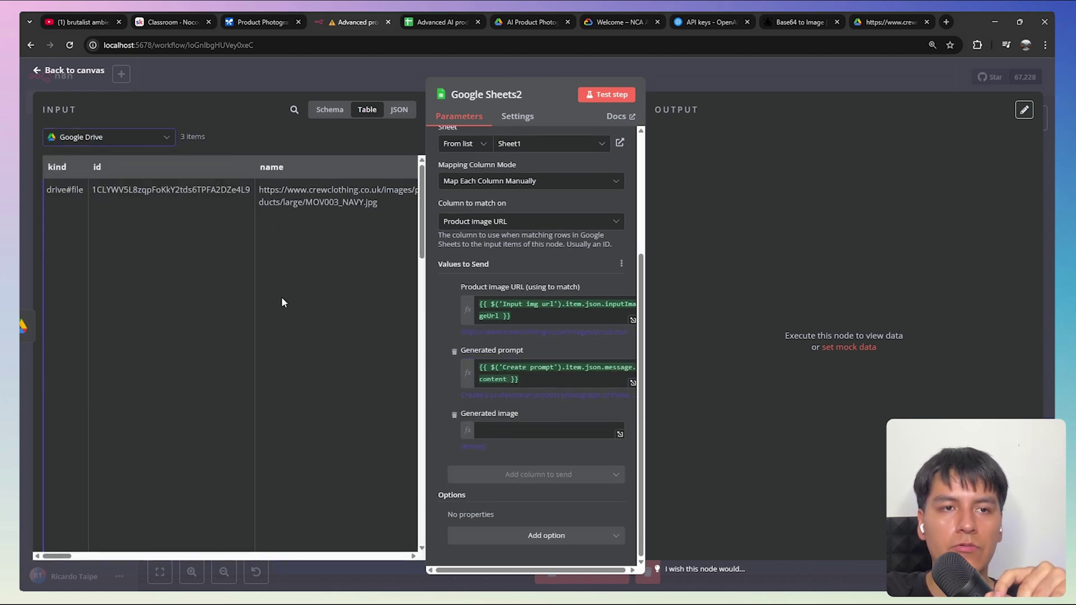
{"action": "scroll", "coordinate": [282, 297], "scroll_direction": "right", "scroll_amount": 5}
{"action": "left_click_drag", "start_coordinate": [140, 168], "coordinate": [497, 431]}
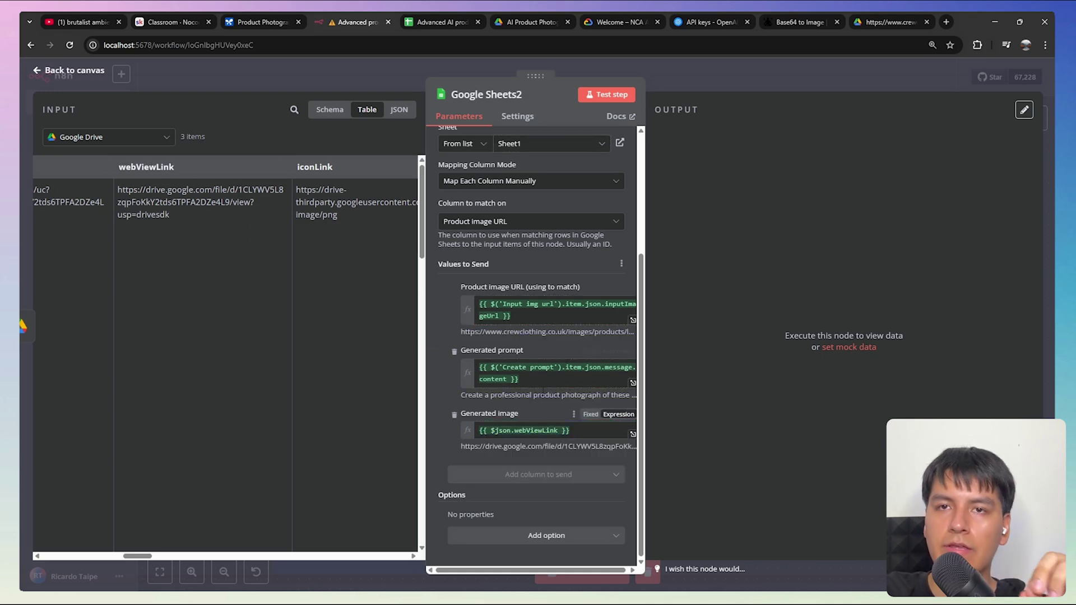
- Test the Google Sheets2 node and check its output against the prompts and image links in the spreadsheet
{"action": "left_click", "coordinate": [607, 94]}
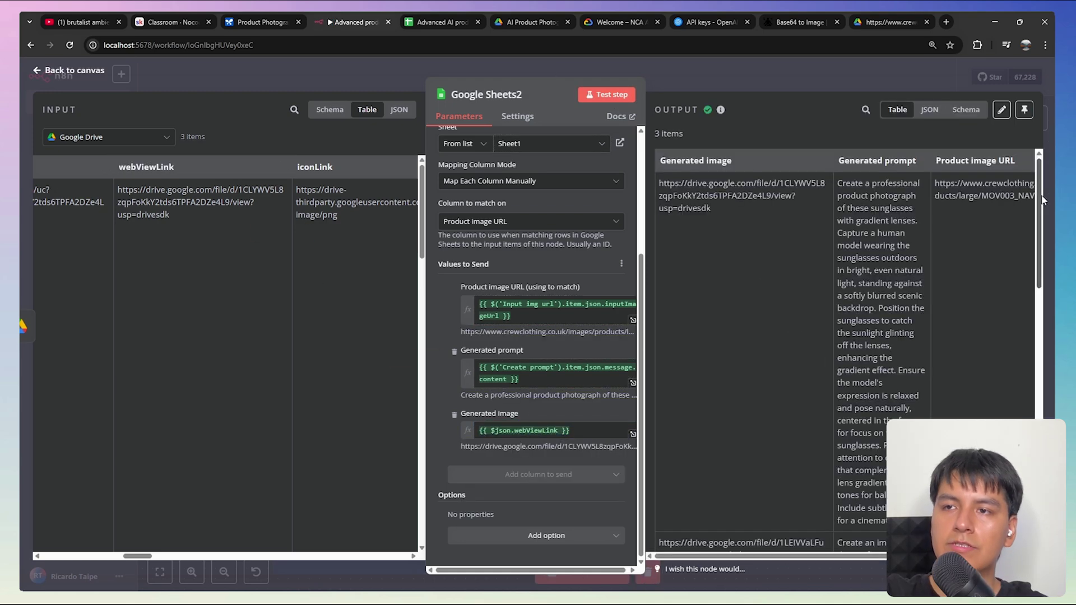
{"action": "scroll", "coordinate": [1033, 295], "scroll_direction": "down", "scroll_amount": 6}
{"action": "scroll", "coordinate": [1033, 295], "scroll_direction": "down", "scroll_amount": 4}
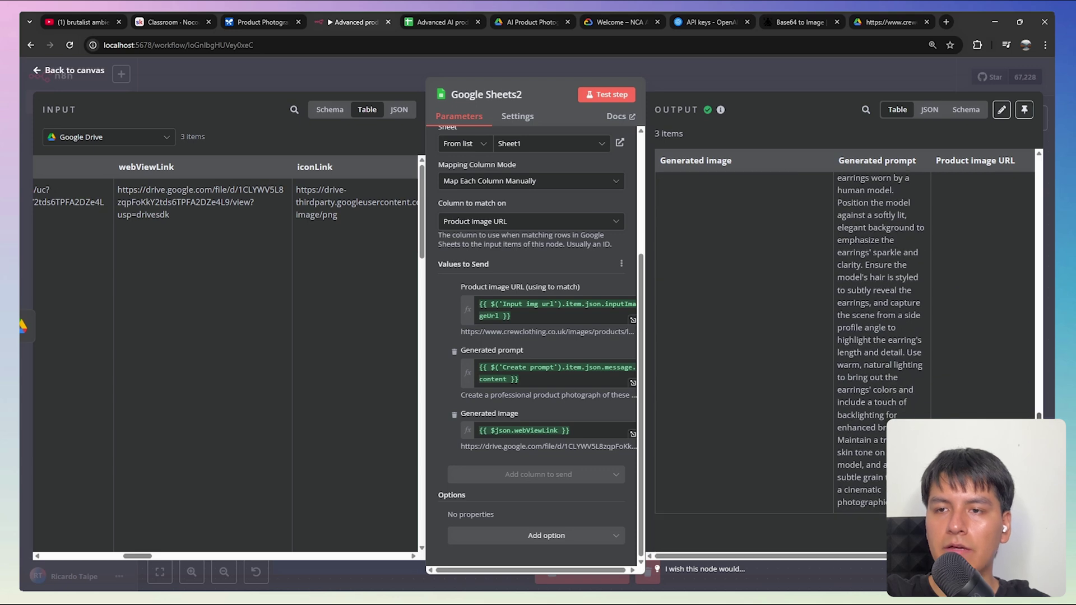
{"action": "left_click", "coordinate": [440, 22]}
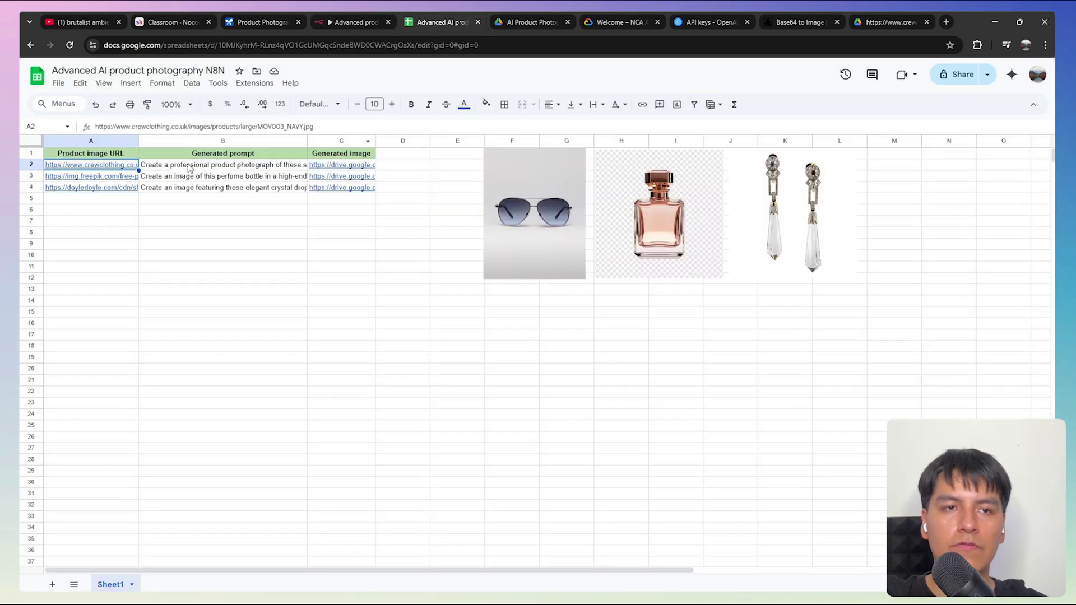
{"action": "left_click_drag", "start_coordinate": [190, 166], "coordinate": [312, 191]}
- Review the whole workflow on the n8n canvas and switch to the Skool classroom page "Advanced Bulk AI product photography"
{"action": "left_click", "coordinate": [353, 22]}
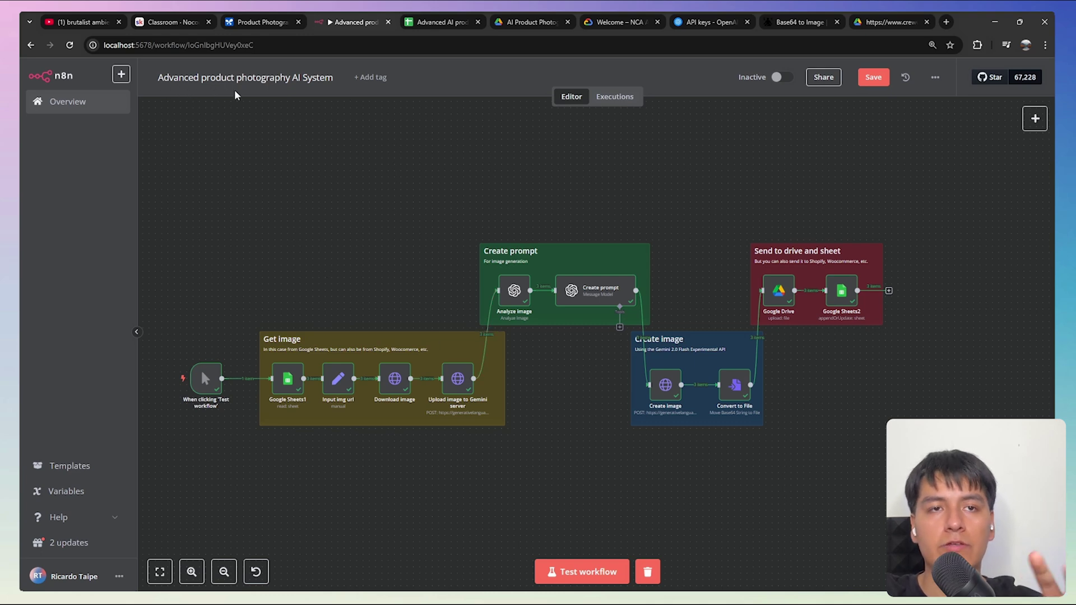
{"action": "scroll", "coordinate": [636, 478], "scroll_direction": "left", "scroll_amount": 1}
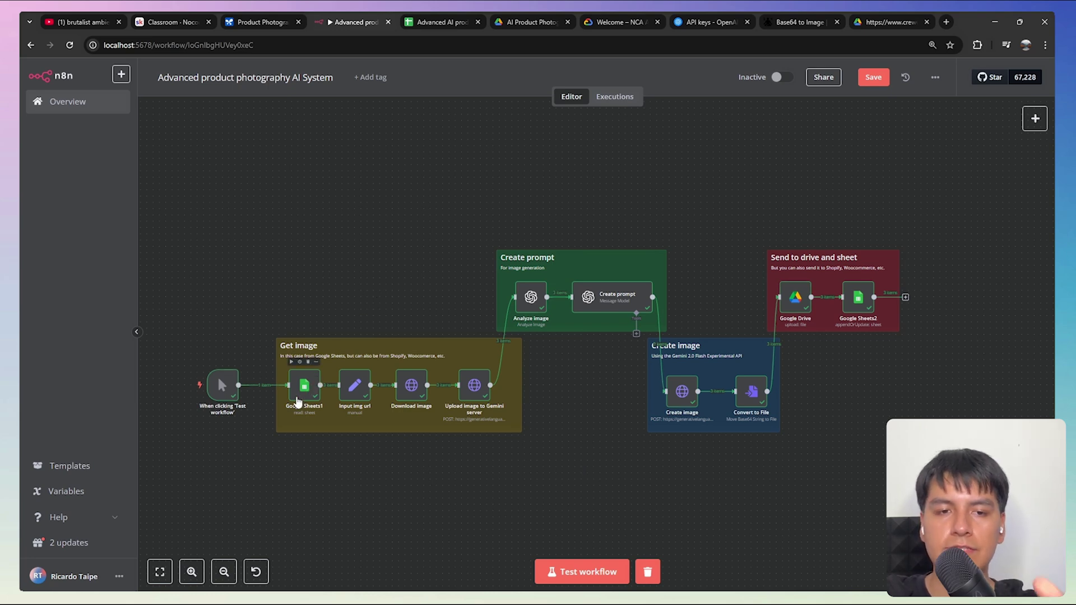
{"action": "scroll", "coordinate": [844, 308], "scroll_direction": "right", "scroll_amount": 1}
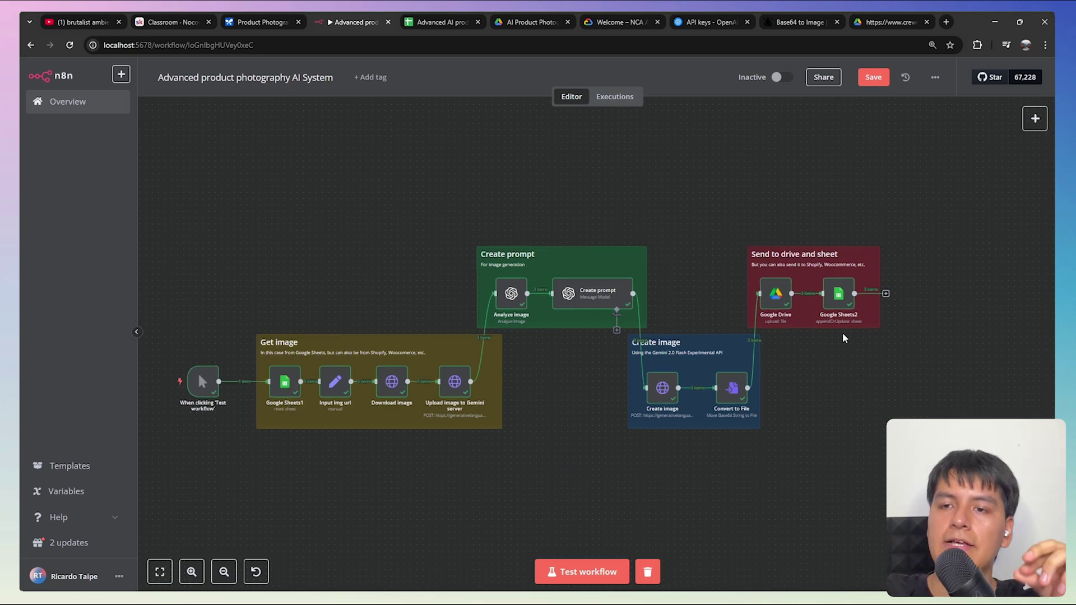
{"action": "left_click_drag", "start_coordinate": [658, 390], "coordinate": [665, 390]}
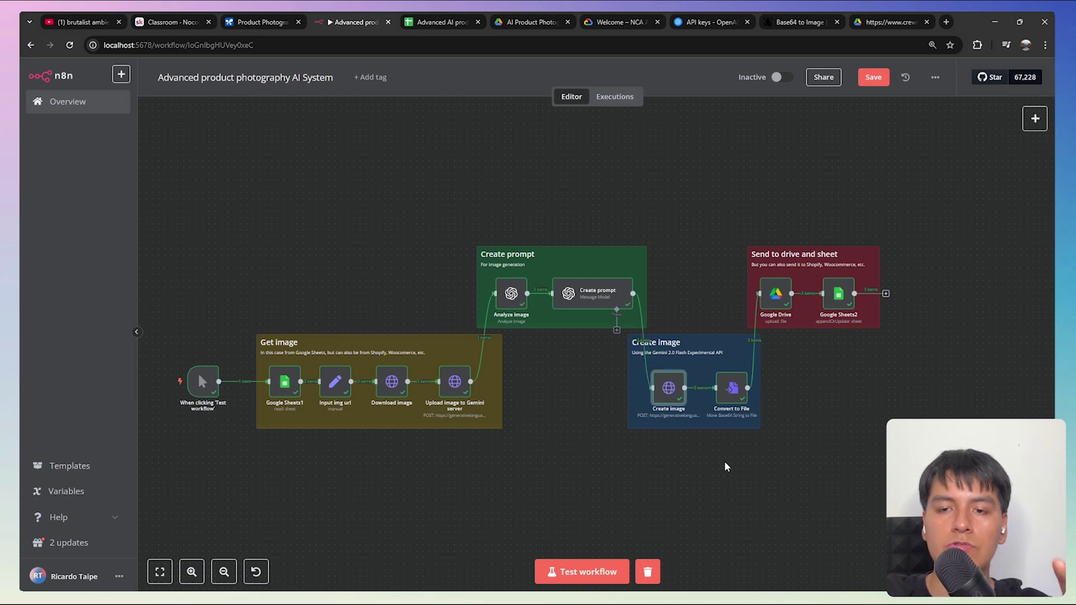
{"action": "scroll", "coordinate": [717, 428], "scroll_direction": "left", "scroll_amount": 1}
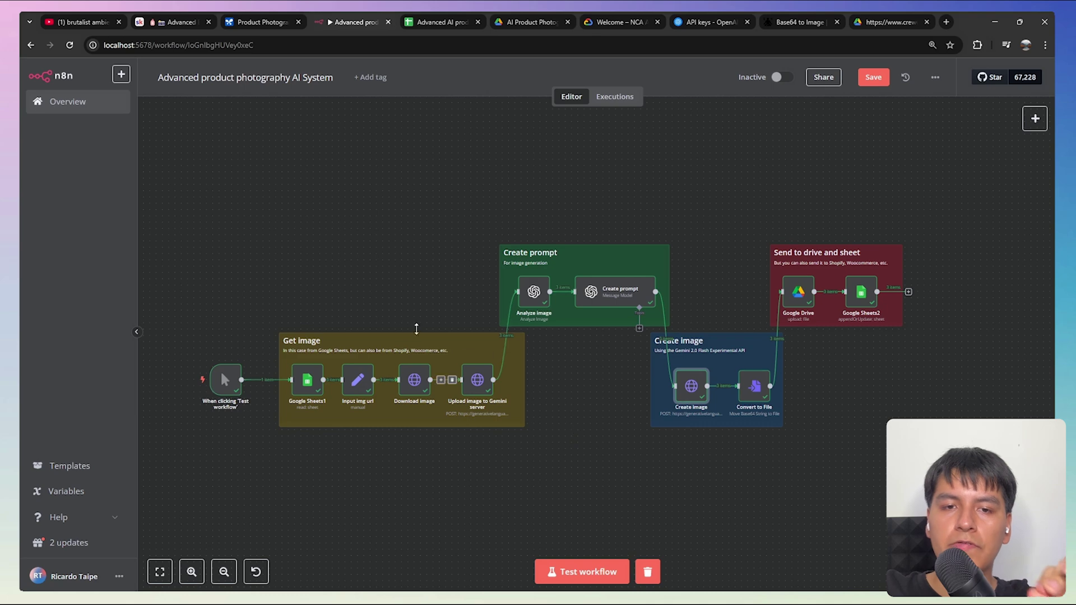
{"action": "left_click", "coordinate": [182, 17]}
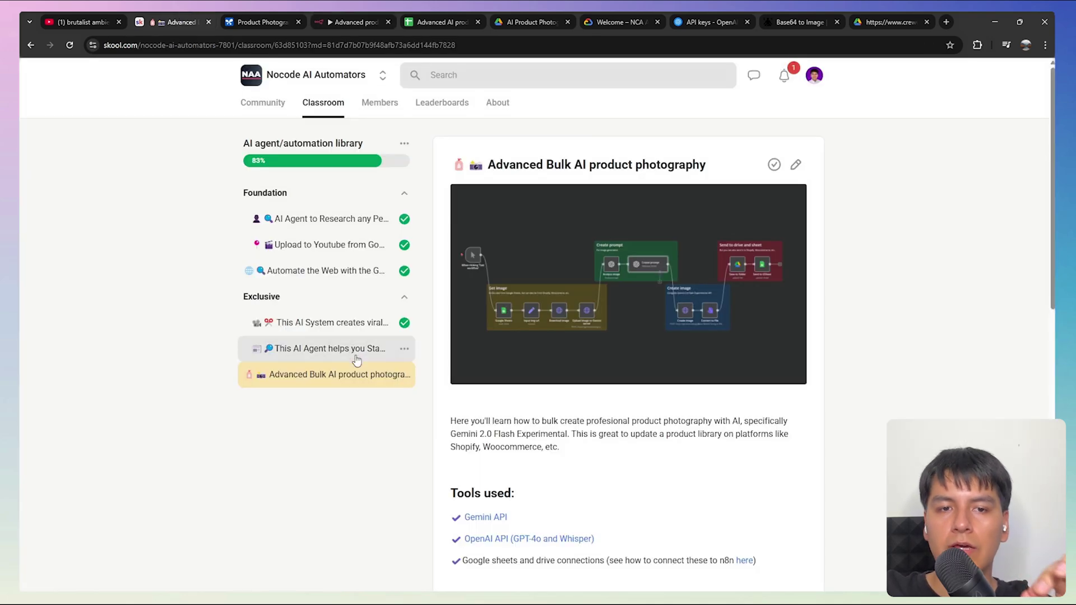